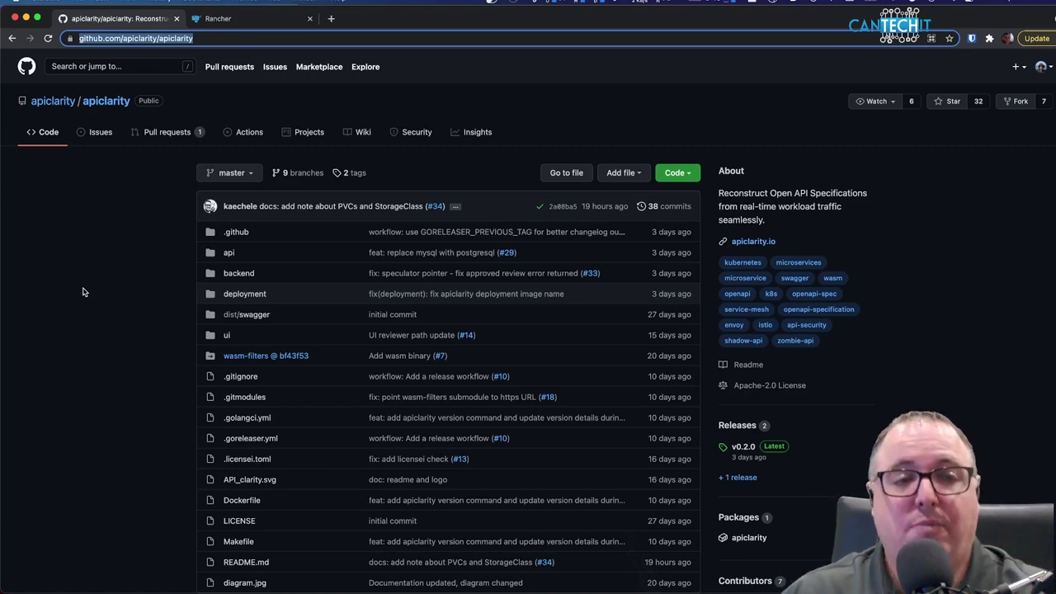
- Read through the apiclarity repository's README up to the instructions for installing in a K8s cluster
scroll(82, 291, down, 15)
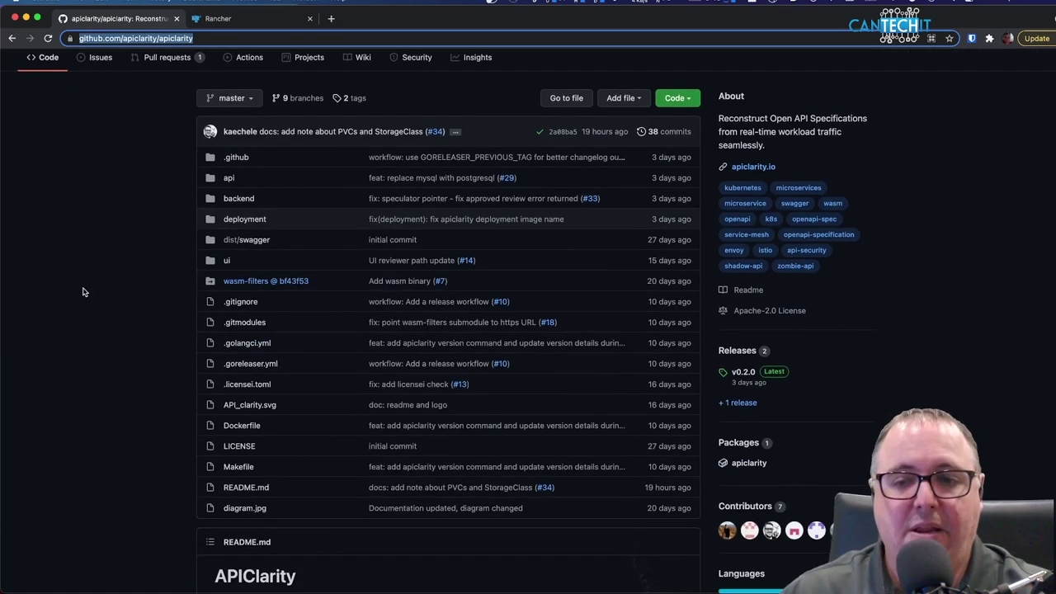
scroll(83, 291, down, 10)
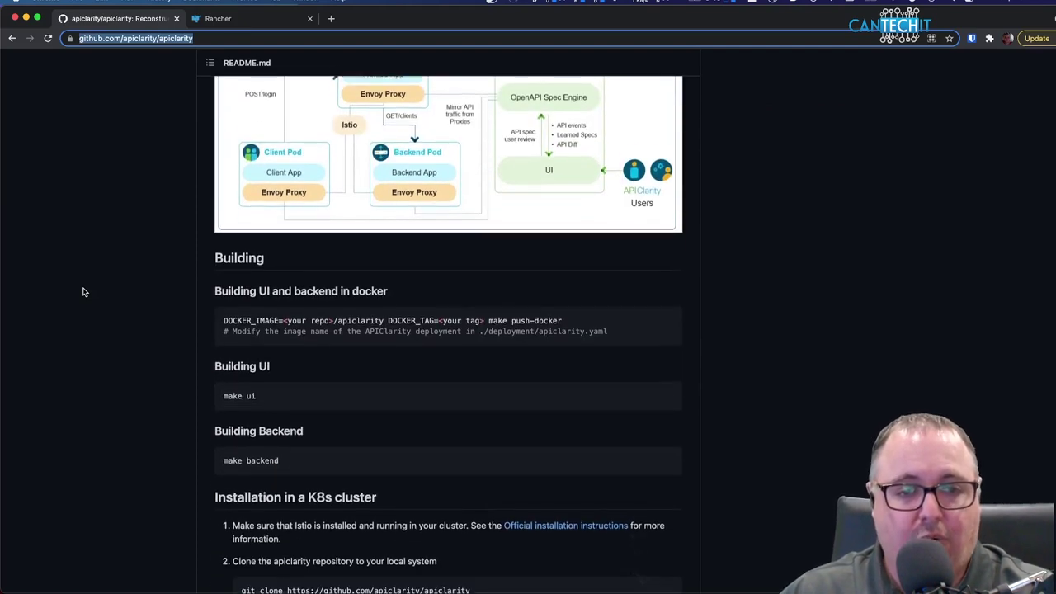
scroll(82, 292, down, 3)
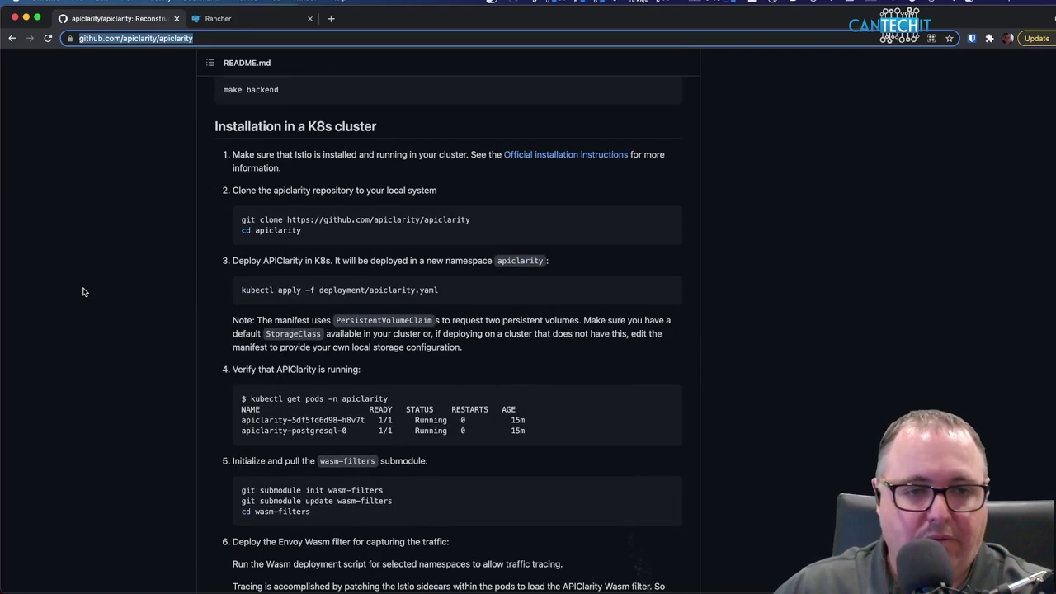
scroll(82, 291, down, 1)
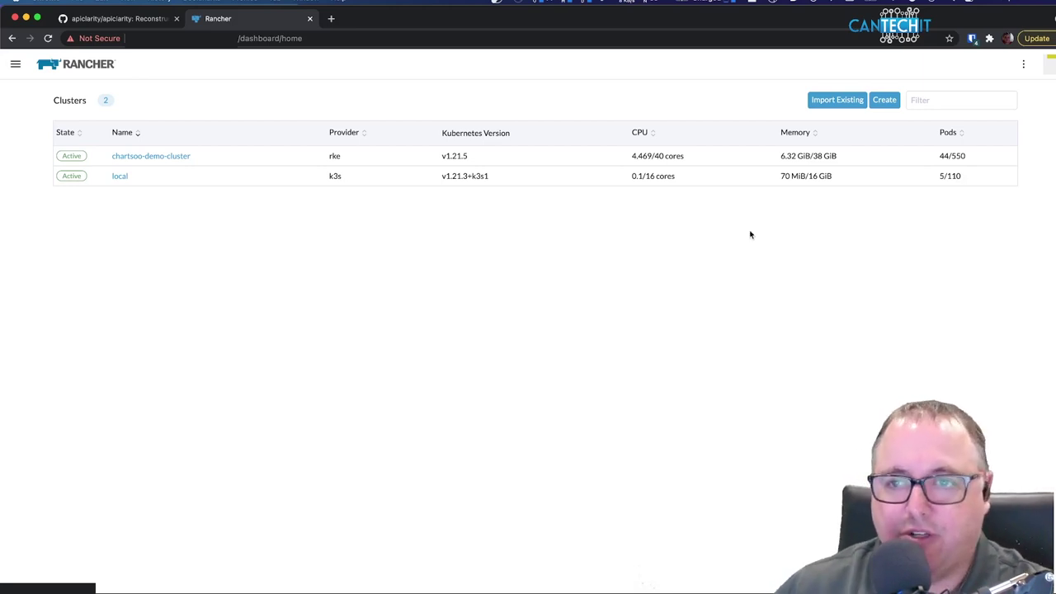
- Start a new VMware vSphere cluster in Rancher and name it DemoVideoCluster
click(886, 103)
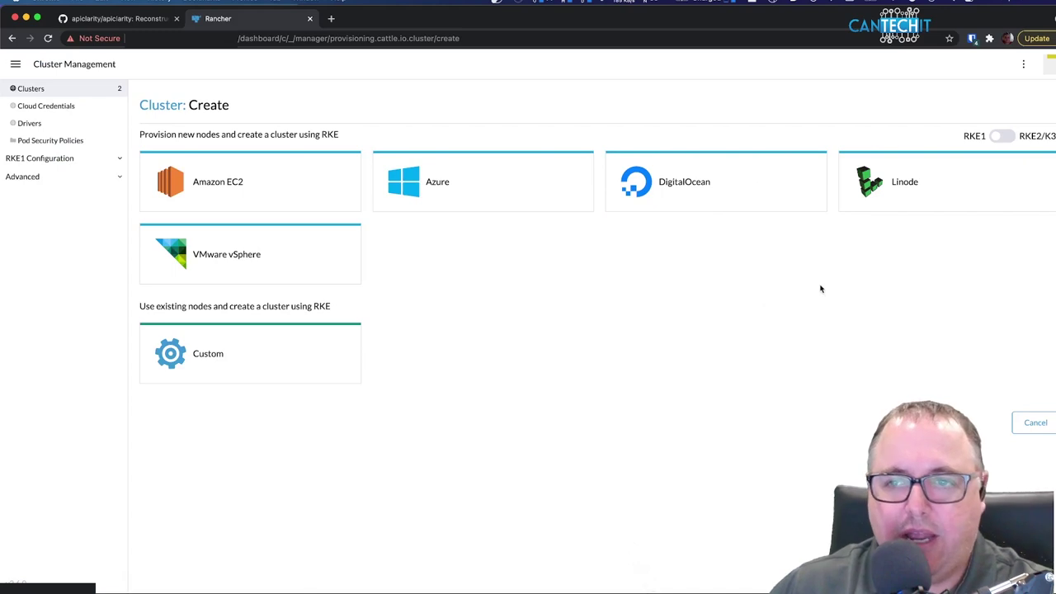
click(306, 263)
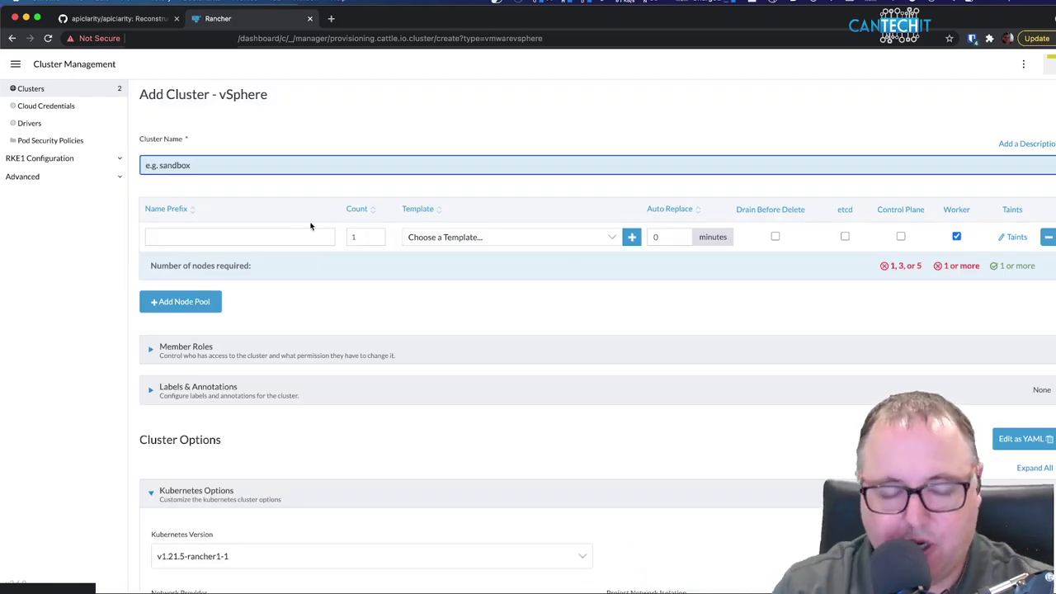
text(Da)
text(emo)
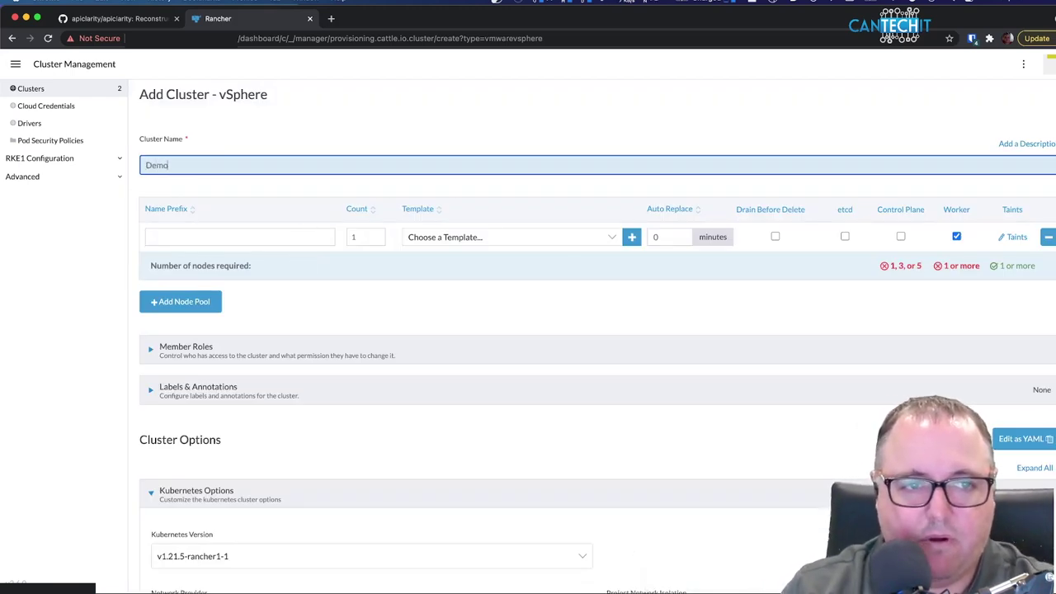
text(VideoCluster)
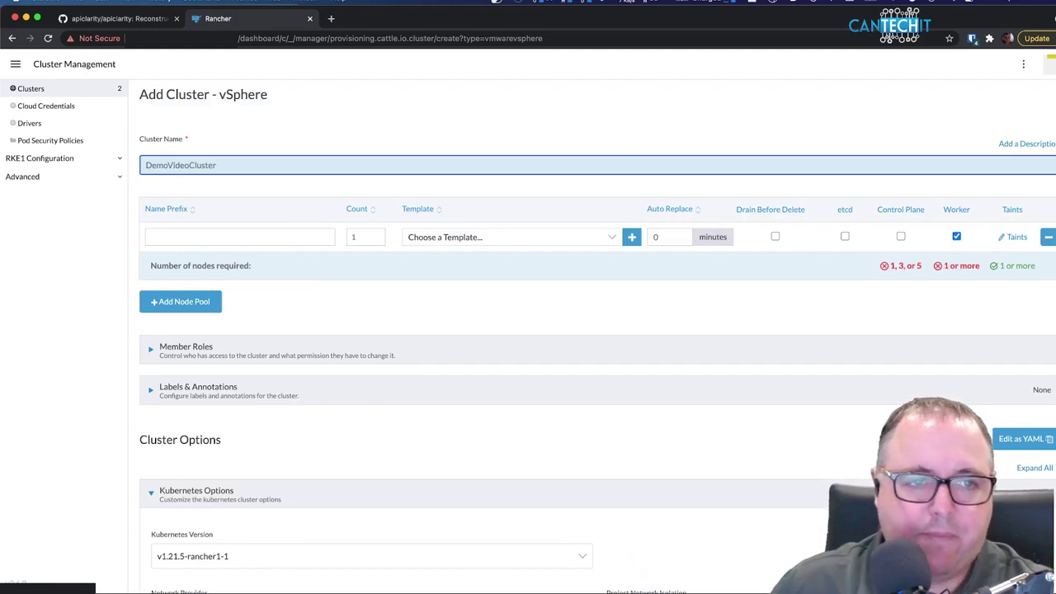
- Give the first node pool the name prefix DVCCP and add a second pool with the prefix DVCWK
click(278, 241)
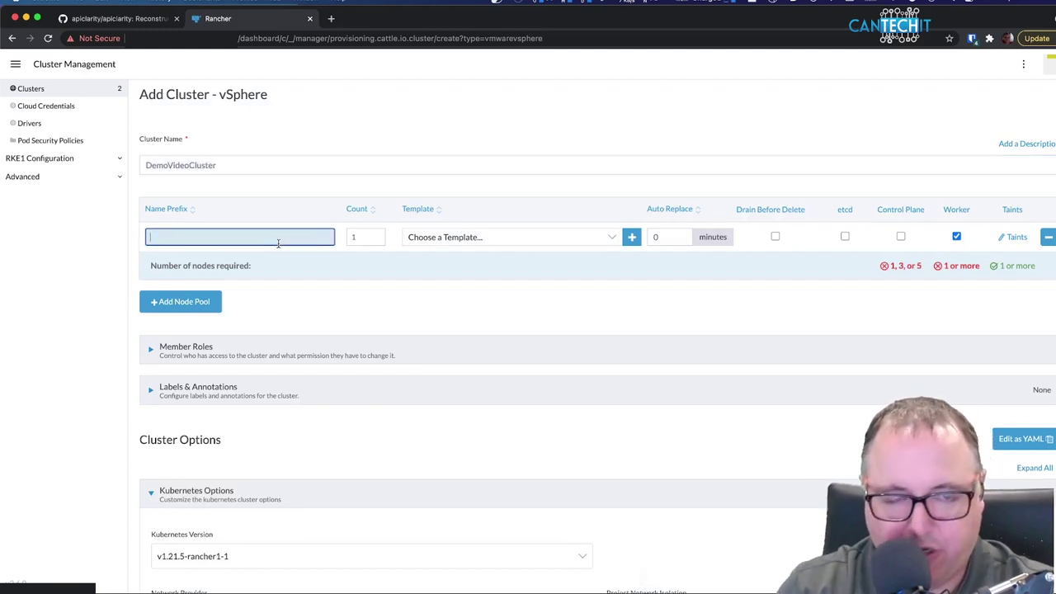
text(DVCCR)
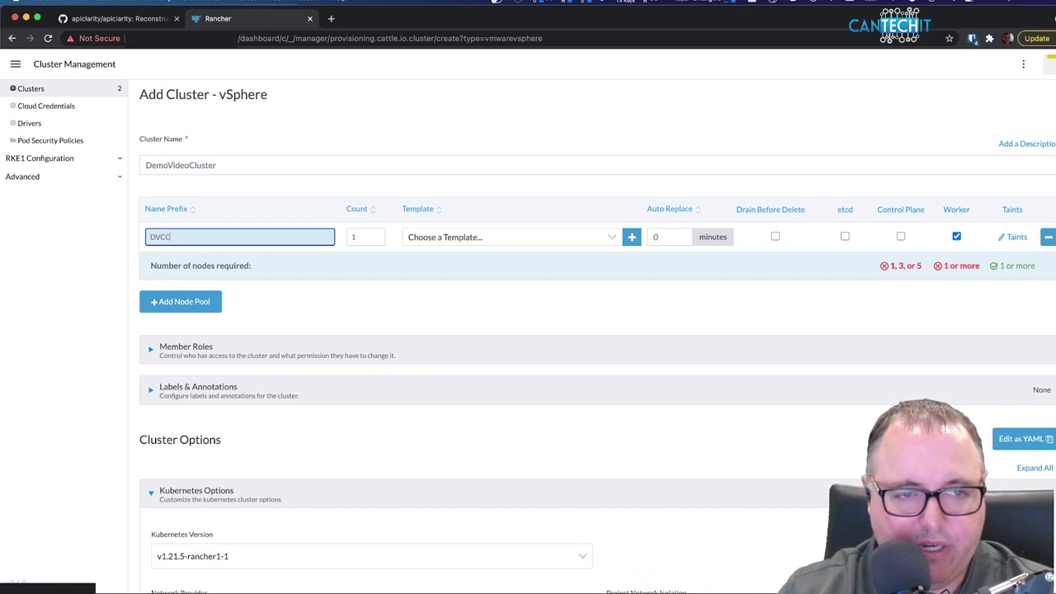
click(189, 301)
click(188, 264)
text(DVCWK)
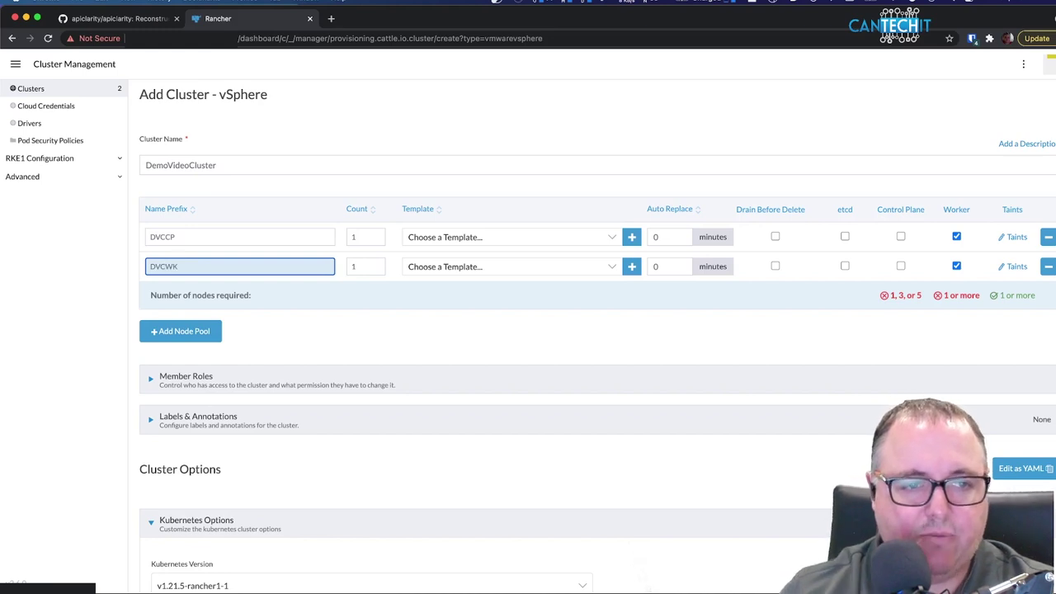
- Set the DVCWK pool's count to 3 and give the DVCCP pool the etcd and Control Plane roles instead of Worker
double_click(355, 237)
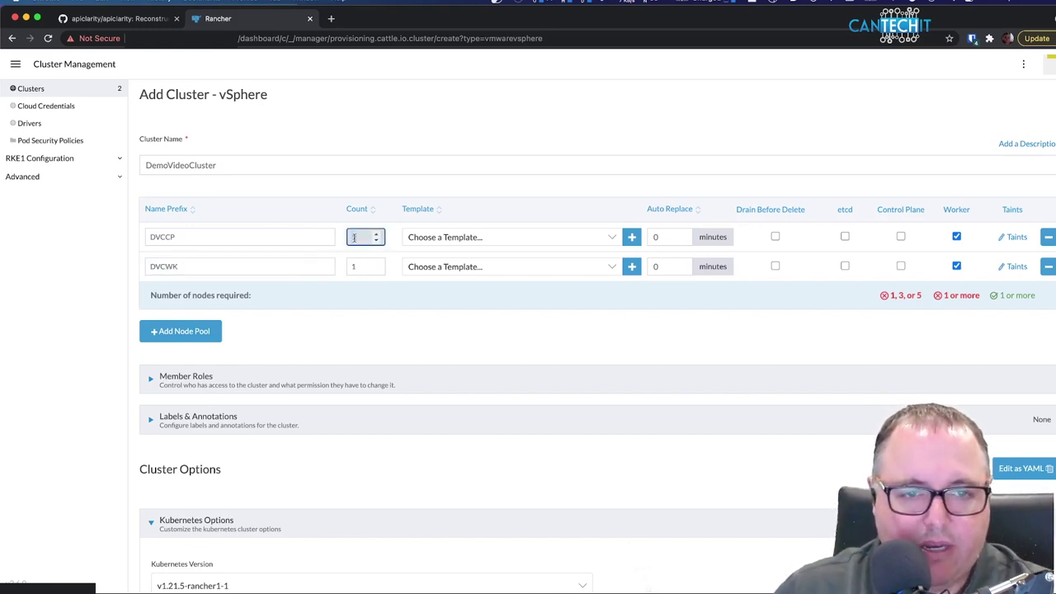
double_click(356, 267)
text(3)
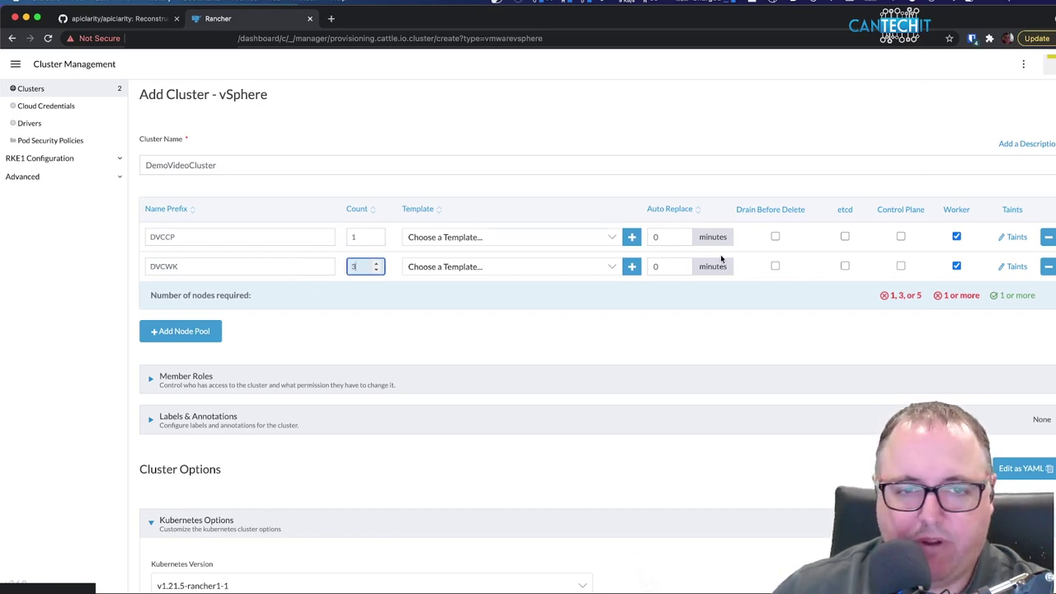
click(845, 238)
click(900, 237)
click(956, 238)
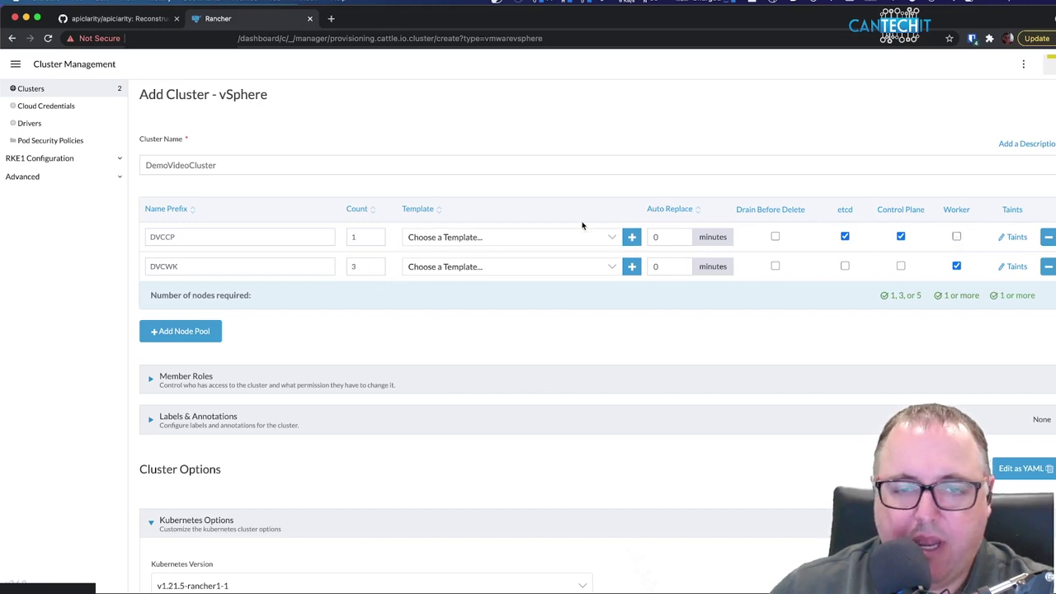
- Assign the K8S_8CPU_8RAM template to both the DVCCP and DVCWK node pools
click(613, 238)
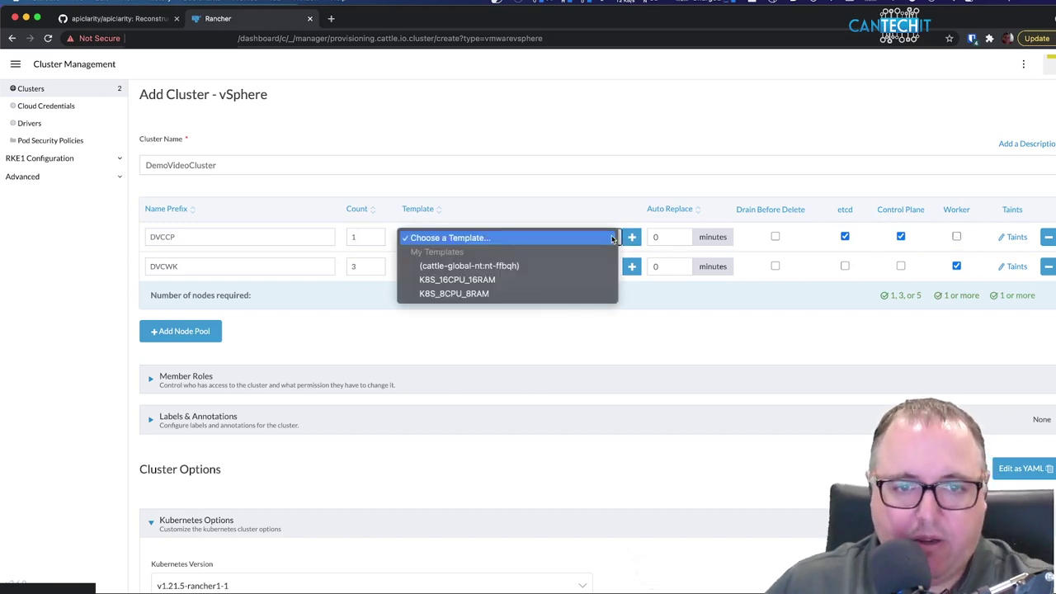
click(536, 292)
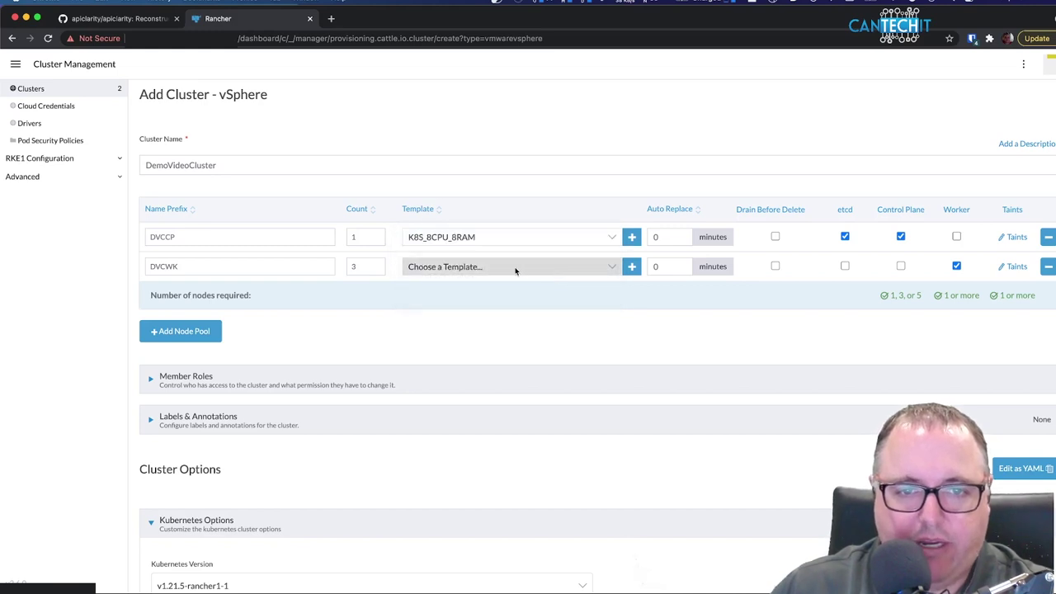
click(515, 268)
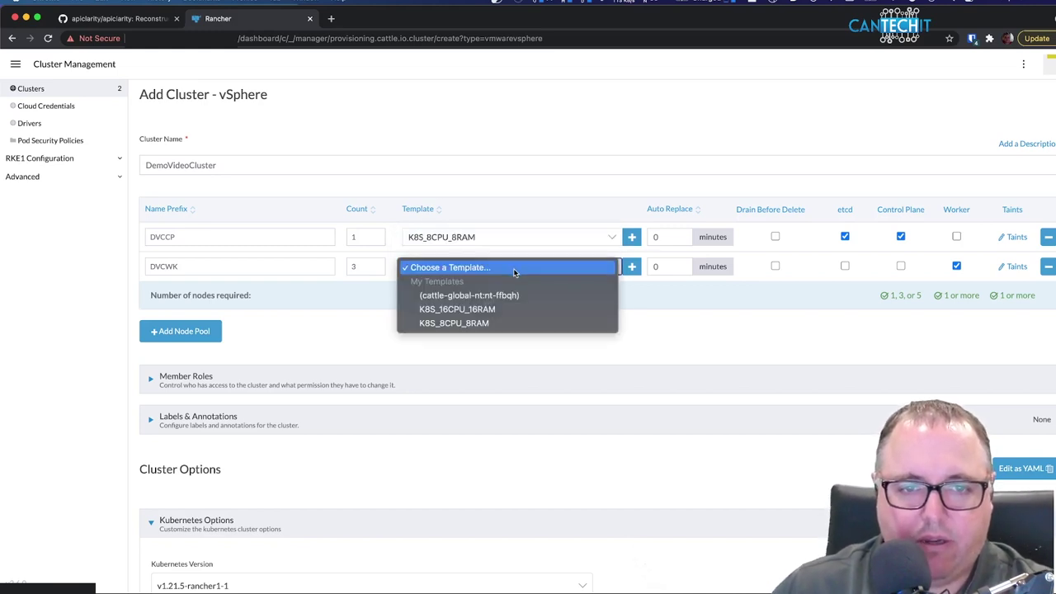
click(495, 322)
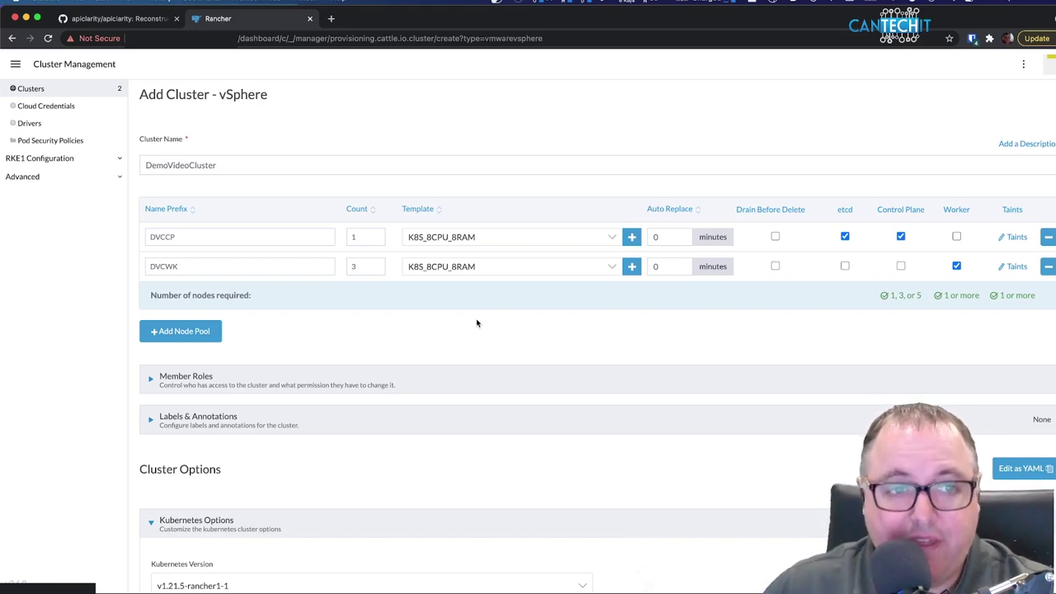
- Review the Kubernetes cluster options, keep their defaults, and create the cluster
scroll(476, 322, down, 5)
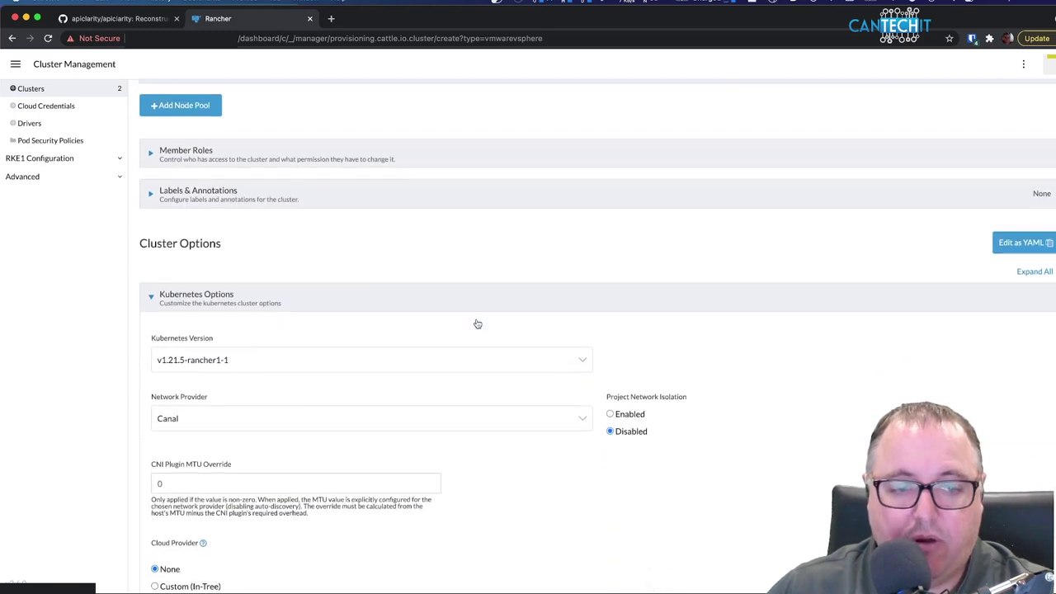
scroll(476, 322, down, 2)
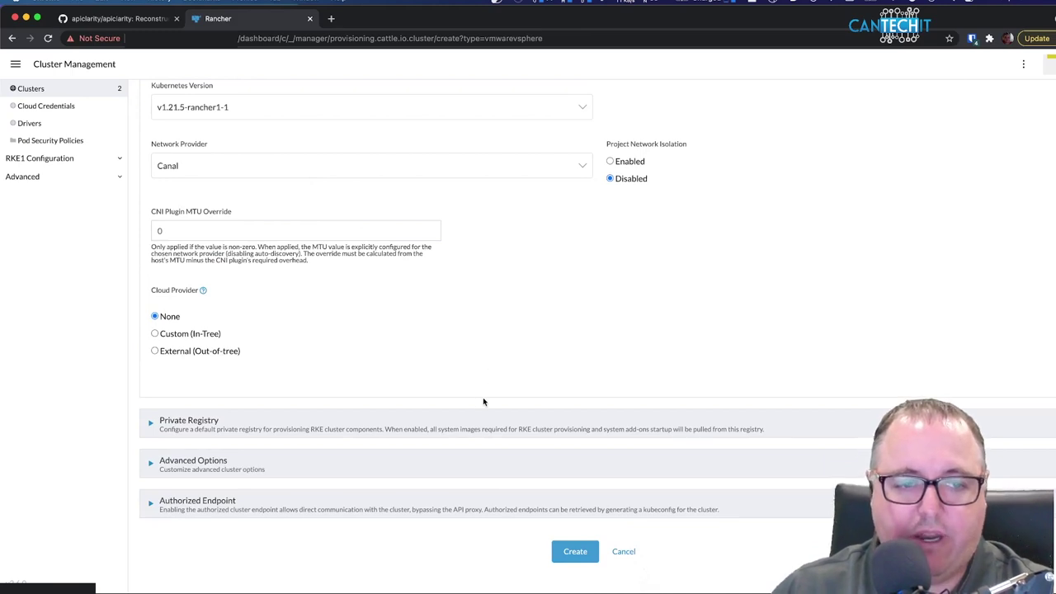
click(577, 554)
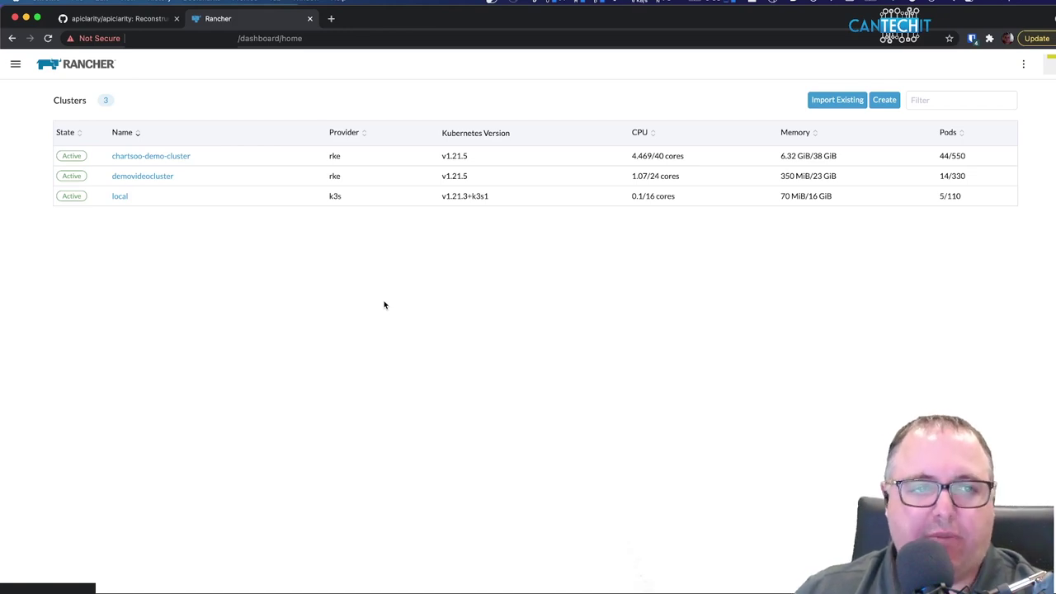
- Open the demovideocluster dashboard and check the cluster's creation time and its storage classes
click(147, 176)
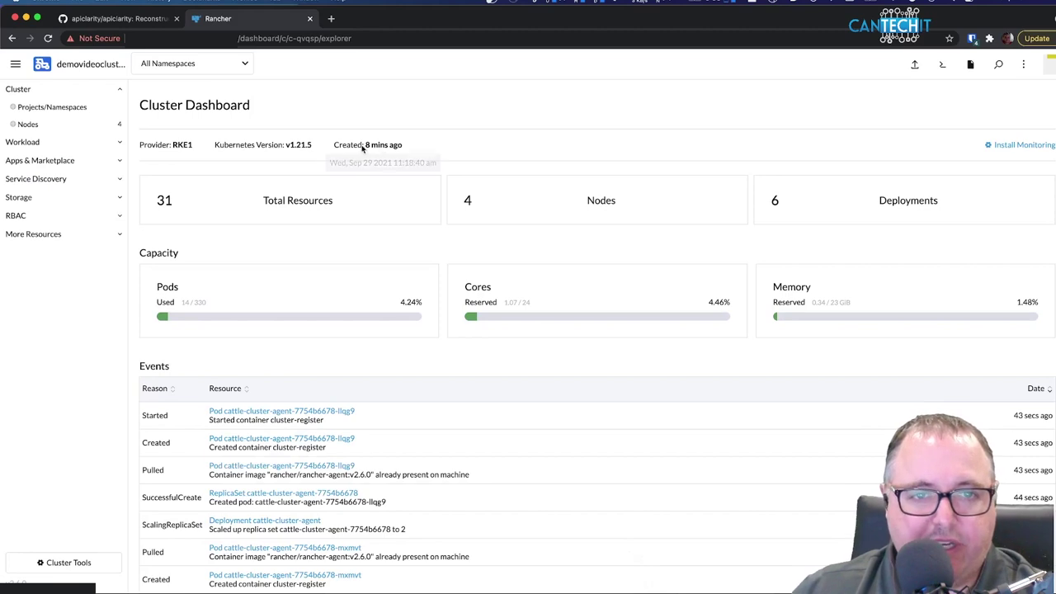
drag(362, 147, 404, 146)
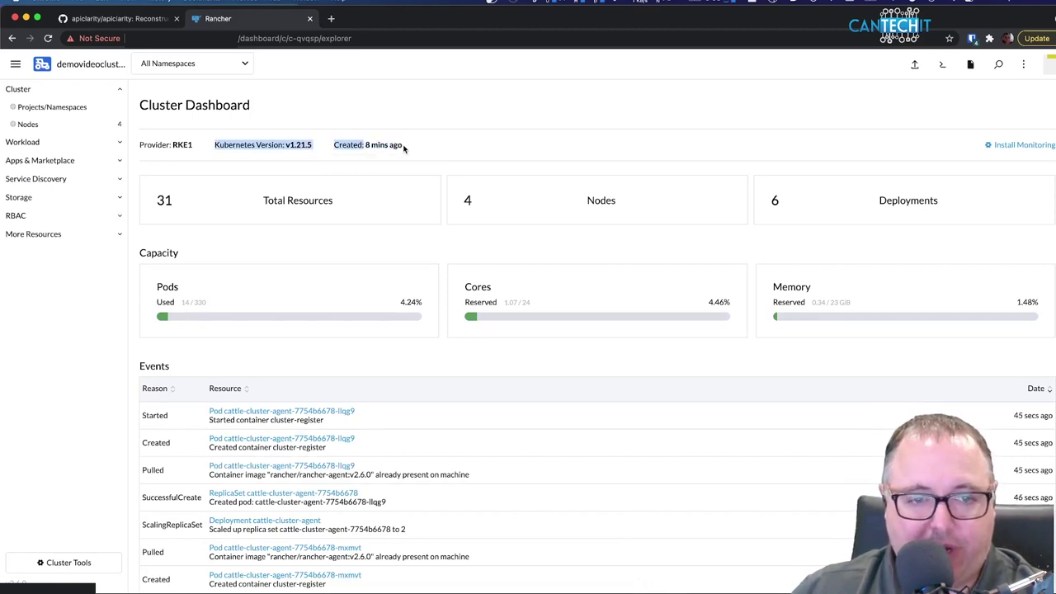
click(401, 146)
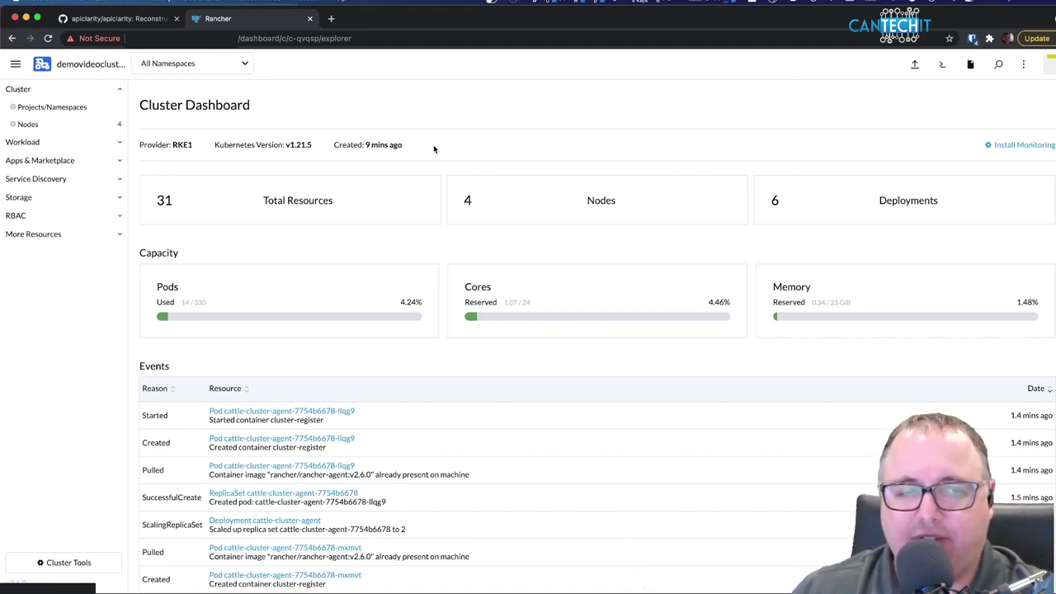
click(88, 205)
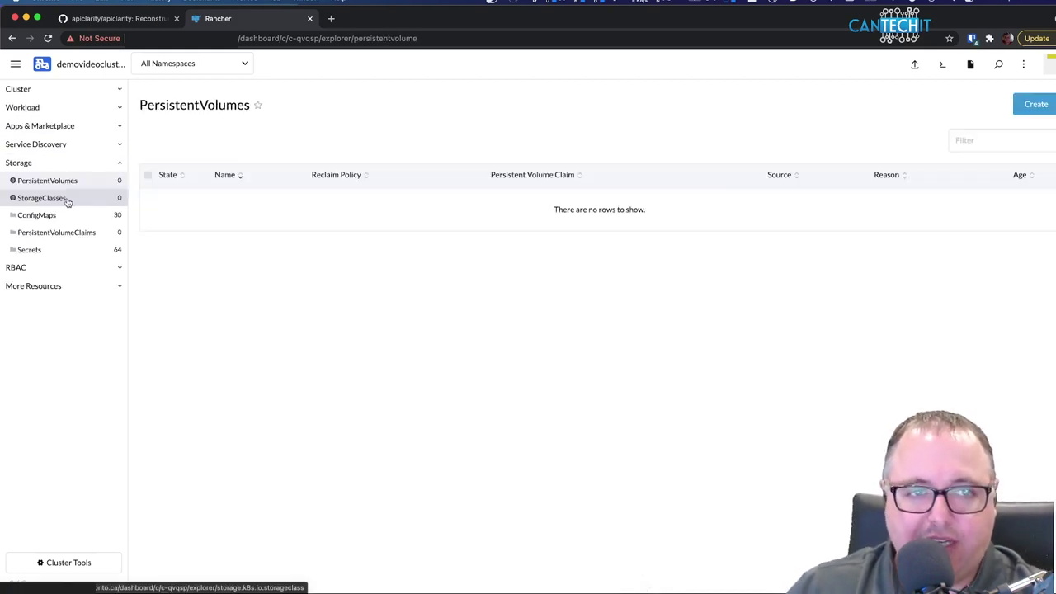
click(41, 198)
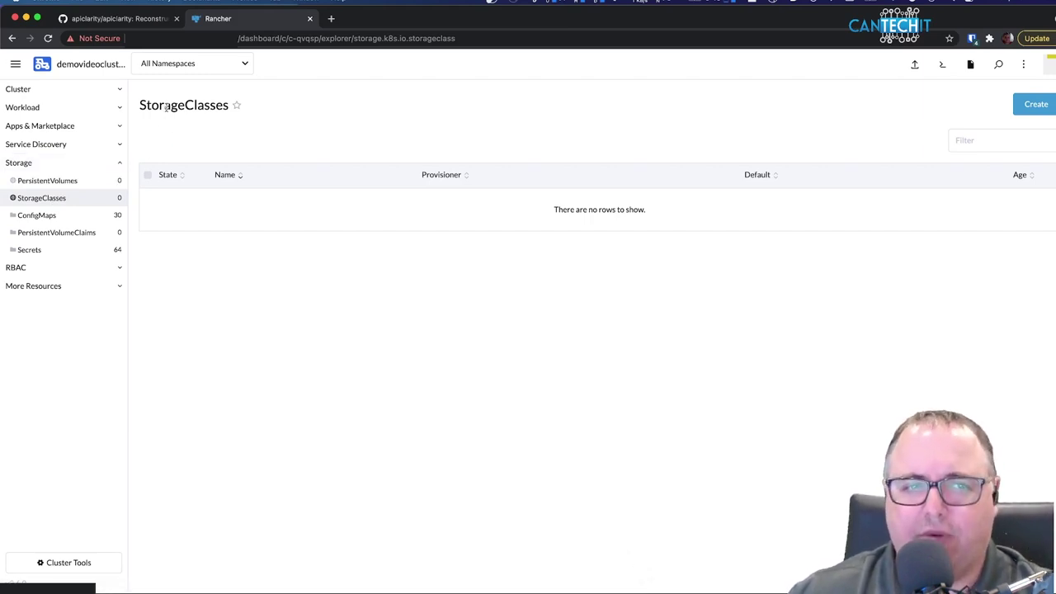
- Browse the available application charts for the demovideocluster cluster
click(58, 127)
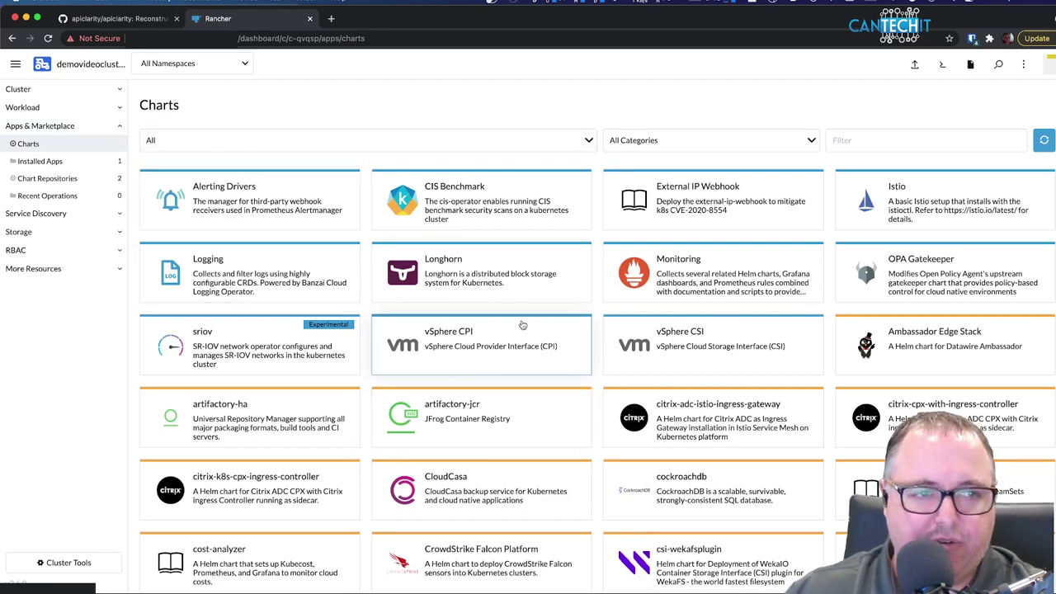
scroll(486, 339, down, 5)
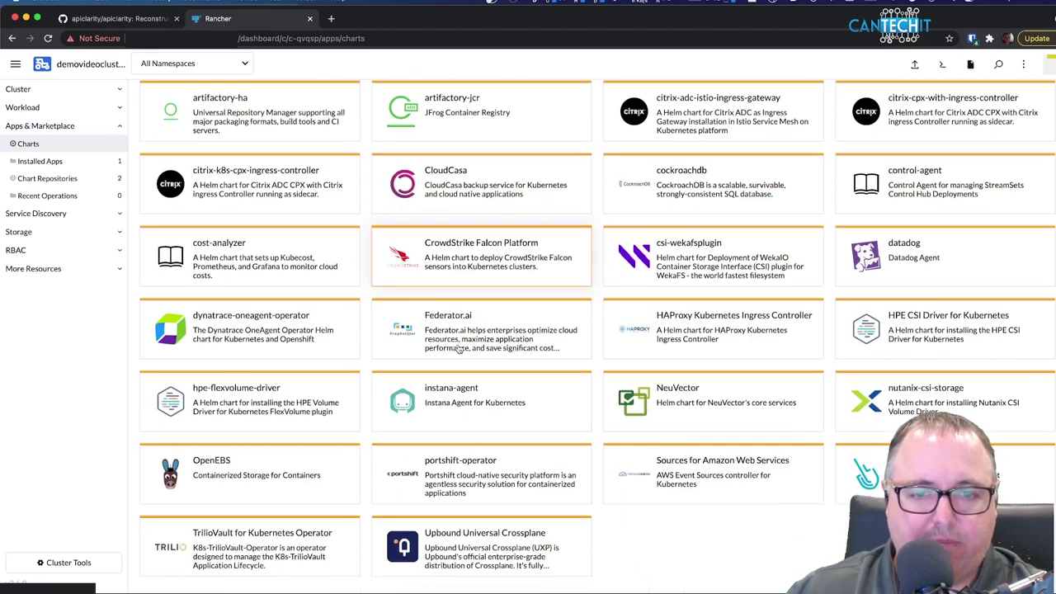
scroll(459, 348, up, 5)
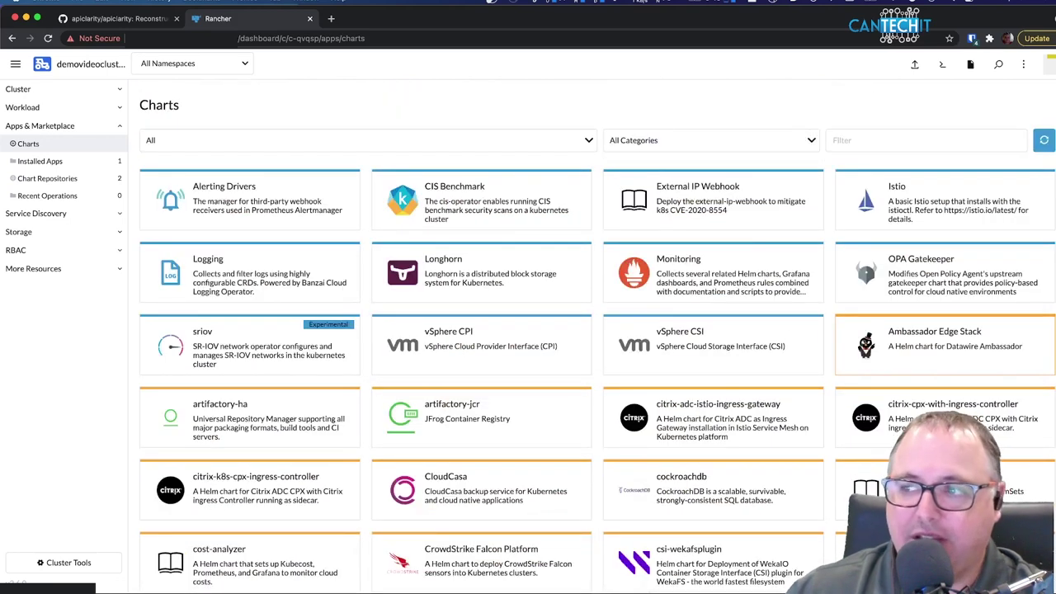
key(super+Tab)
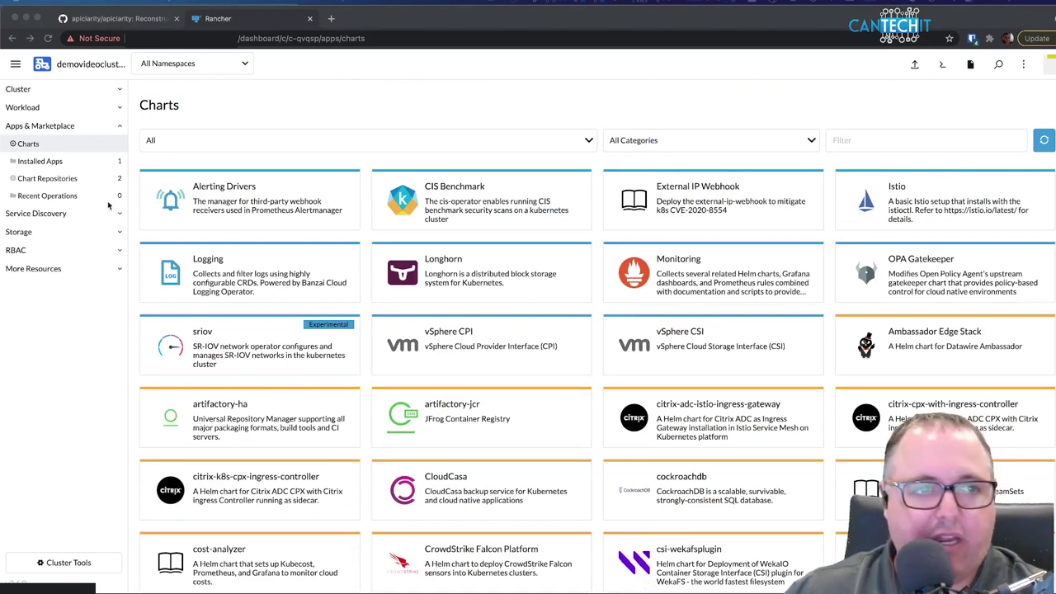
click(42, 180)
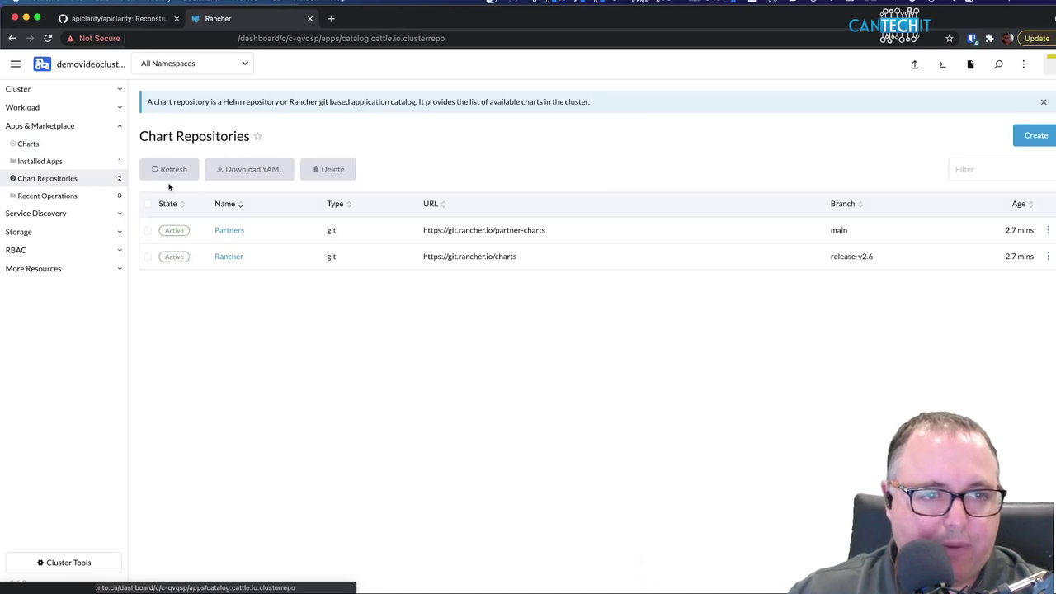
click(1035, 136)
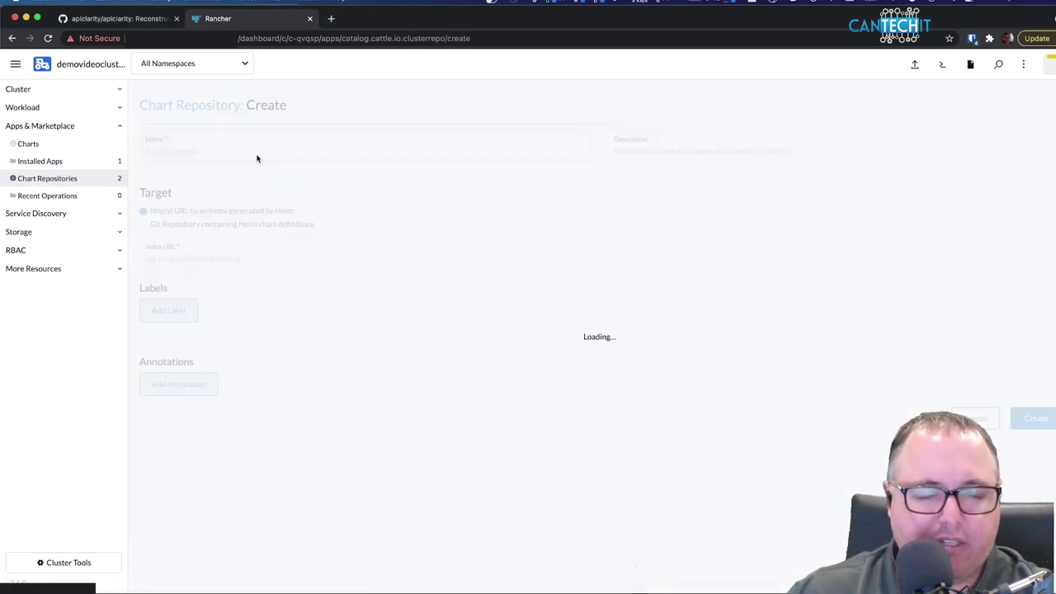
text(NFS)
click(238, 258)
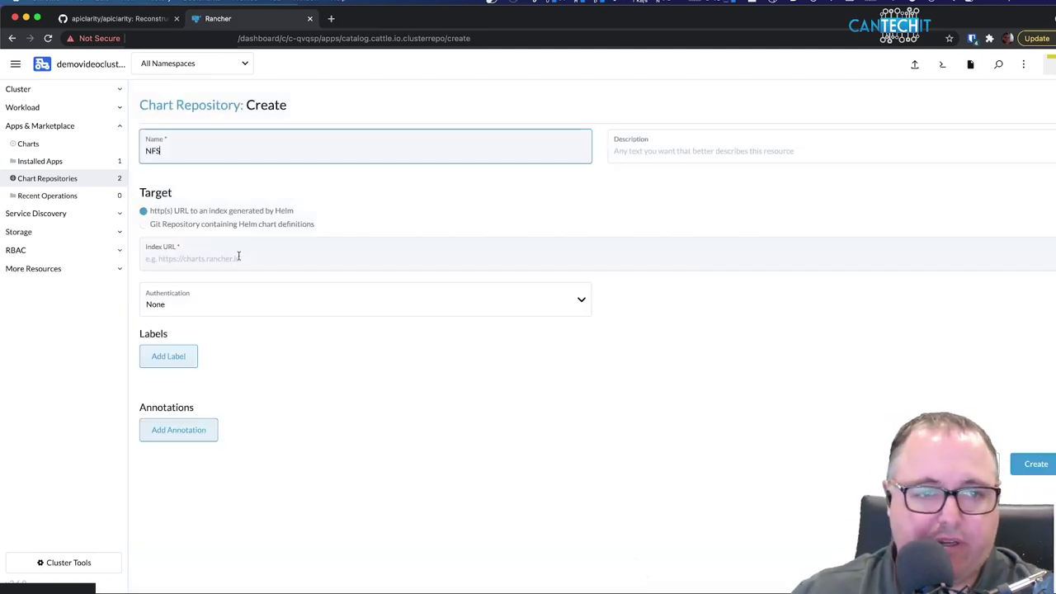
text(https://kubernetes-sigs.github.io/nfs-subdir-external-provisioner/)
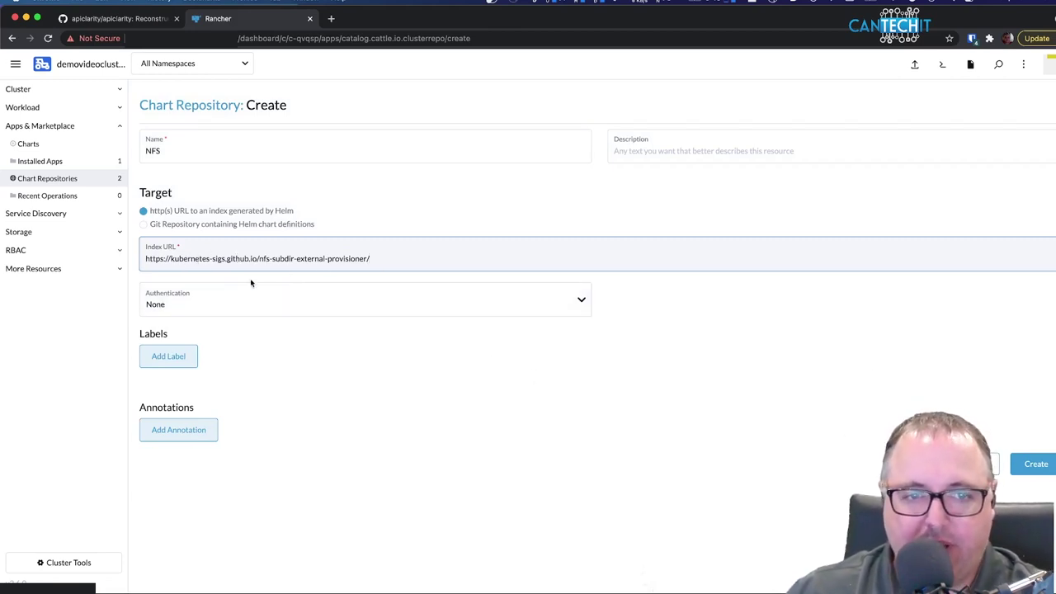
click(1035, 464)
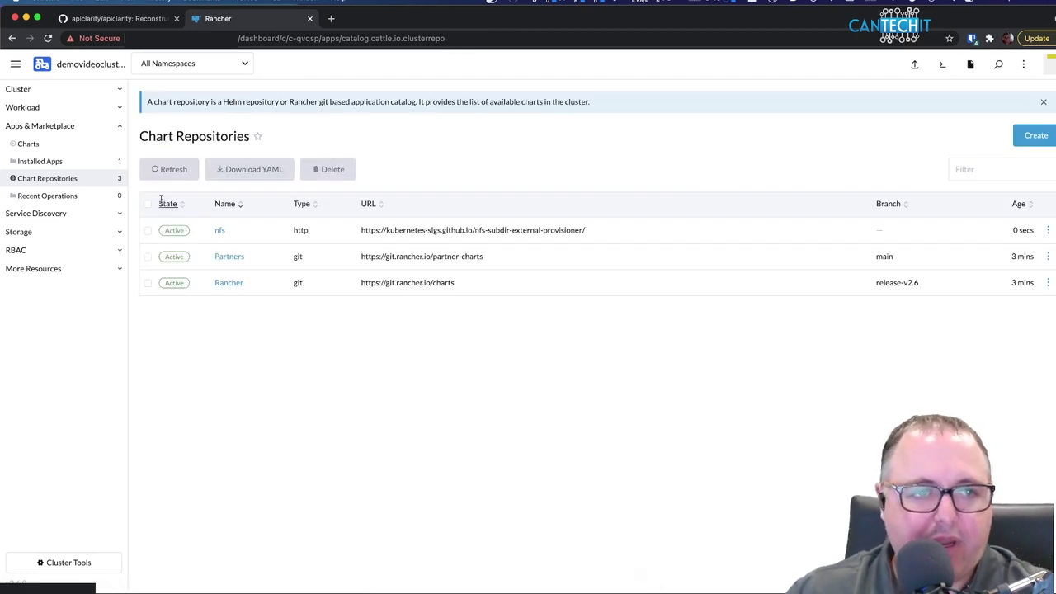
- Start installing the nfs-subdir-external-provisioner chart in the default namespace, enable Helm option customization, and proceed to its values
click(25, 145)
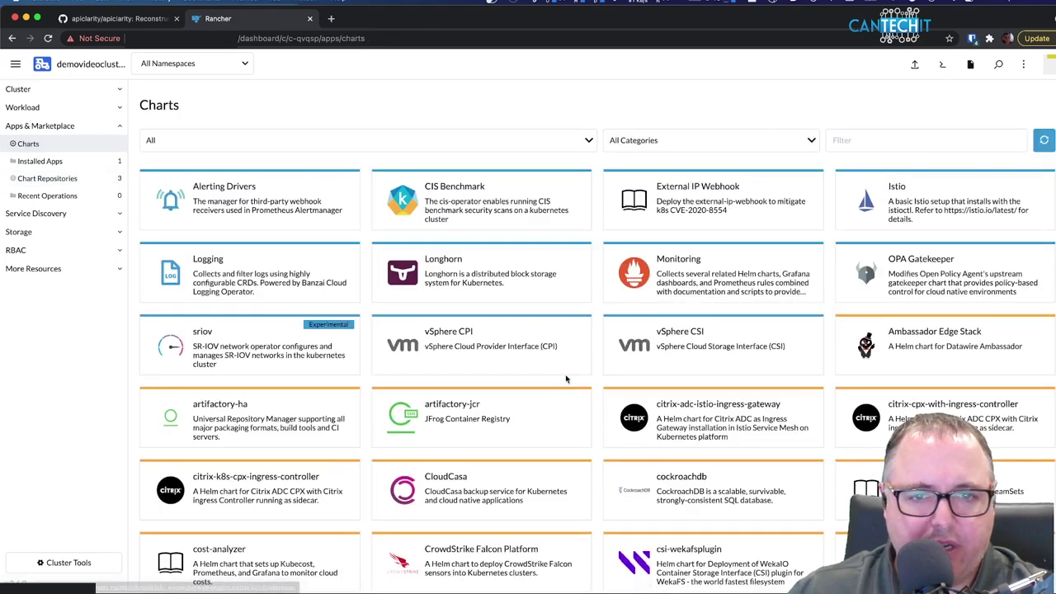
scroll(566, 379, down, 5)
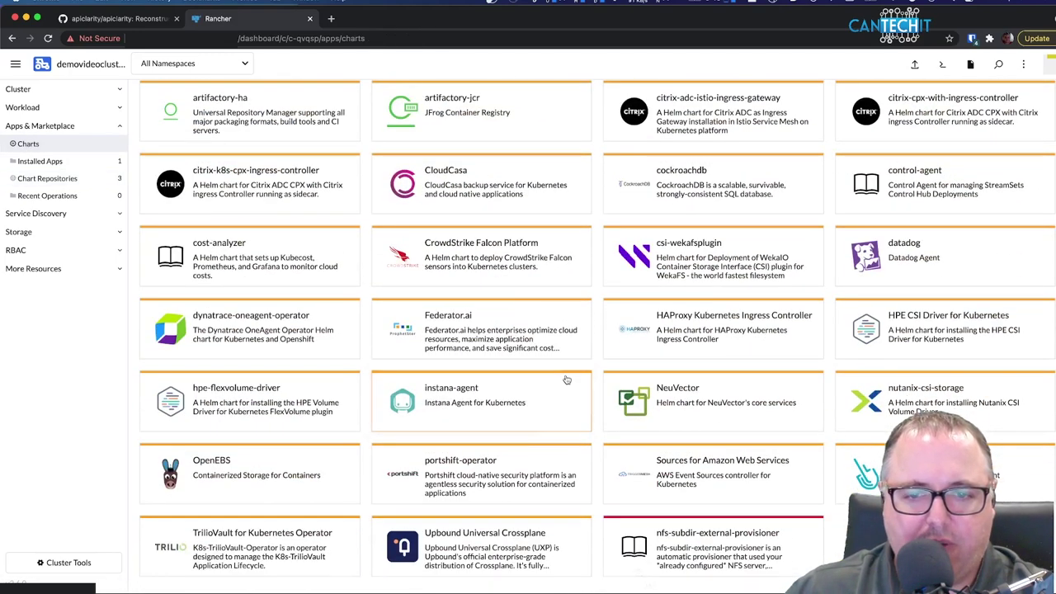
click(723, 560)
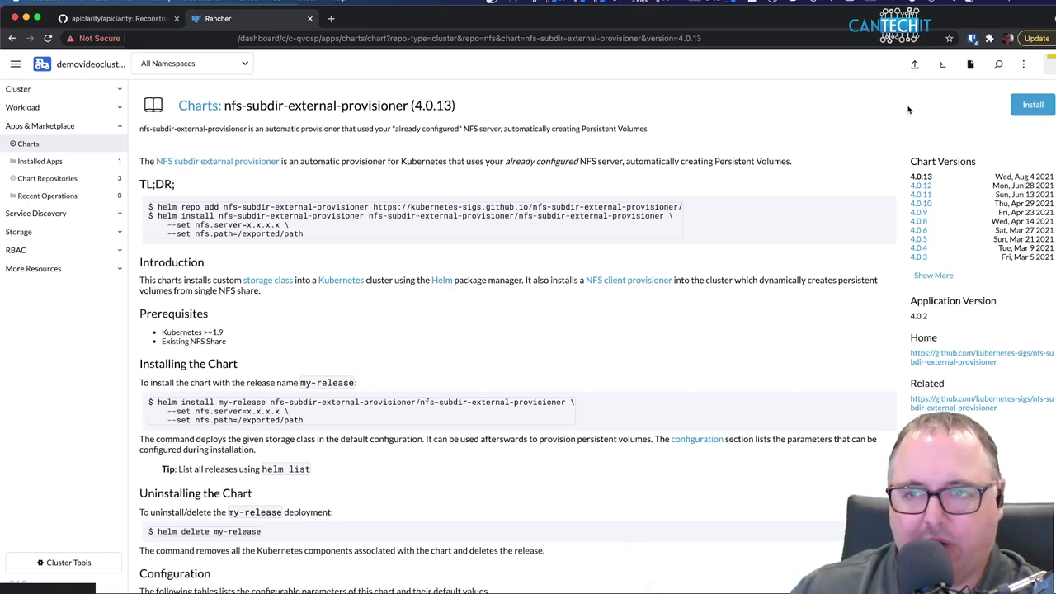
click(1032, 106)
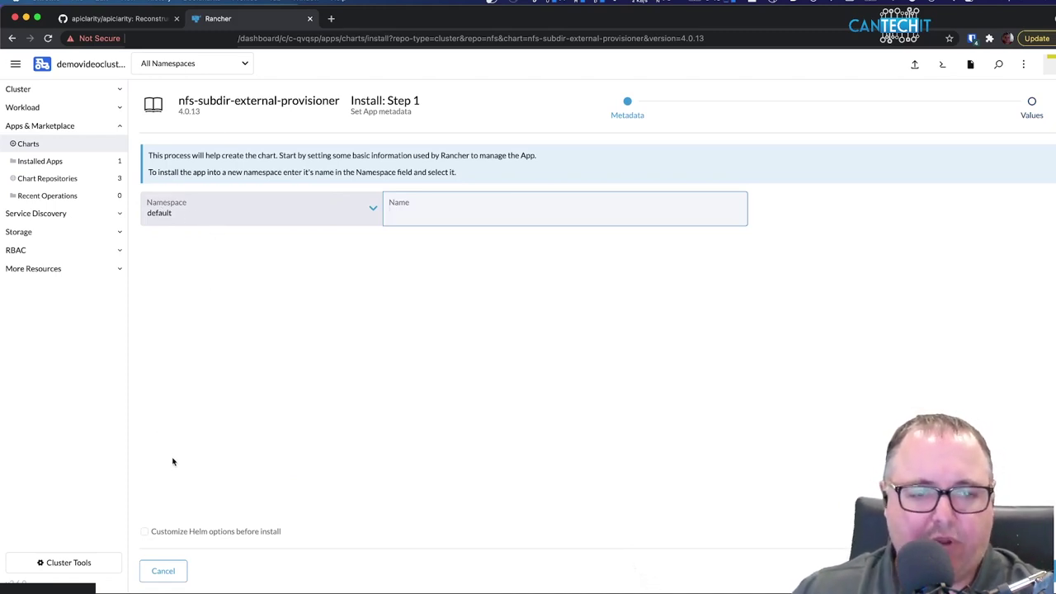
click(143, 533)
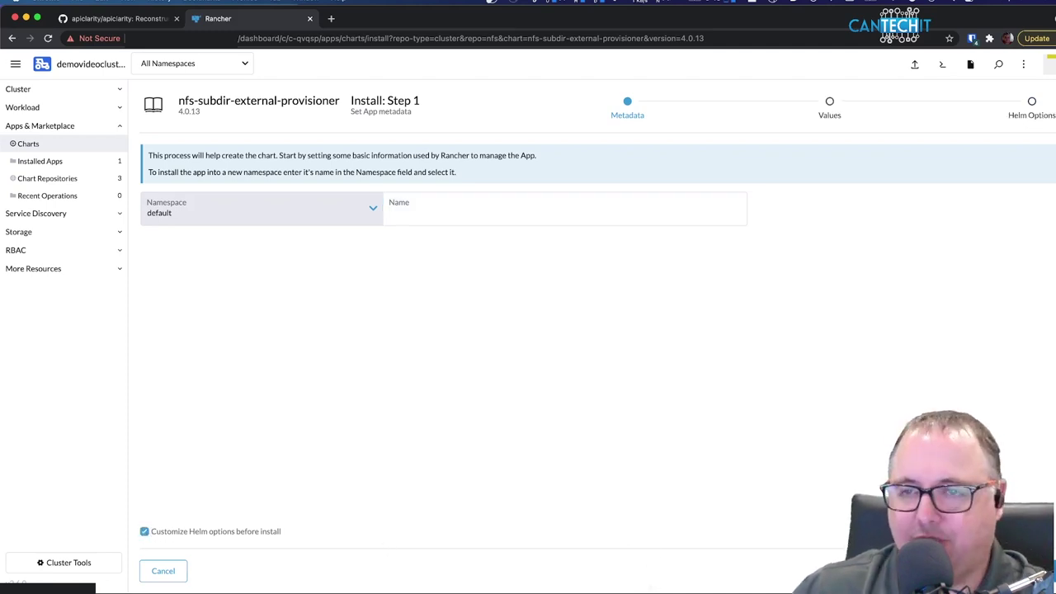
click(1014, 571)
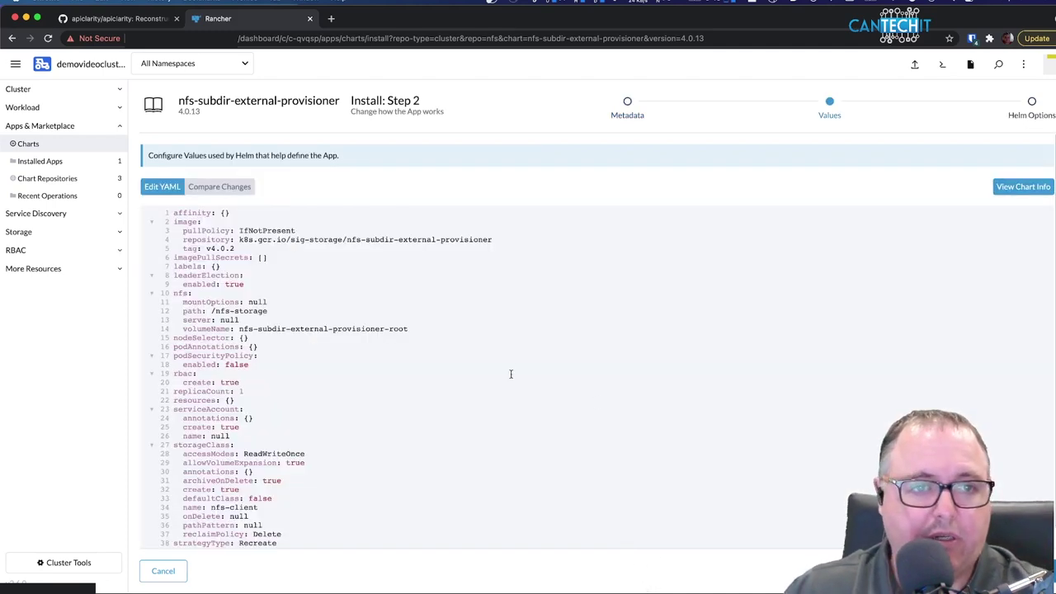
- Review the chart's YAML values and set the nfs server to 192.168.20.221
scroll(316, 376, down, 1)
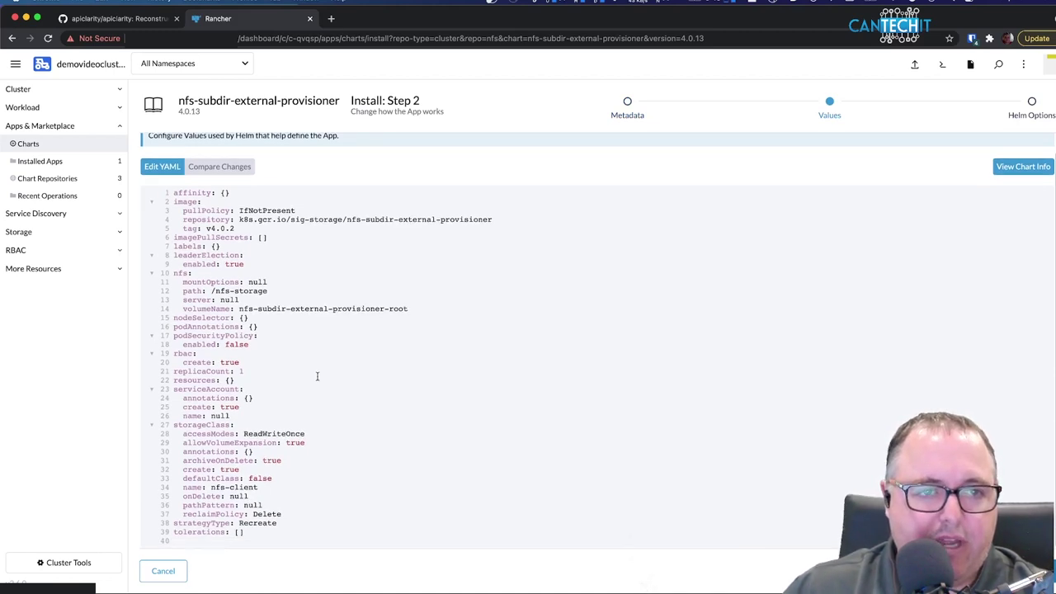
scroll(317, 376, up, 1)
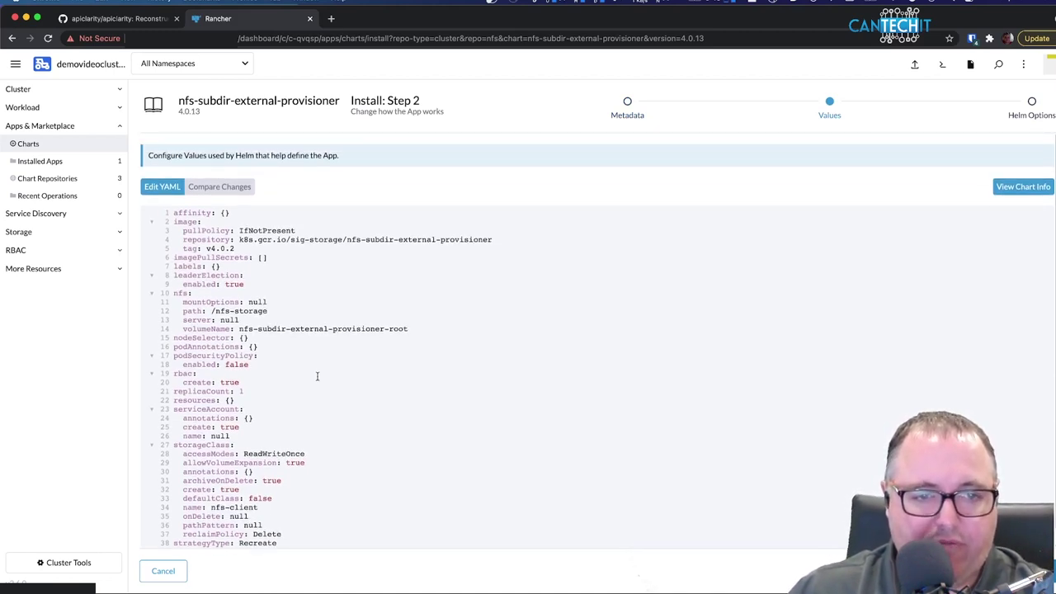
scroll(317, 376, down, 1)
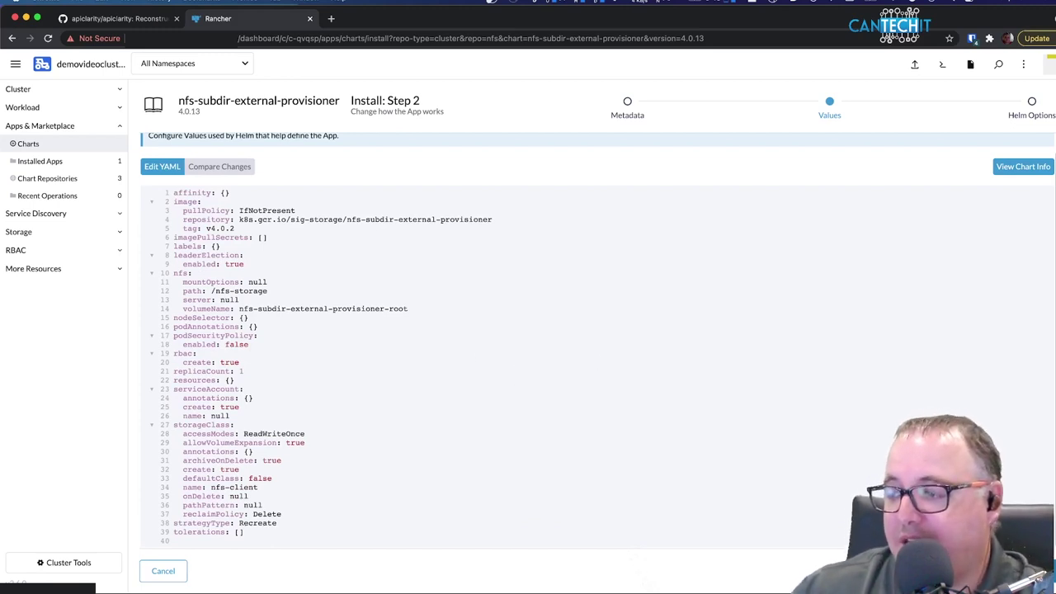
key(super+Tab)
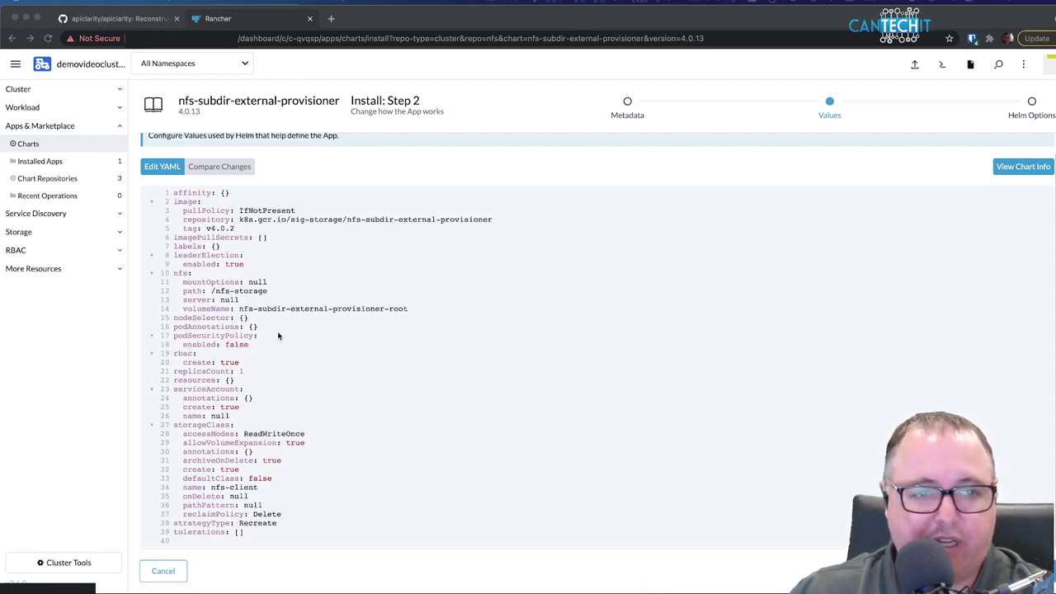
click(259, 350)
double_click(223, 301)
text(192.168.20.221)
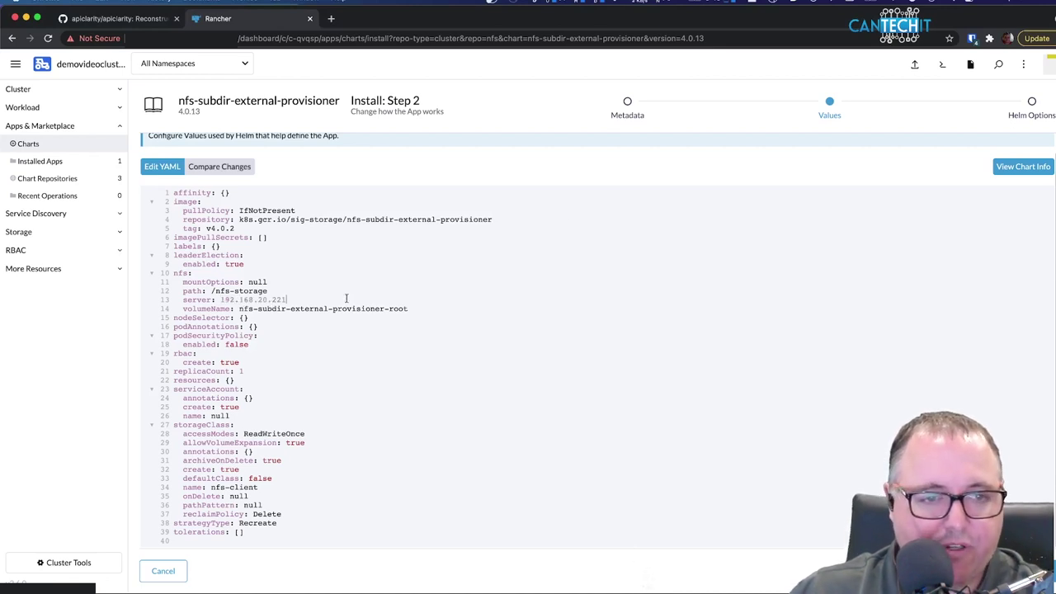
- Set the nfs path in the chart's YAML values to /mnt/MirrorPool/K8S_PV
key(super+Tab)
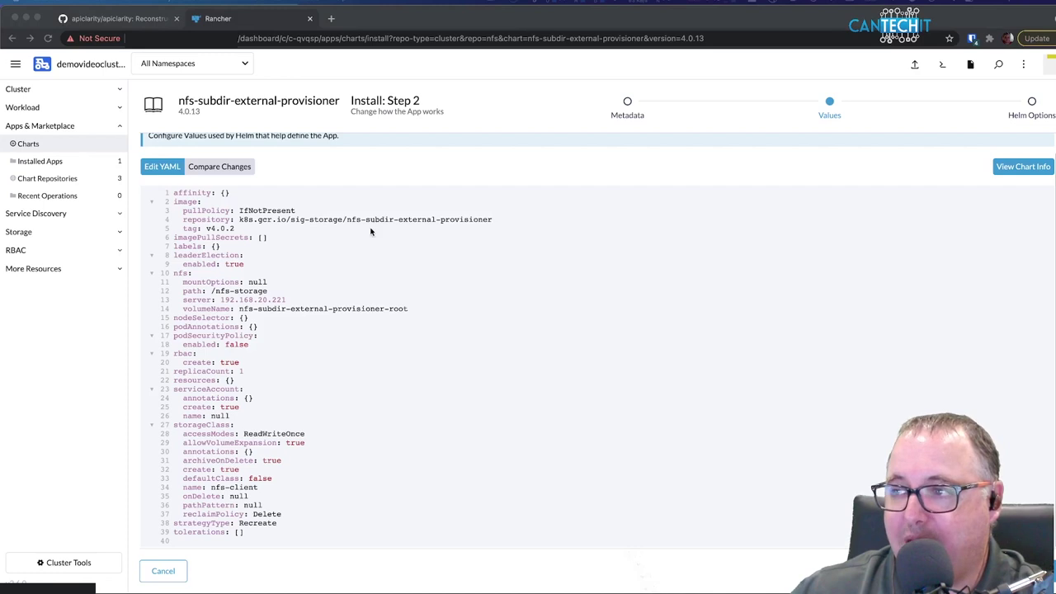
key(super+Tab)
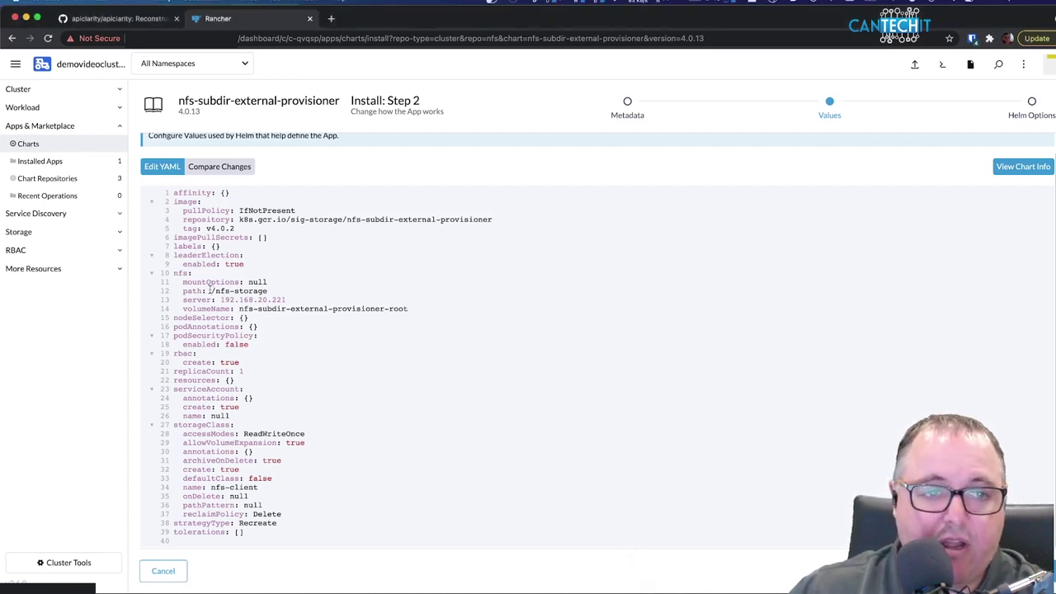
drag(212, 292, 268, 292)
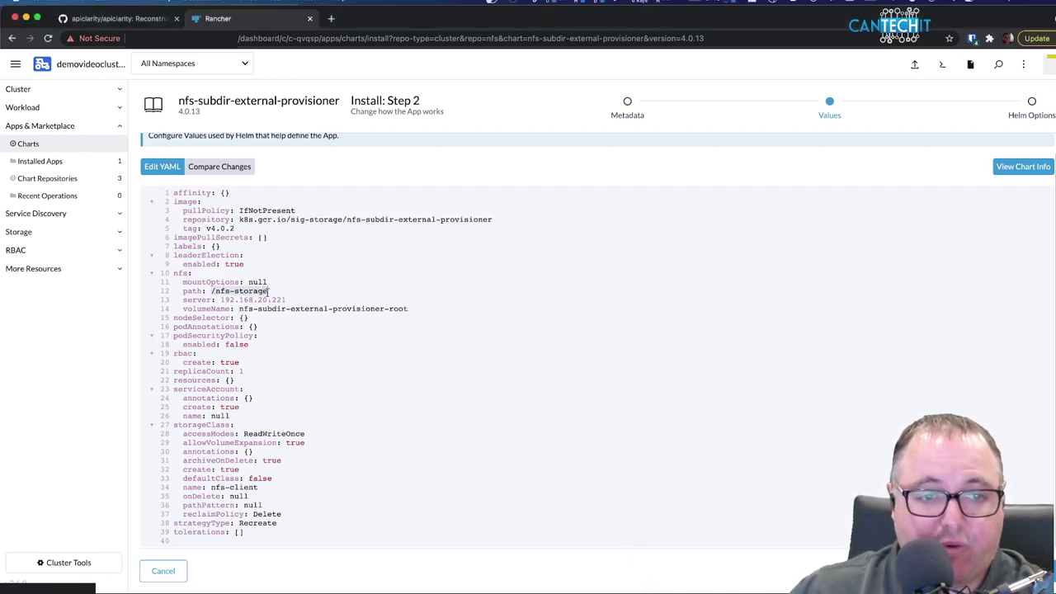
text(/mnt/MirrorPool/K8S_PV)
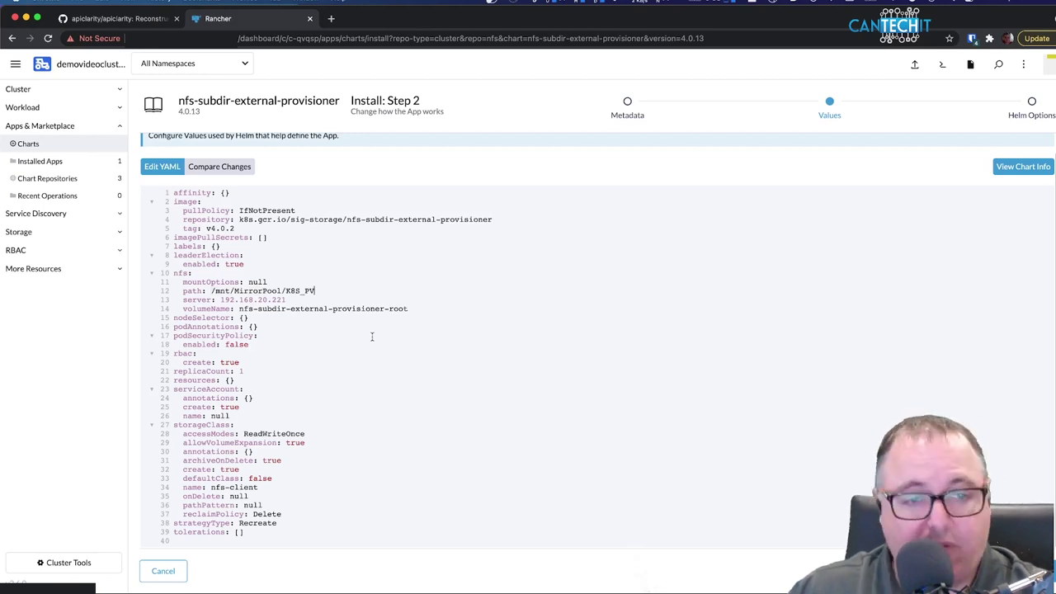
- Set the storage class's defaultClass to true in the YAML values and install the chart
click(250, 479)
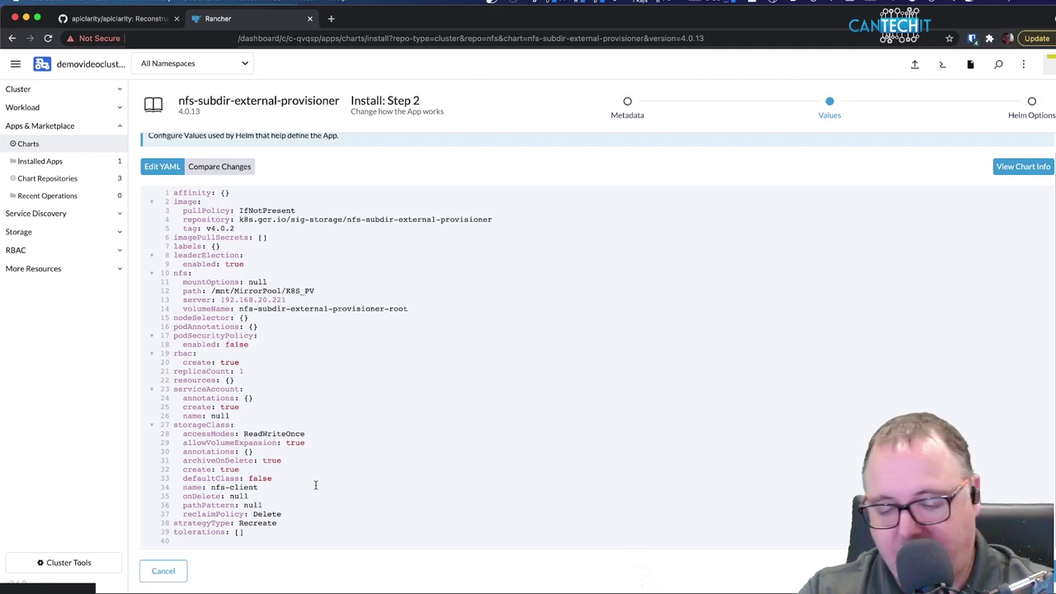
text(true)
key(Delete)
key(Delete)
key(Delete)
key(Delete)
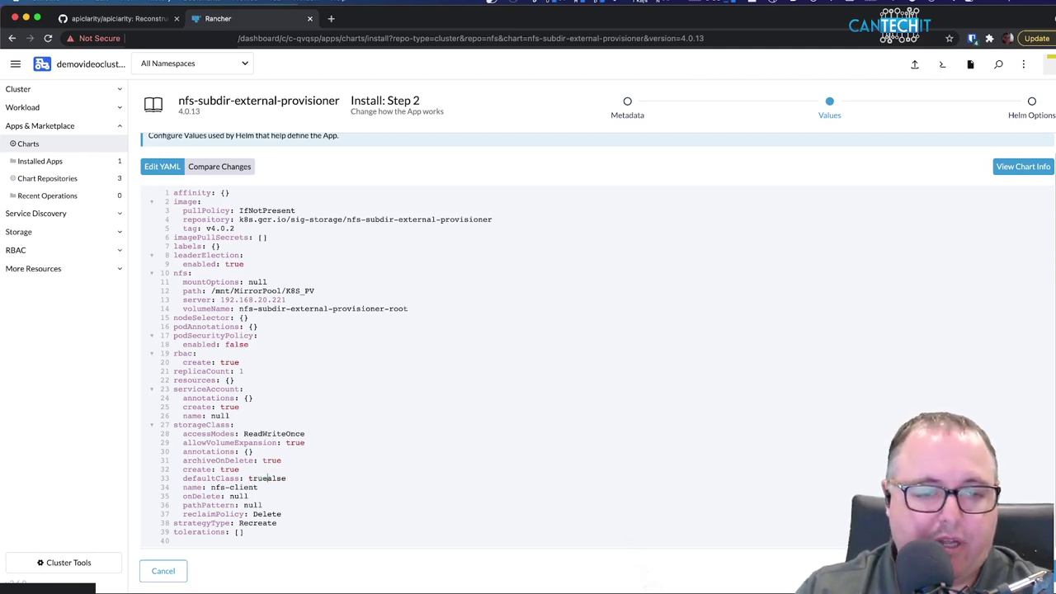
key(Delete)
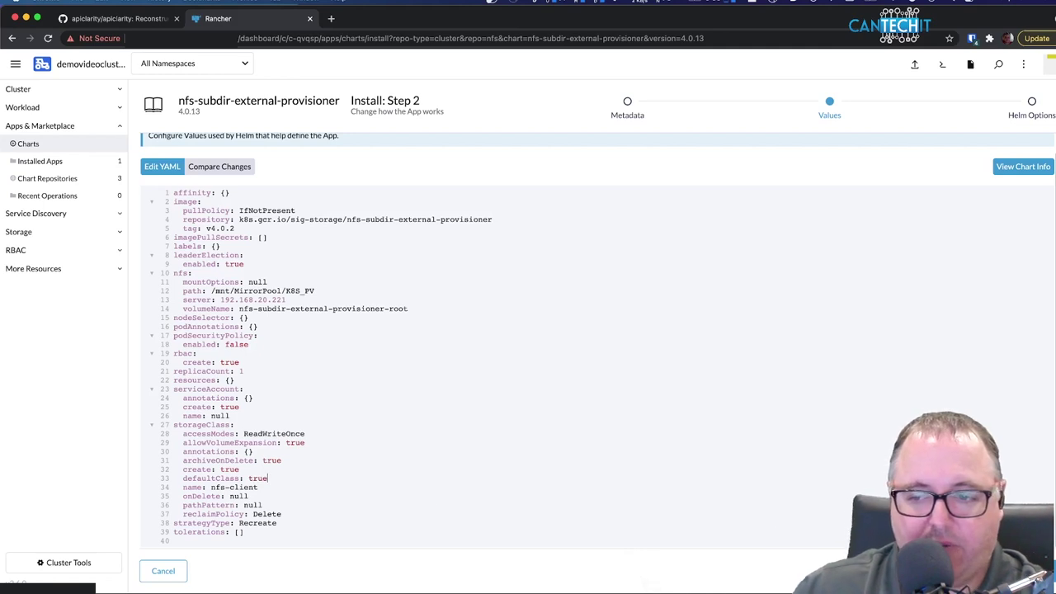
click(1018, 571)
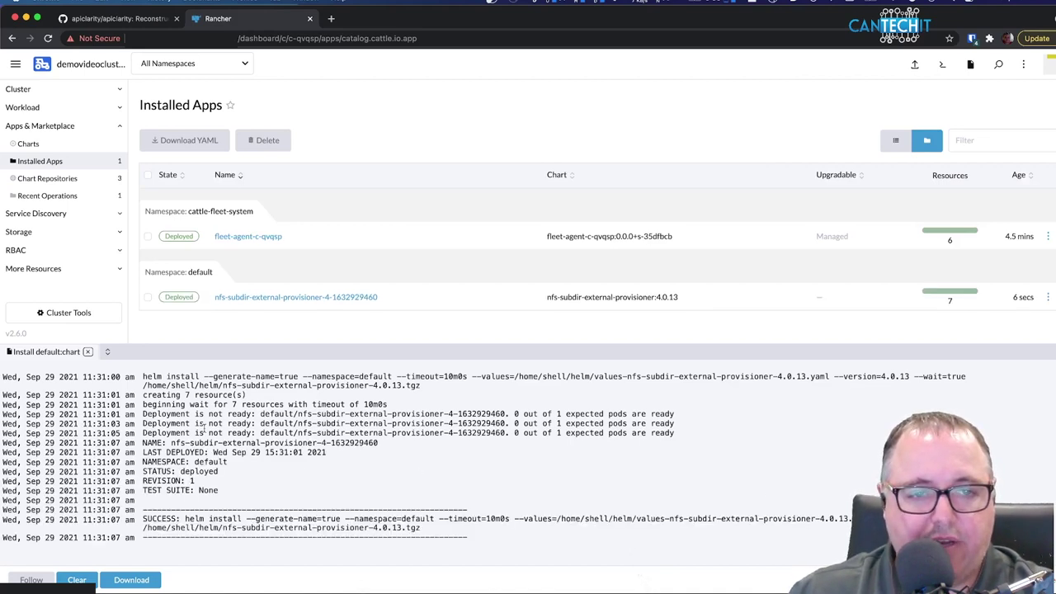
- Close the installation log and check the cluster's storage classes for the new NFS provisioner
click(87, 351)
click(26, 232)
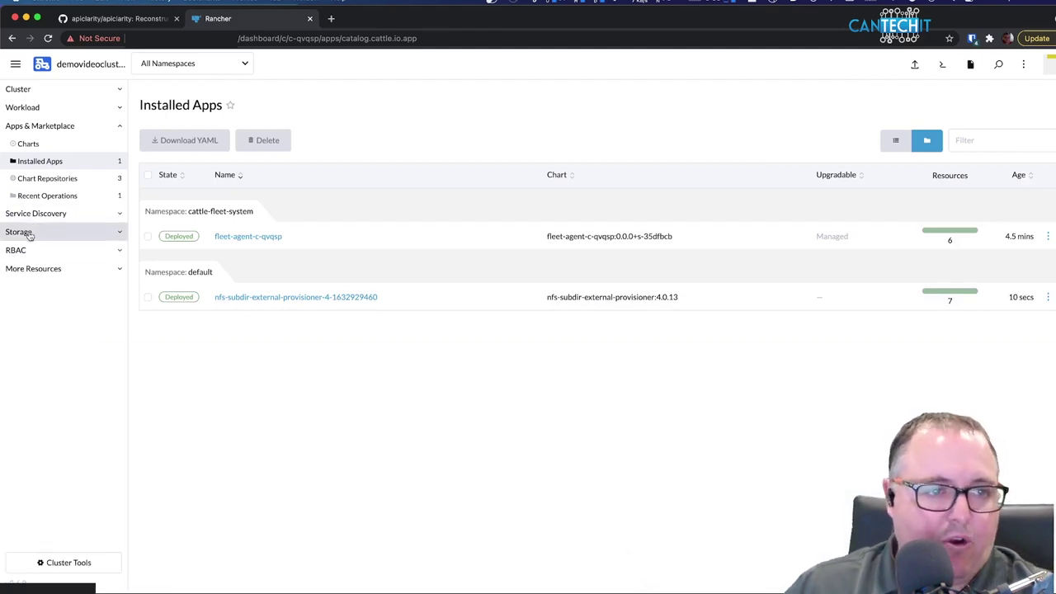
click(43, 198)
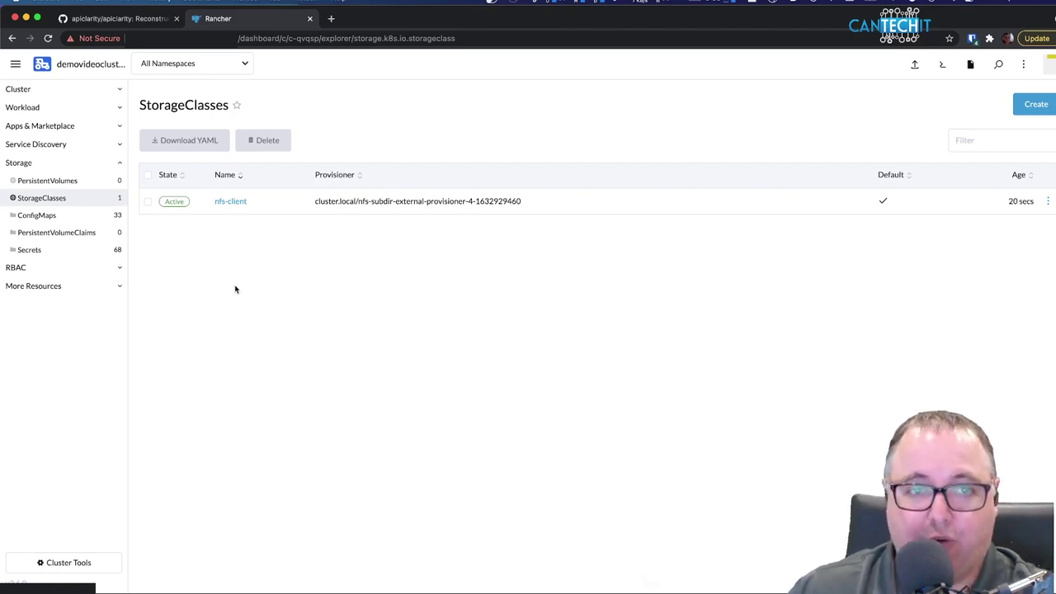
- Create a project named Sock-Shop in the cluster's projects and namespaces
key(super+bracketleft)
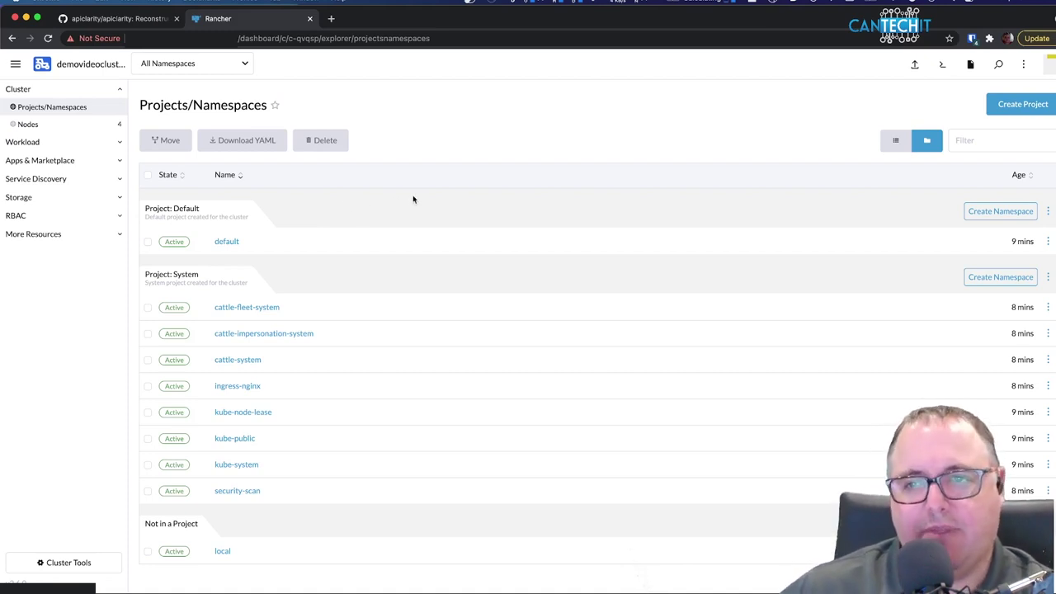
click(1023, 105)
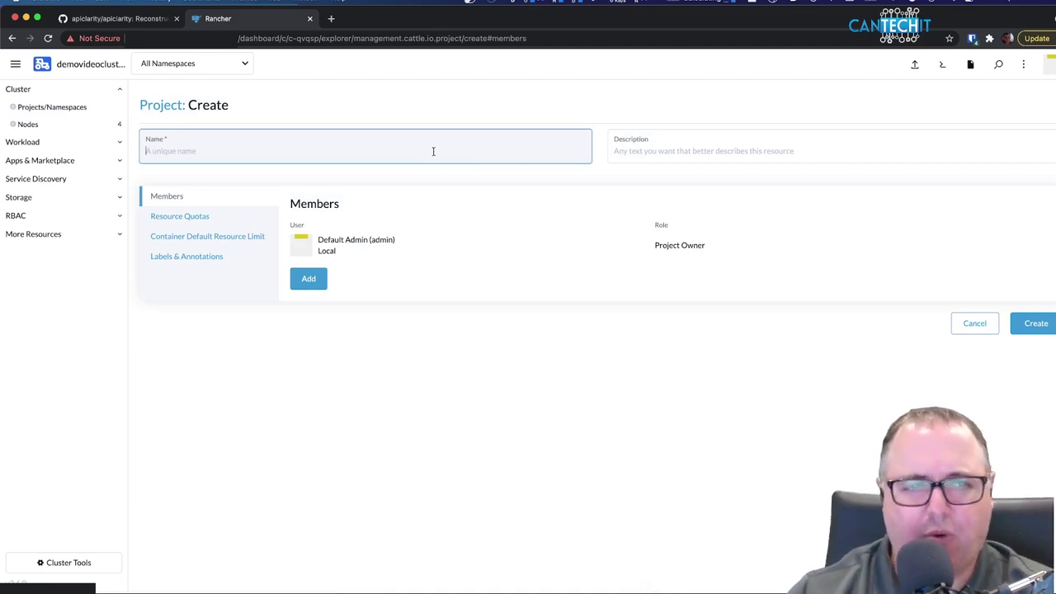
text(Sock-Shop)
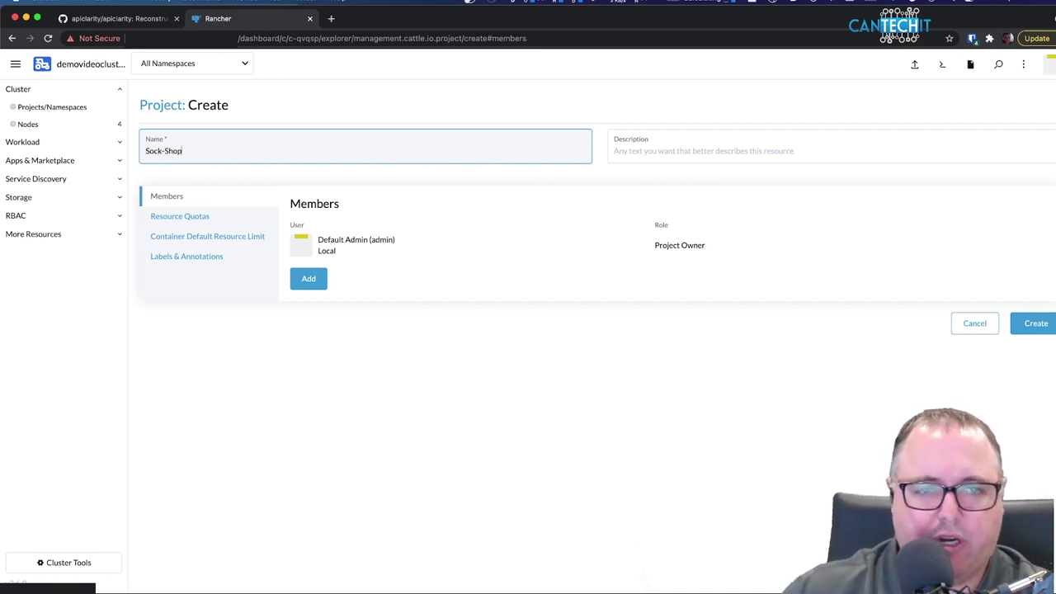
click(1031, 324)
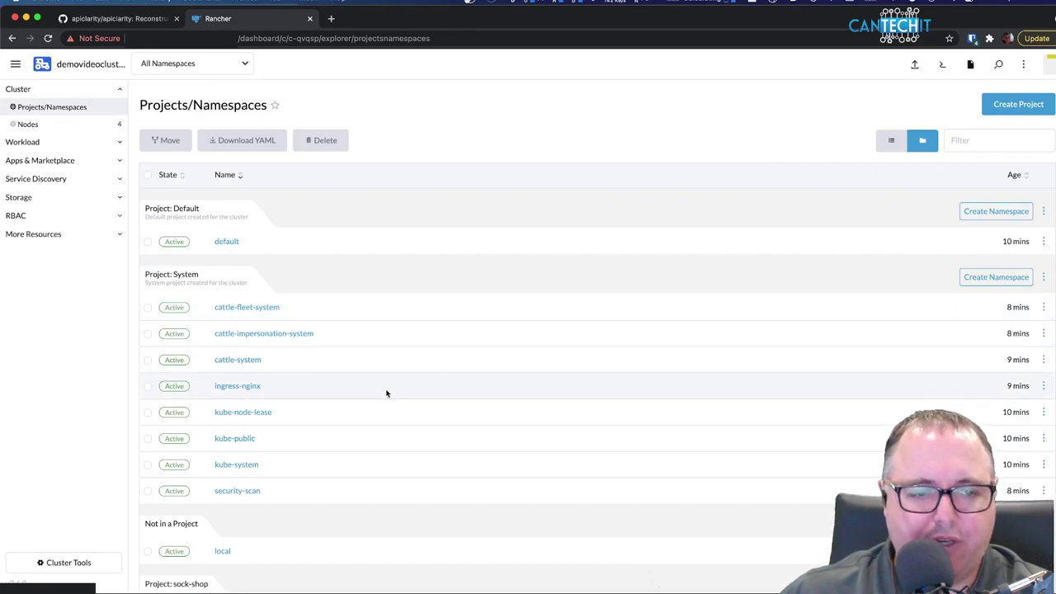
- Start a new namespace in the sock-shop project and name it sock-shop
scroll(386, 393, down, 1)
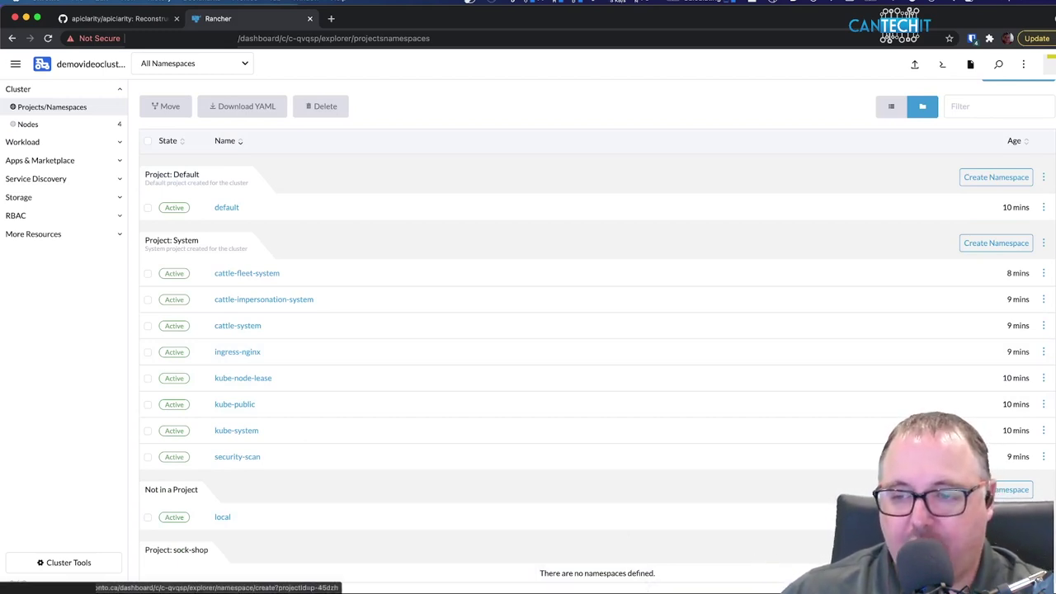
click(996, 549)
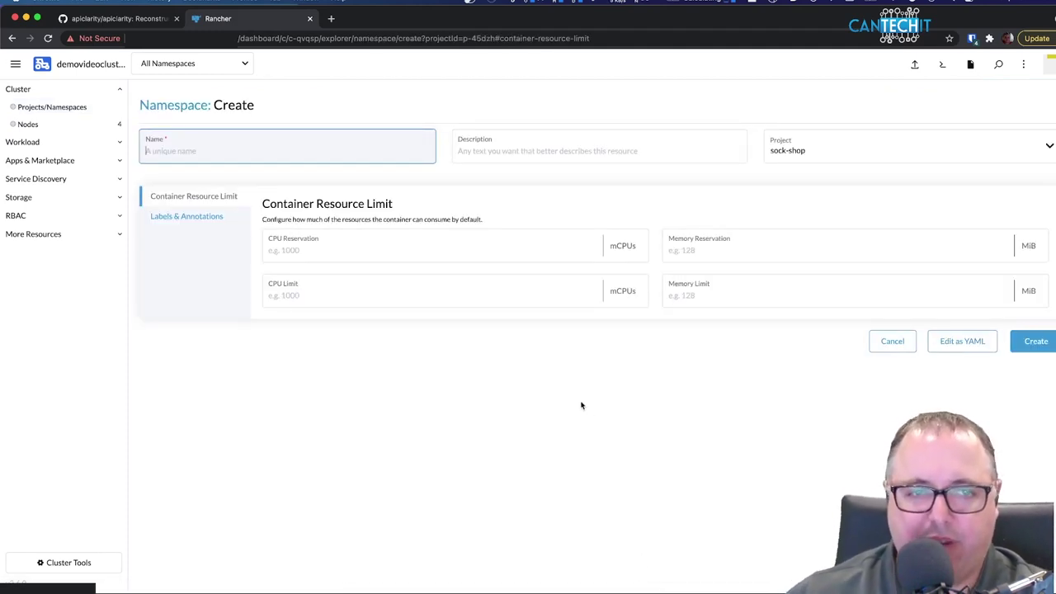
text(sock-shop)
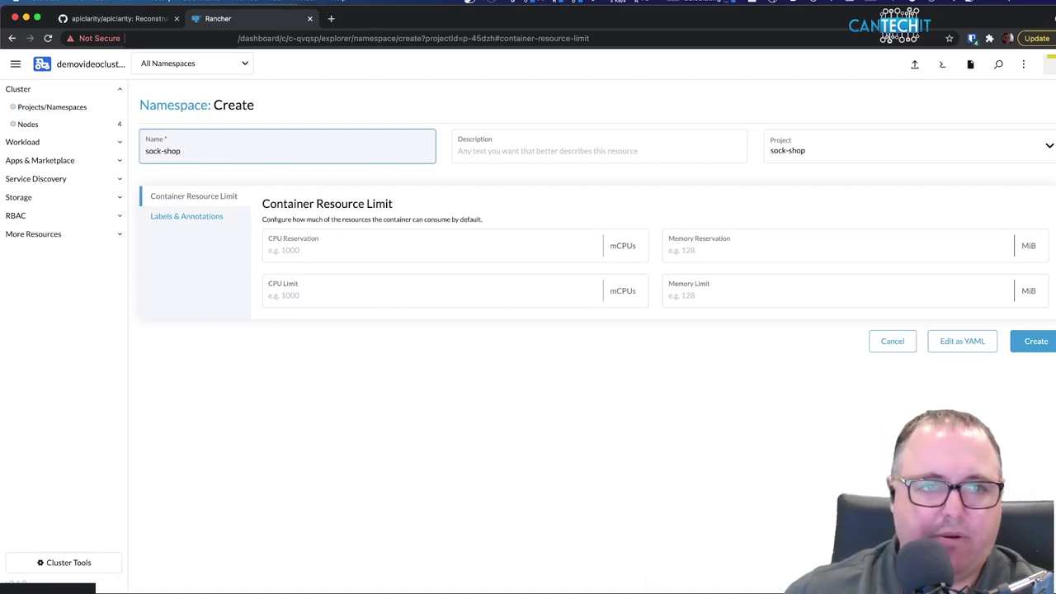
- Add the label istio-injection with value enabled to the namespace, create it, and check it in the namespace list
click(165, 218)
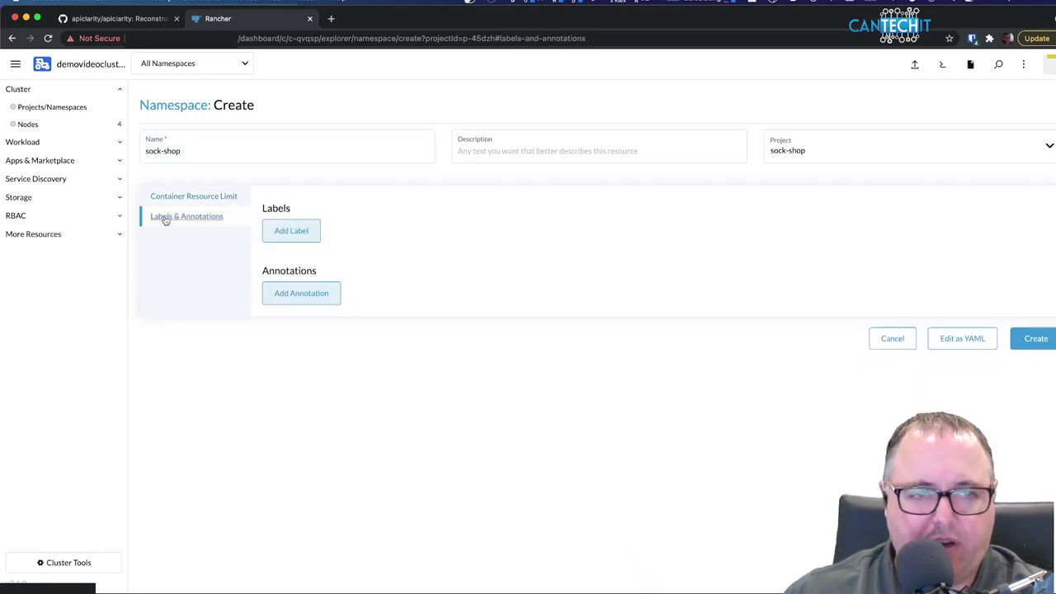
click(289, 234)
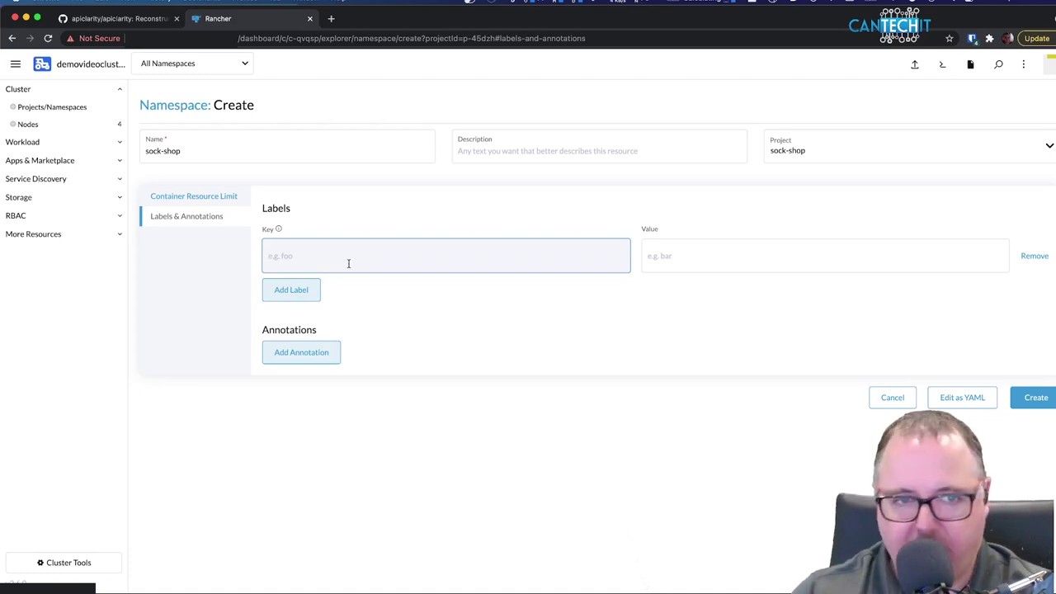
text(istio-)
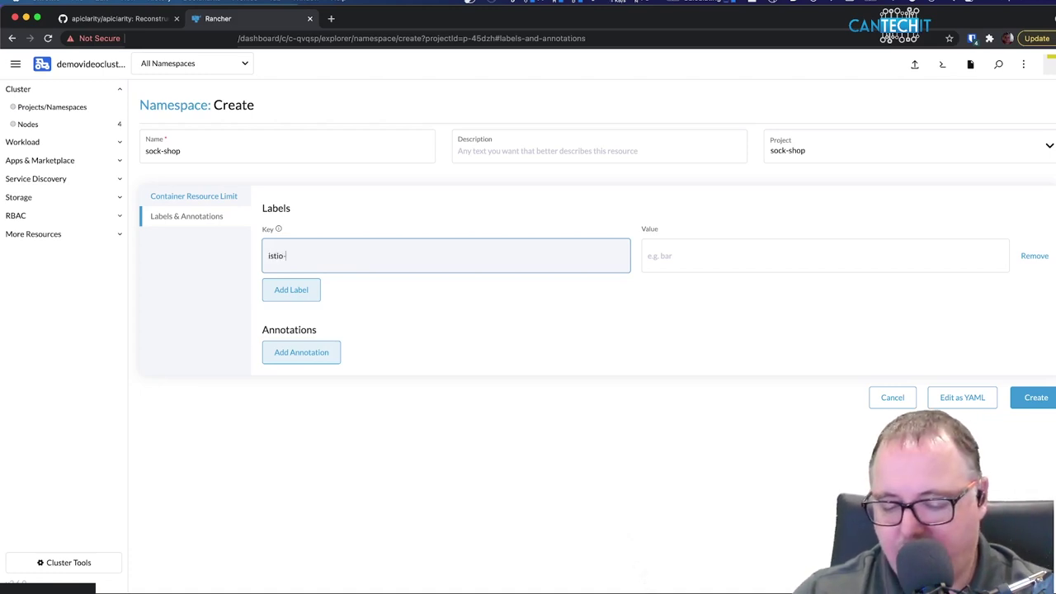
text(injection)
click(681, 253)
text(enabled)
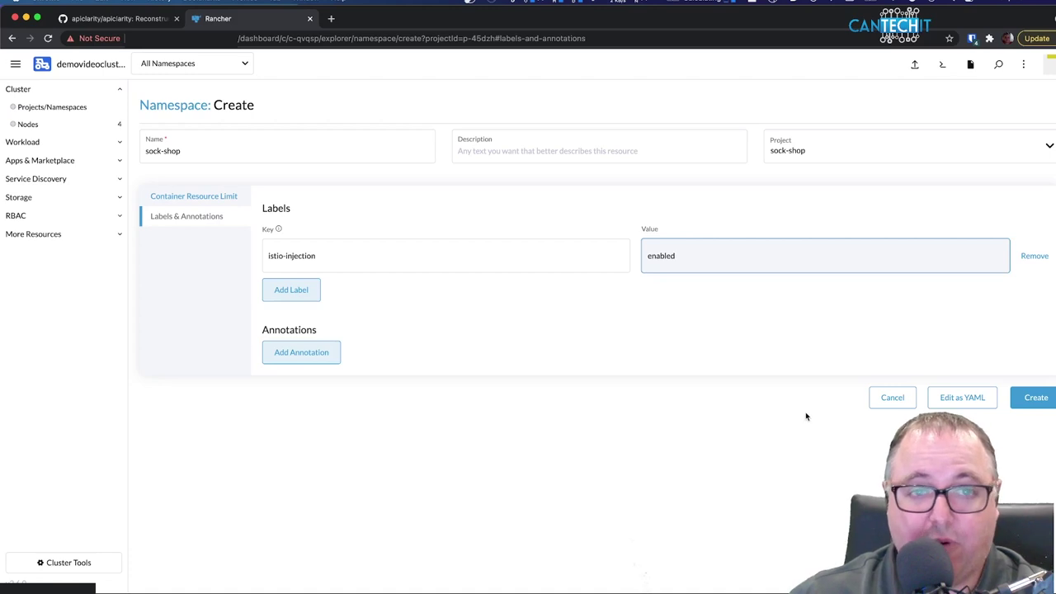
click(1030, 399)
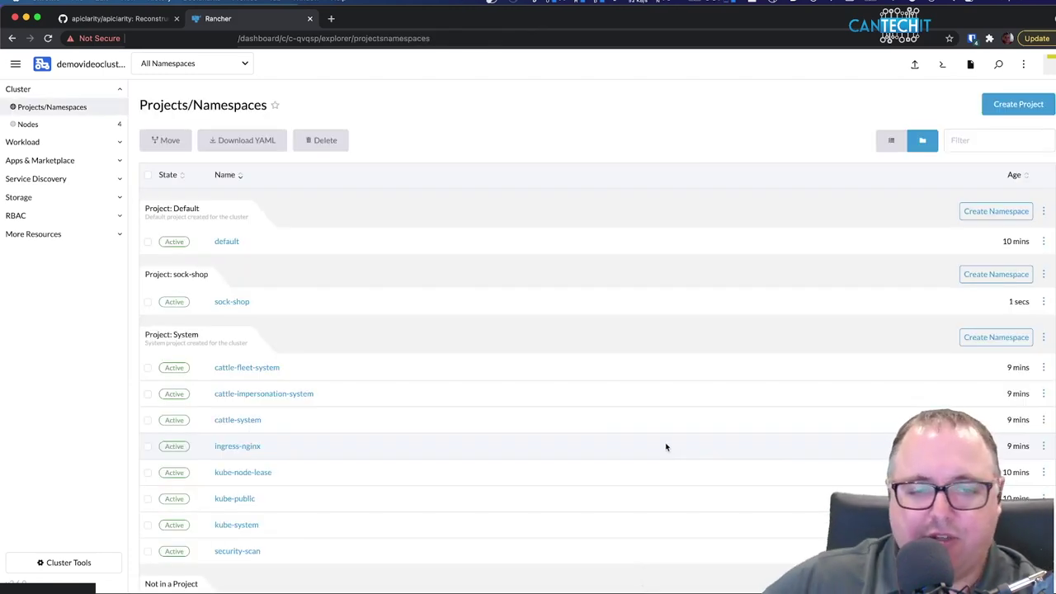
scroll(666, 447, down, 2)
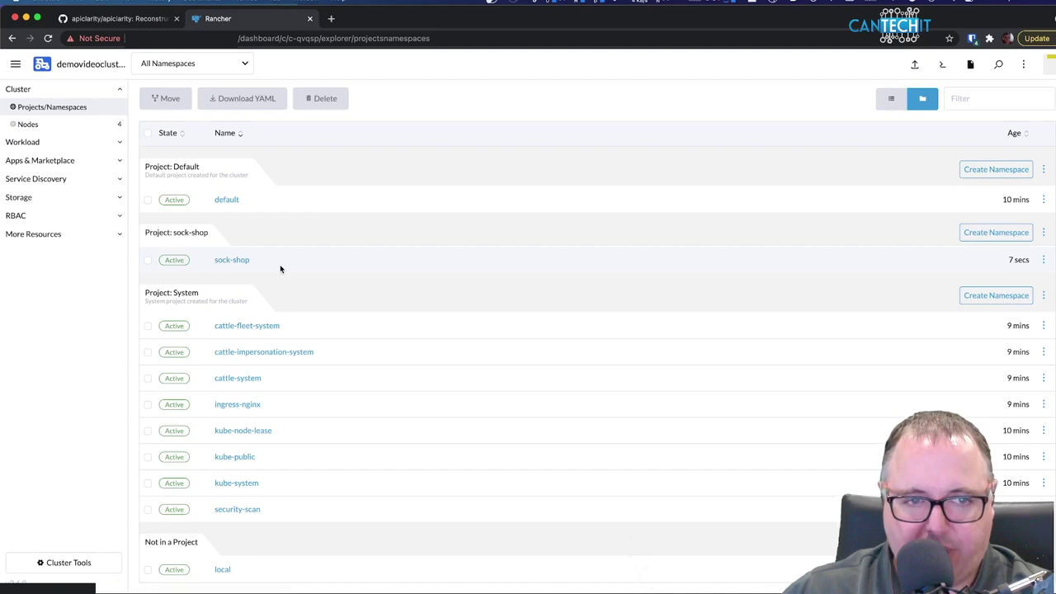
scroll(279, 268, up, 1)
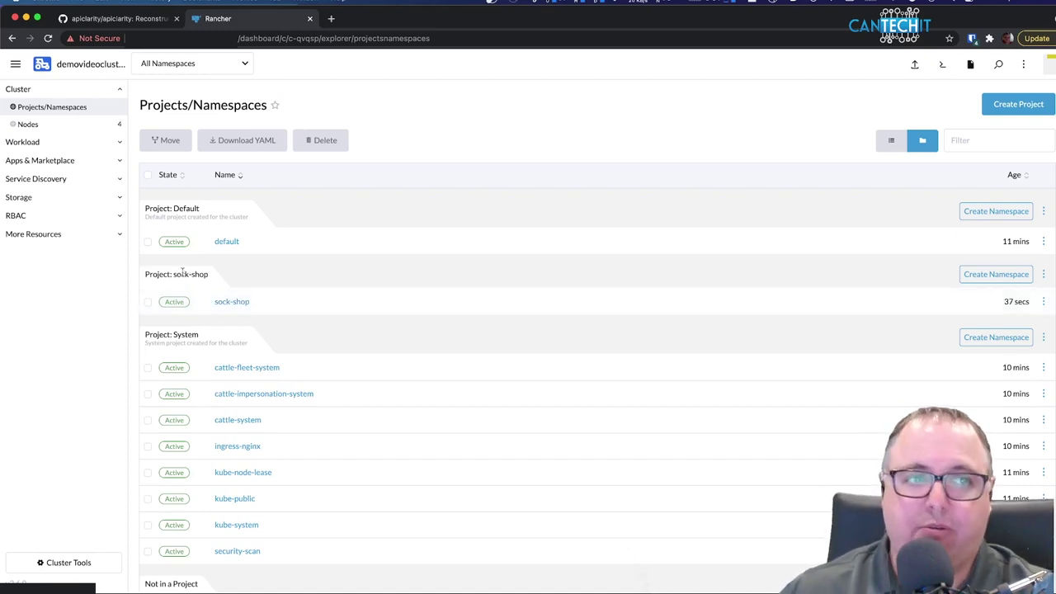
- Install the Istio 100.0.0+up1.10.4 chart into the sock-shop project with the Kiali component disabled
click(7, 160)
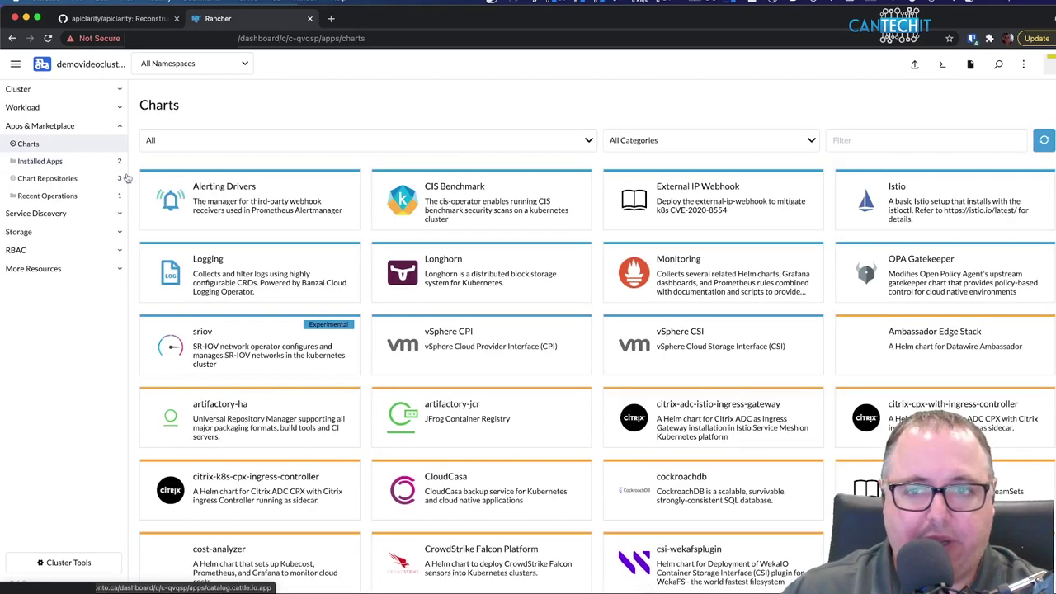
click(940, 196)
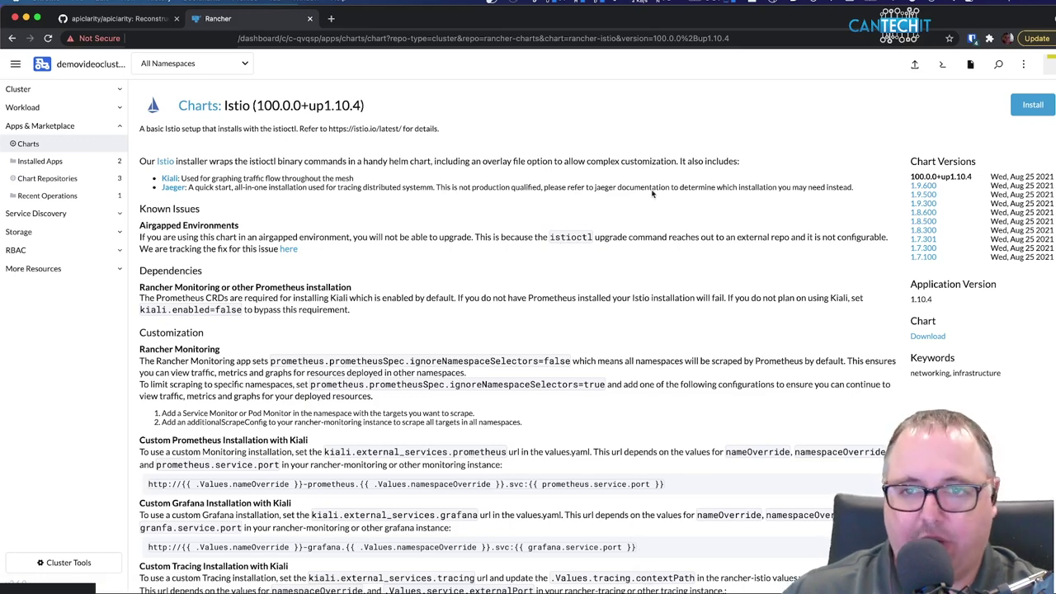
click(1023, 112)
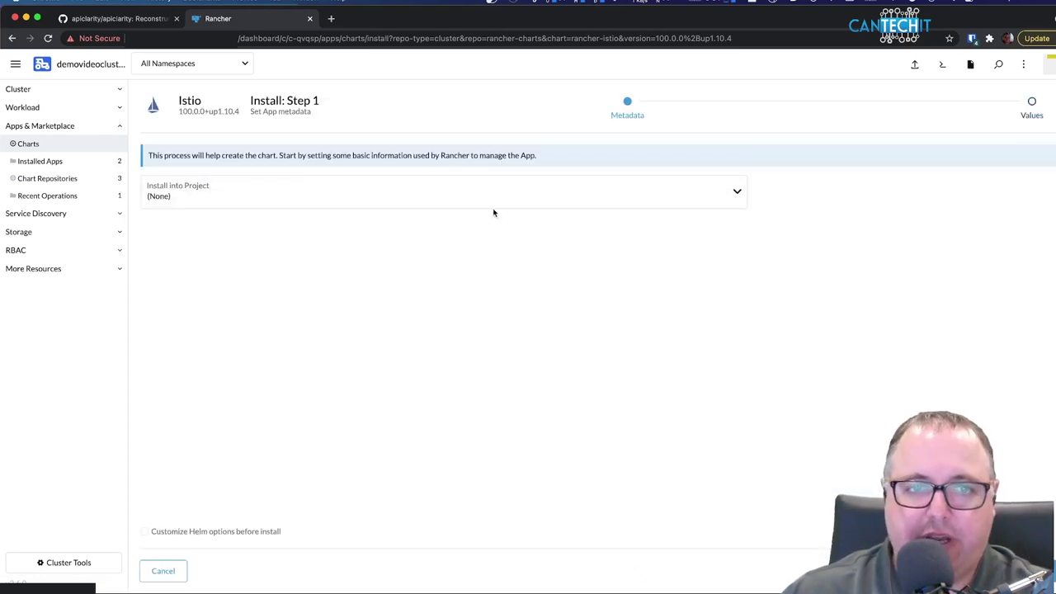
click(454, 204)
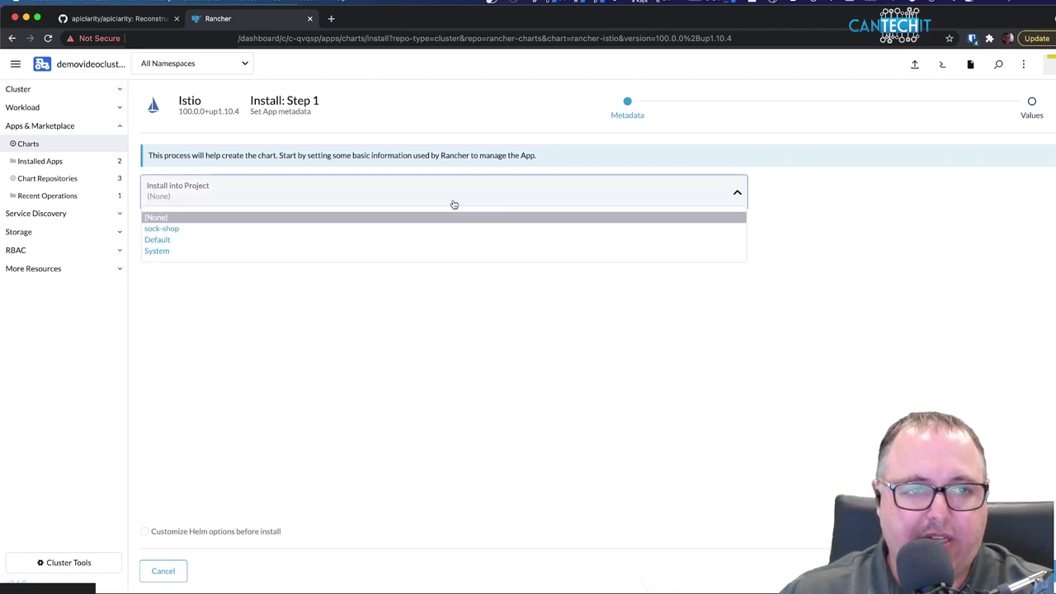
click(261, 231)
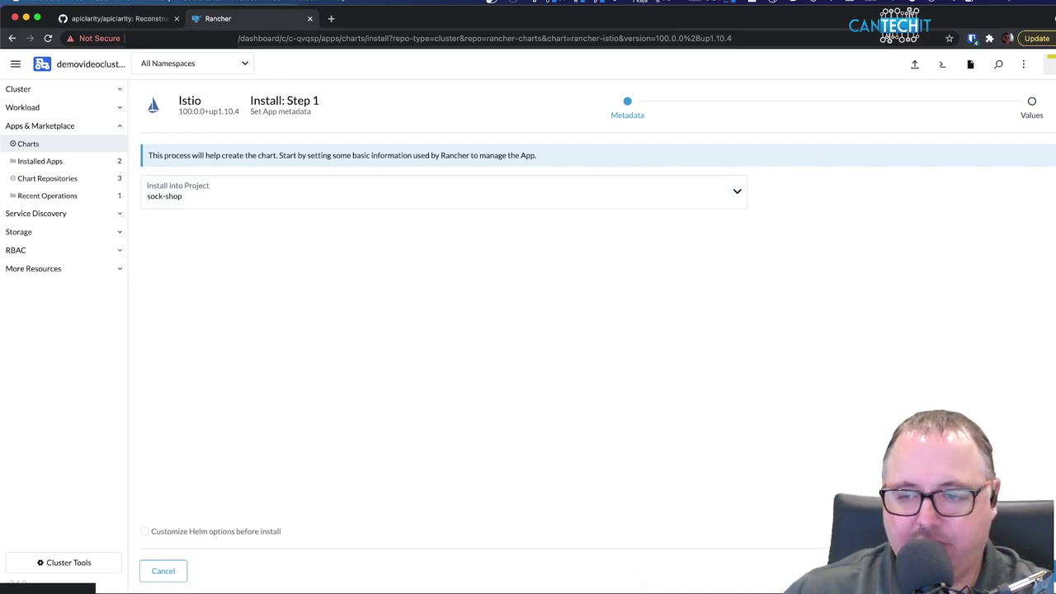
click(1010, 570)
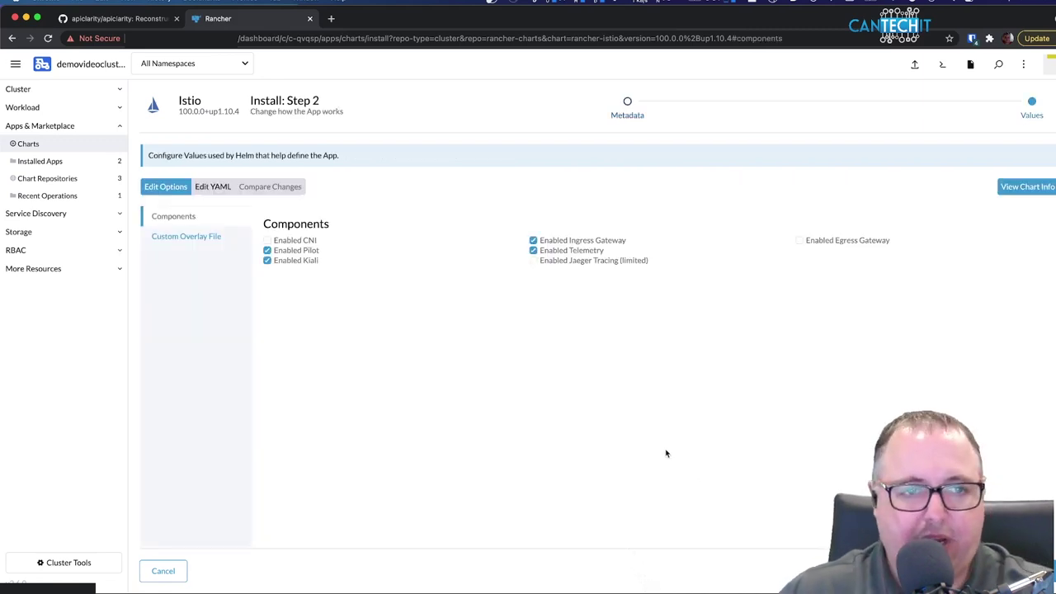
click(267, 262)
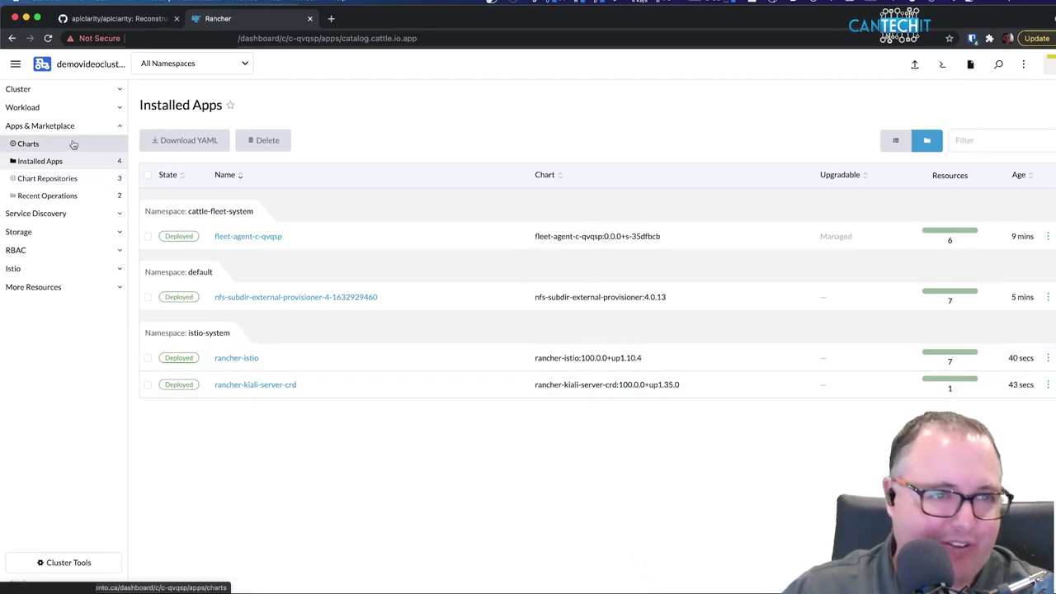
- Check the details and labels of the istio-system and sock-shop namespaces in the sock-shop project
click(23, 89)
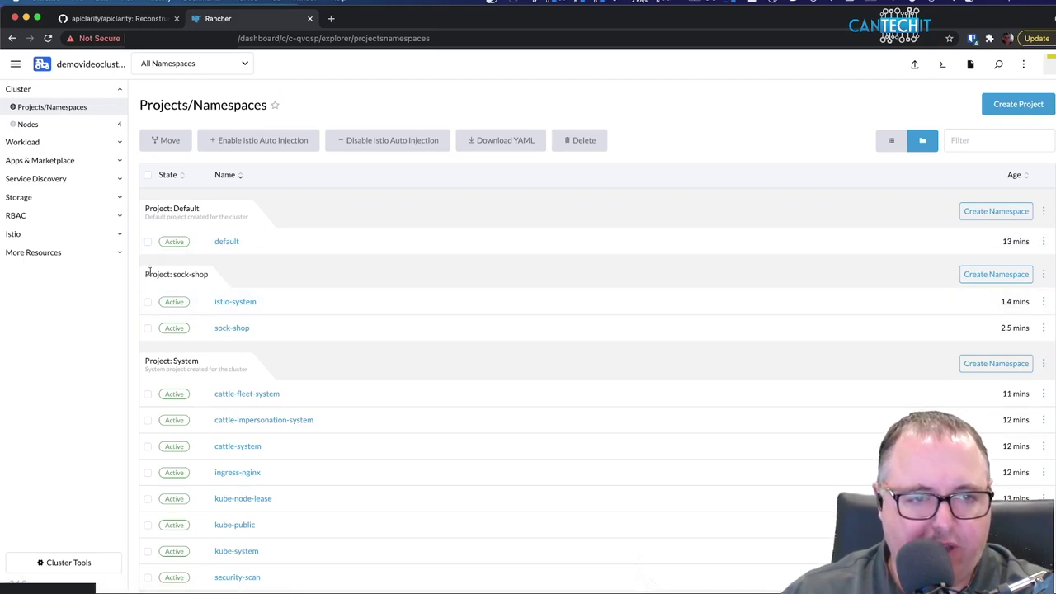
click(236, 302)
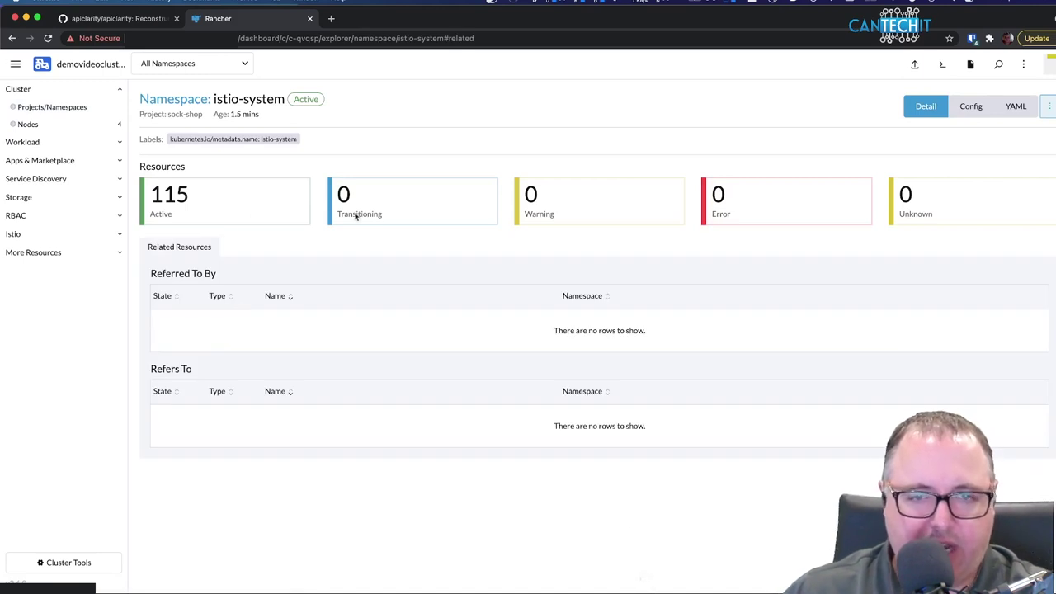
click(39, 110)
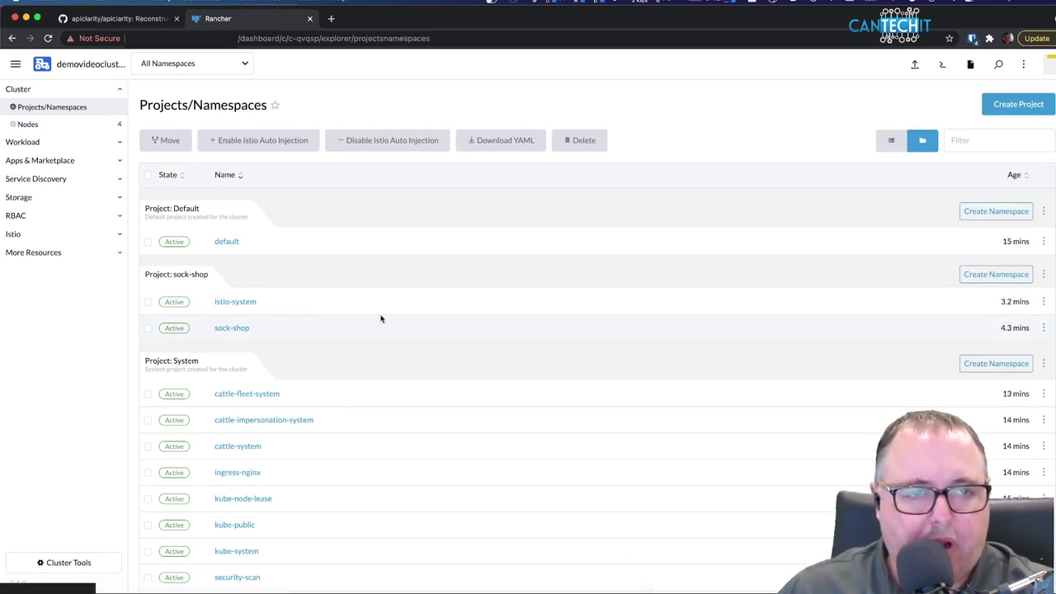
click(233, 329)
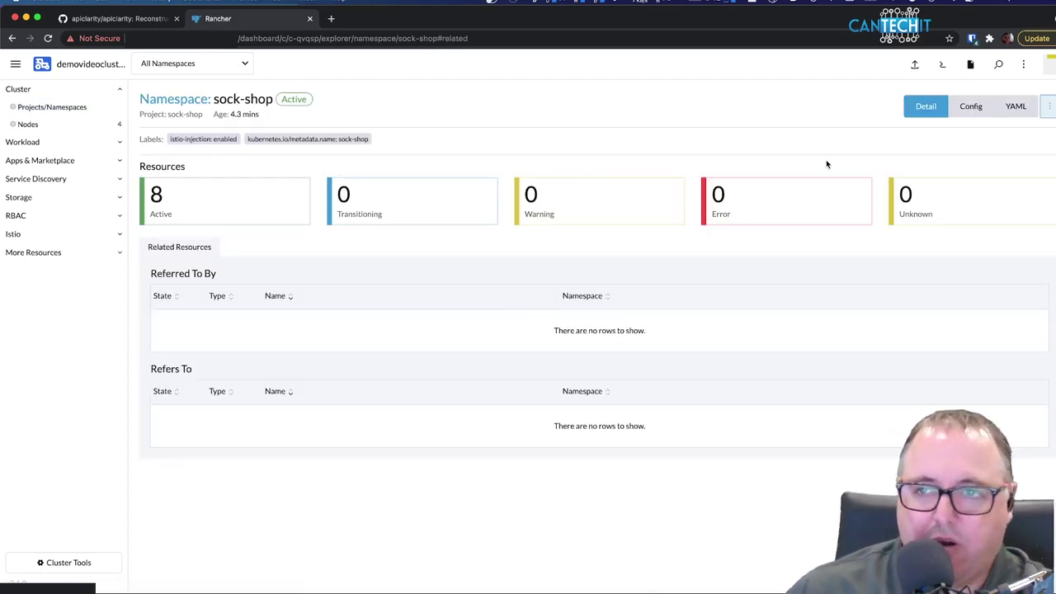
- Apply the demo manifest from the microservices-demo GitHub repository's master/deploy/kubernetes folder in the cluster's kubectl shell, and close the shell
click(943, 66)
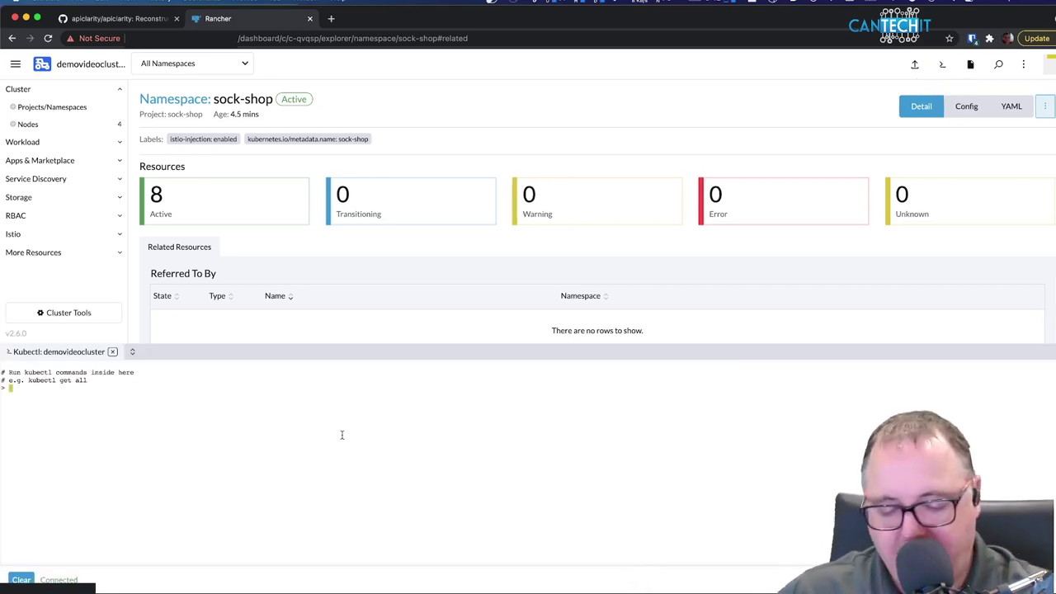
text(kubectl apply -f https://raw.githubusercontent.com/microservices-demo/microservices-demo/master/deploy/kubernetes/complete-demo.yaml)
key(Return)
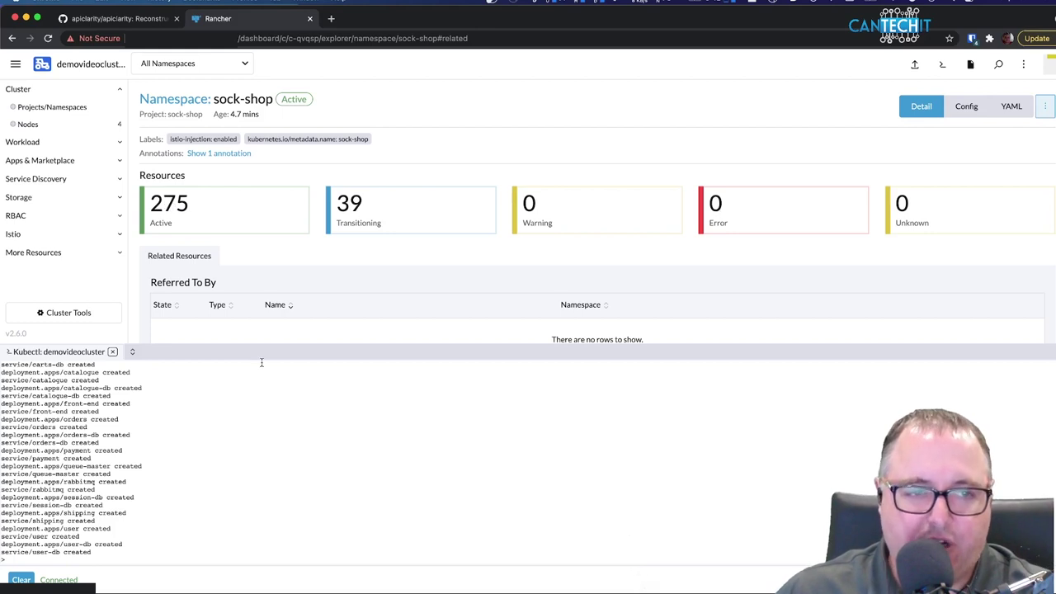
click(112, 354)
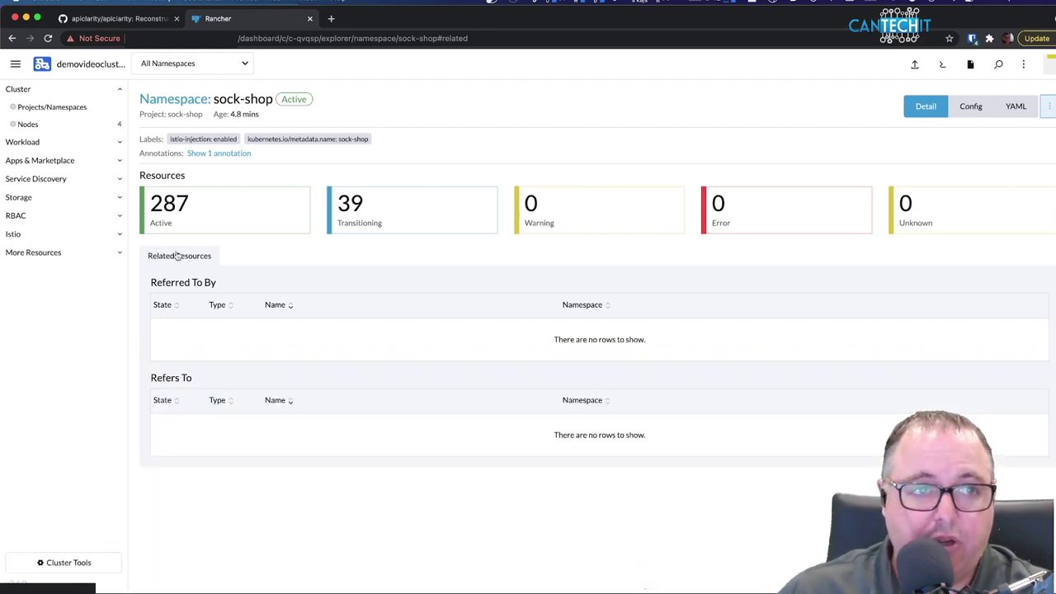
- Examine the state of the deployments in the sock-shop namespace among the cluster's workloads
click(32, 144)
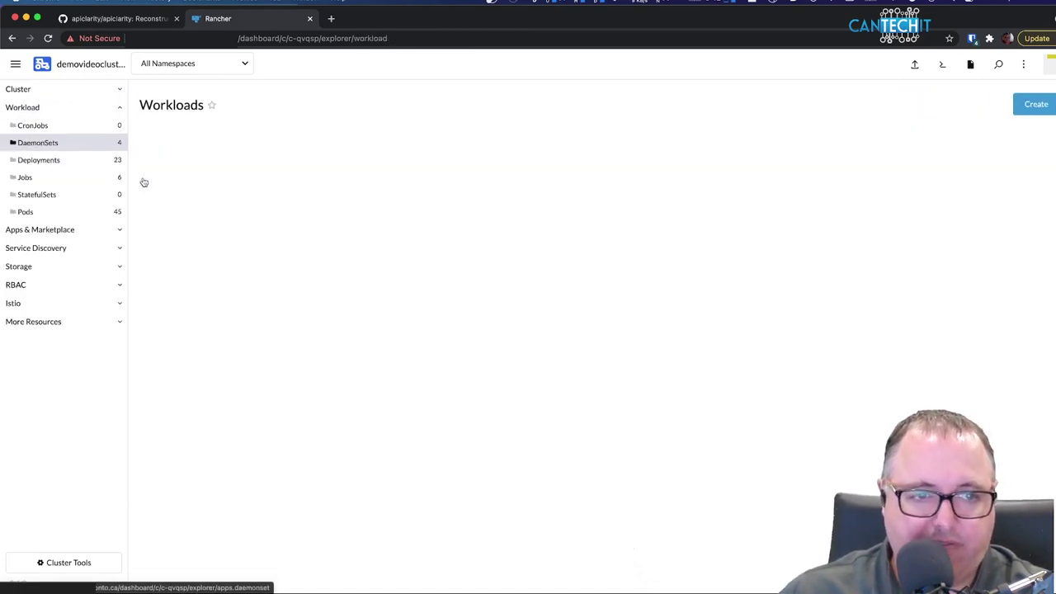
scroll(348, 345, down, 15)
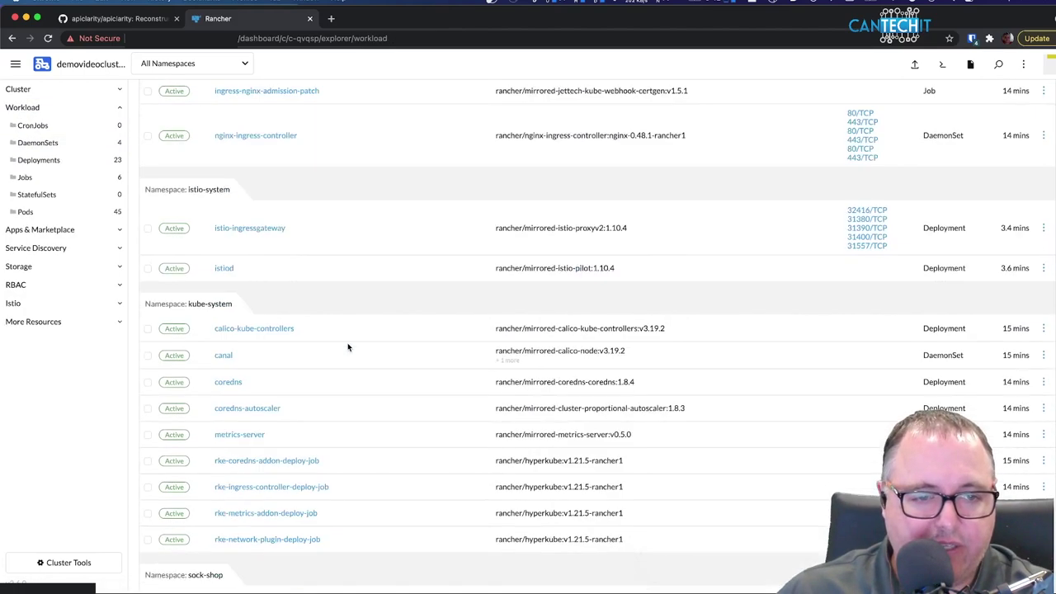
scroll(348, 346, up, 5)
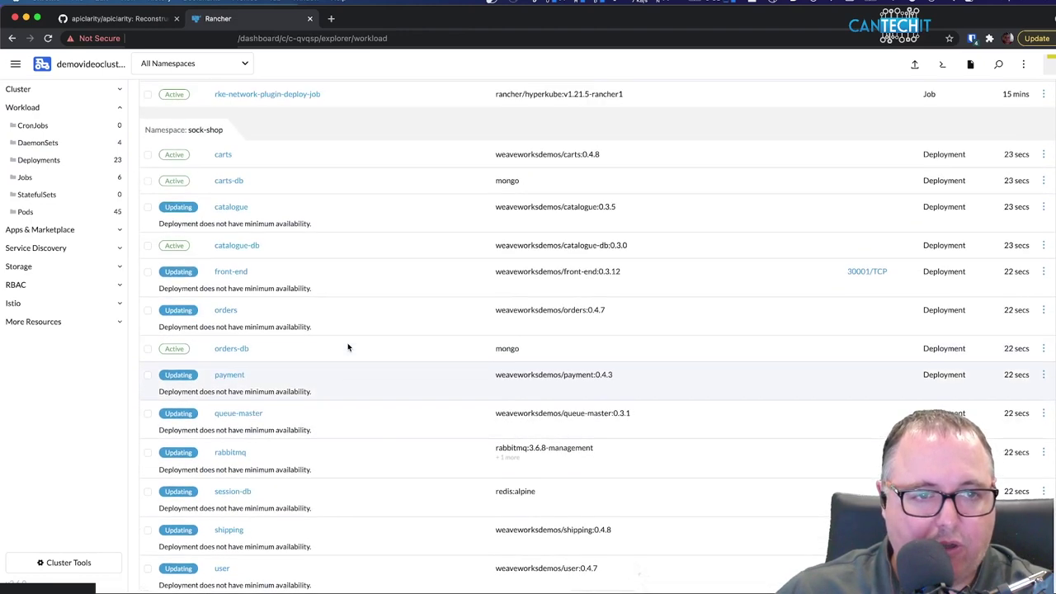
drag(144, 275, 229, 277)
click(304, 273)
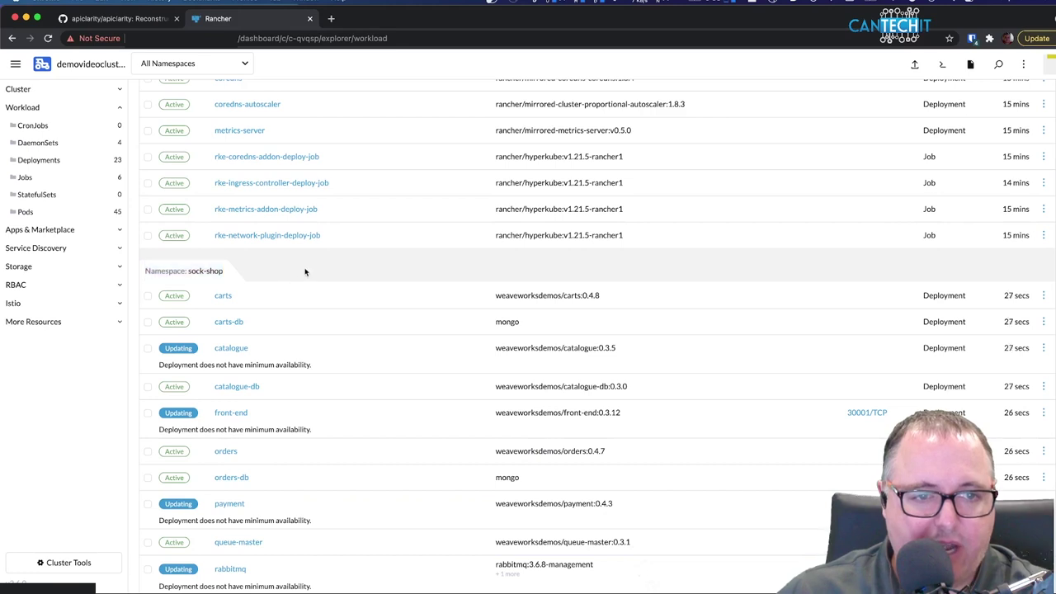
scroll(327, 364, down, 4)
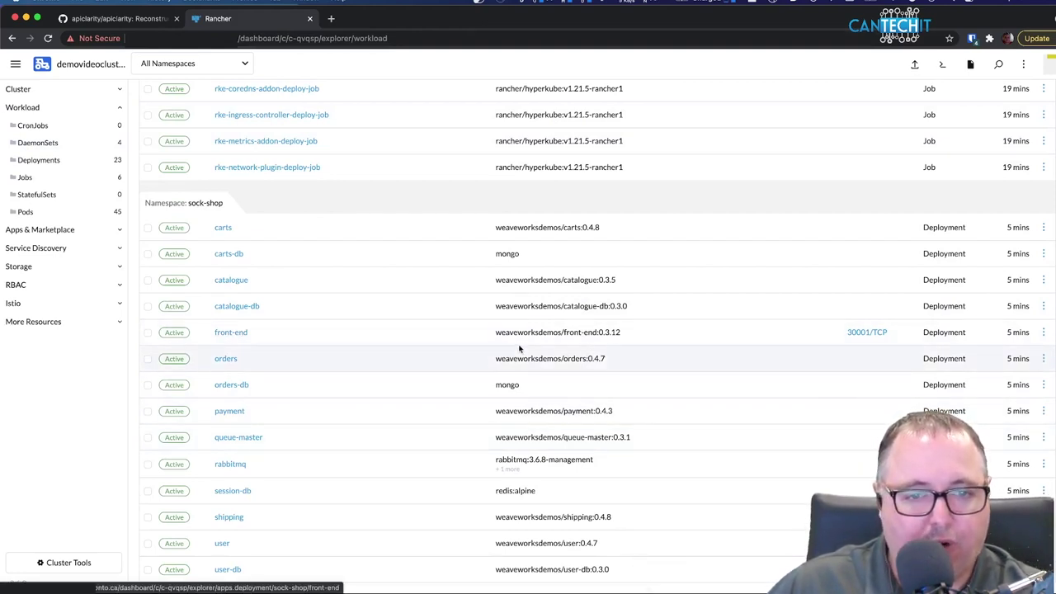
- Open the front-end deployment's 30001/TCP endpoint, view the Holy socks from the shop's catalogue, and add them to the cart
click(864, 332)
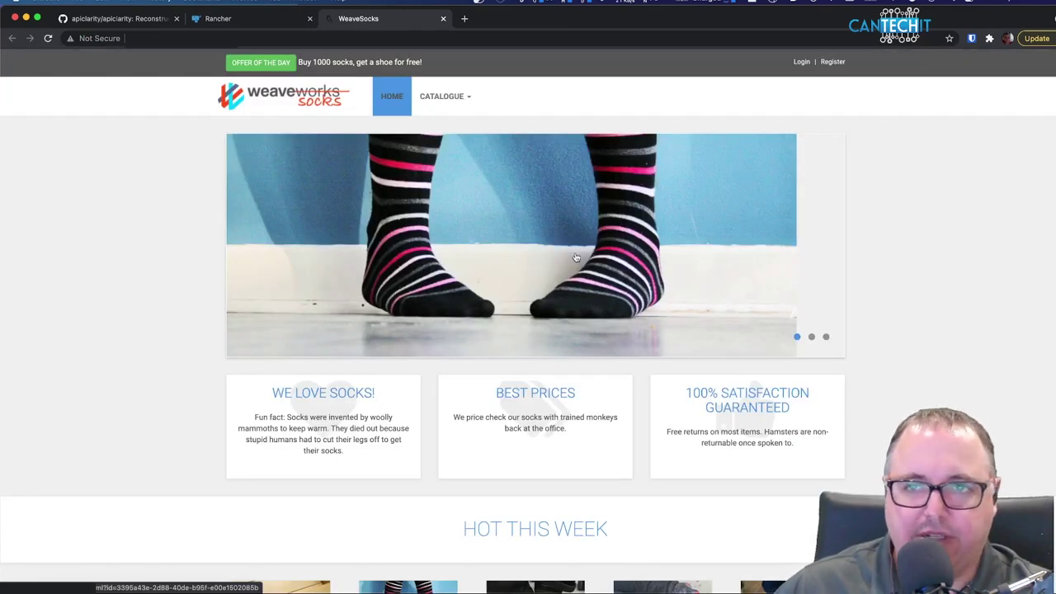
click(443, 99)
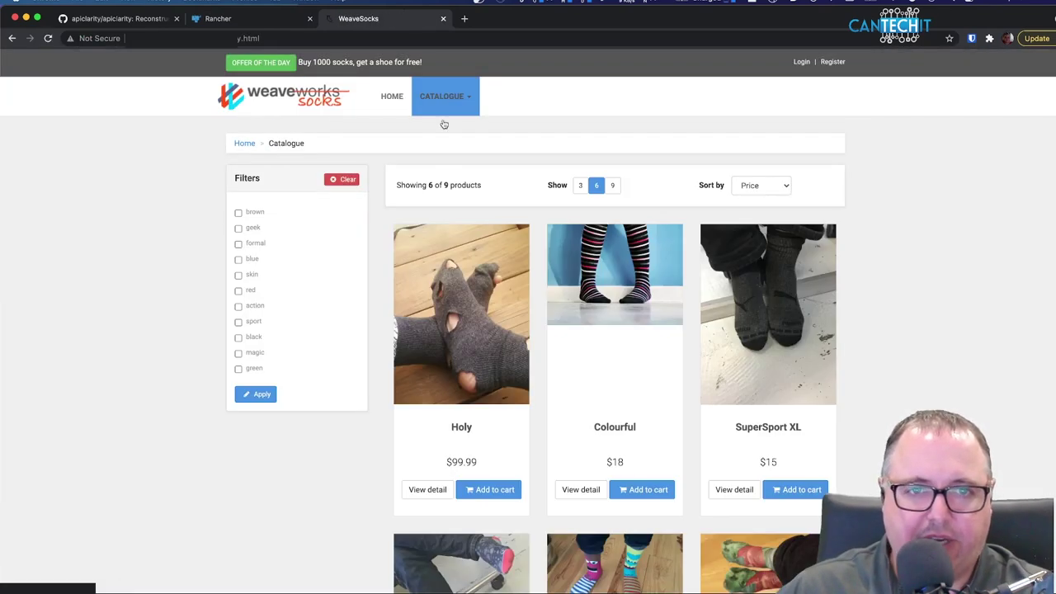
click(430, 492)
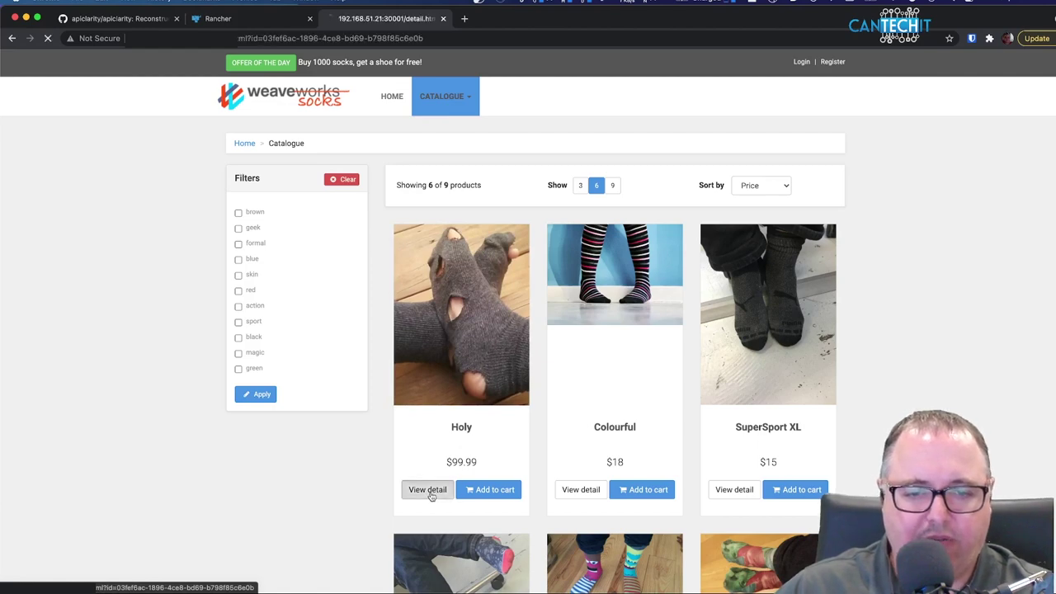
click(646, 302)
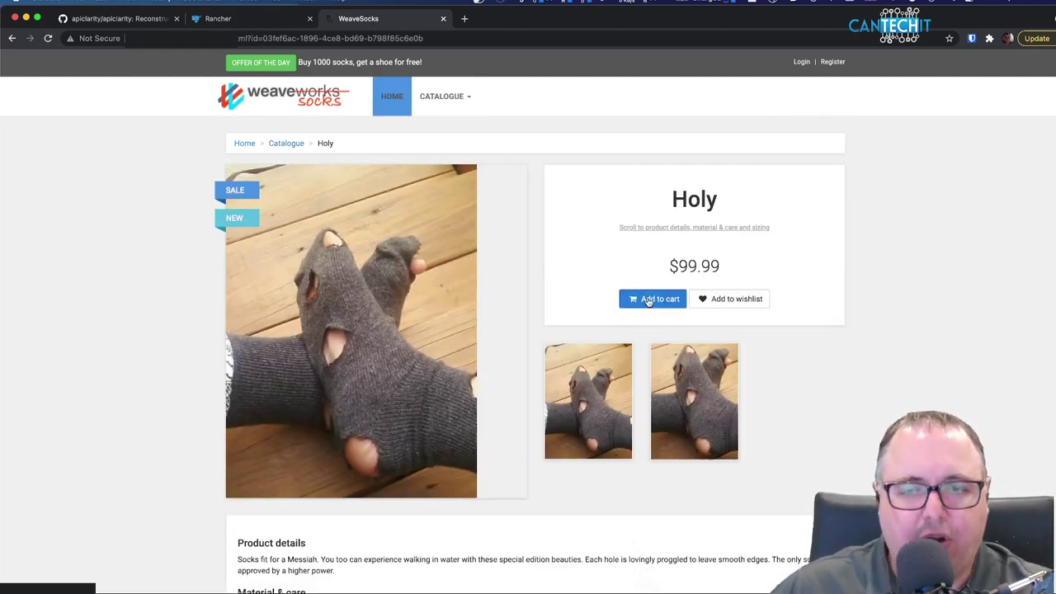
click(660, 304)
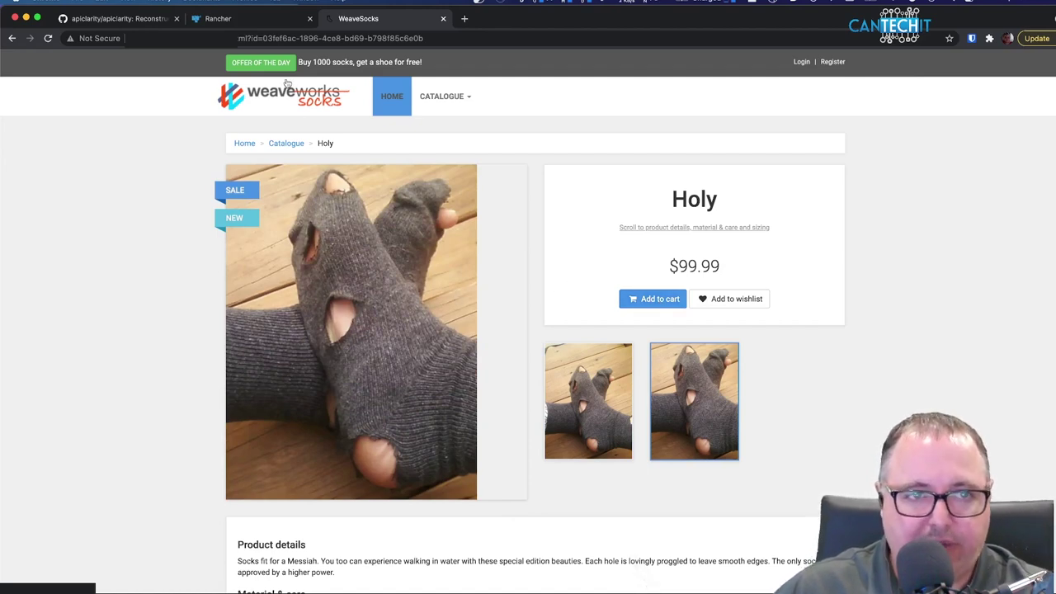
- Return to Rancher and download the cluster's KubeConfig file
click(236, 20)
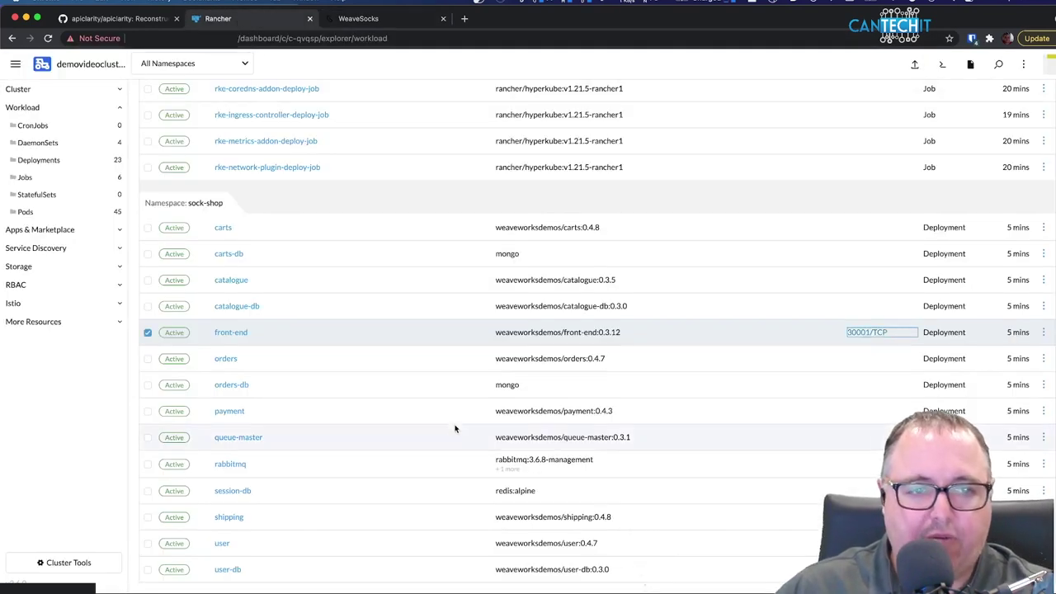
scroll(377, 404, up, 10)
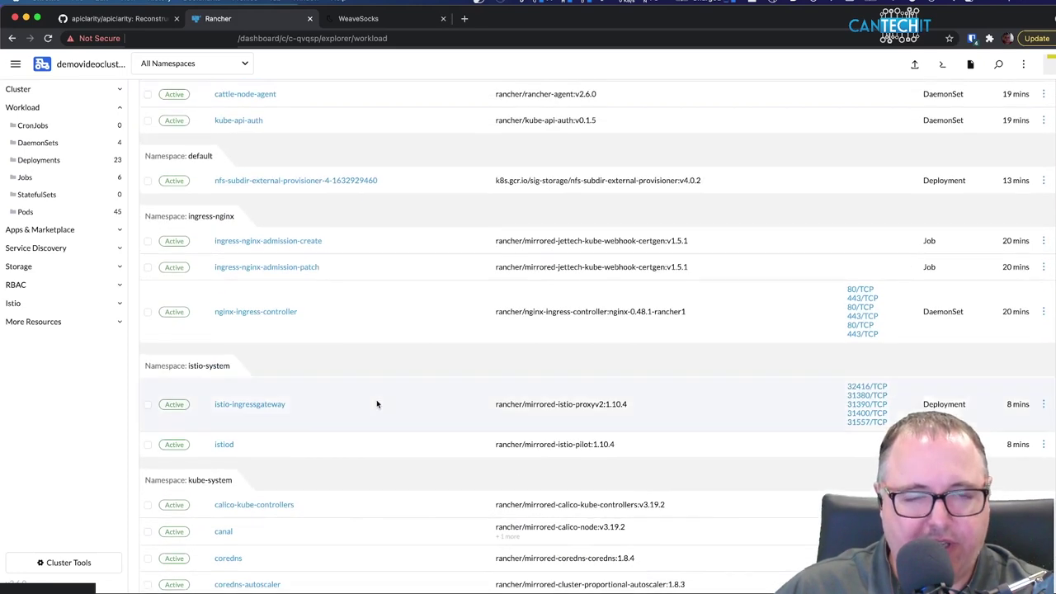
scroll(377, 404, up, 5)
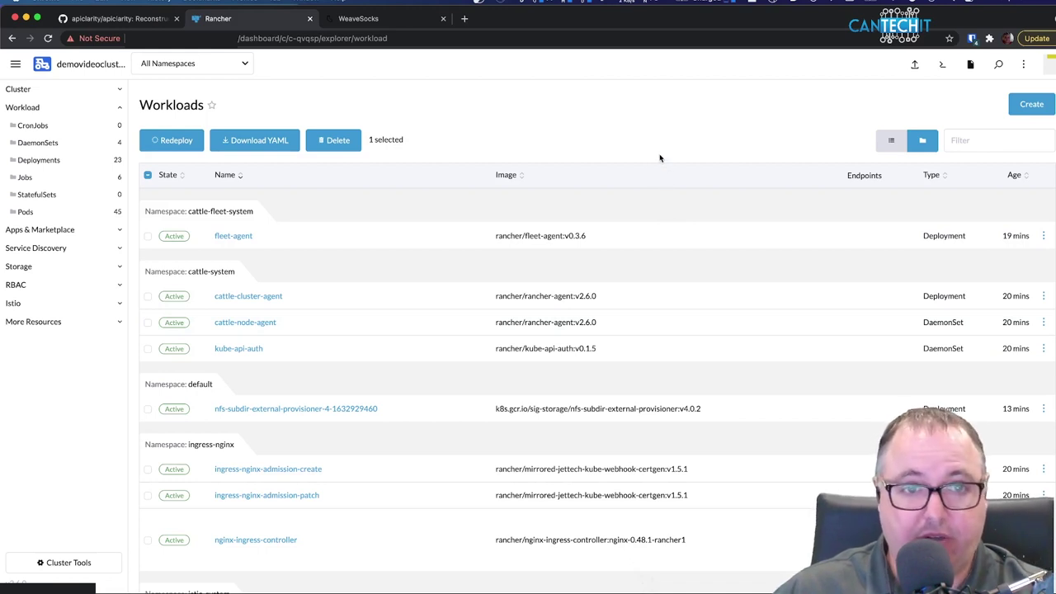
click(972, 70)
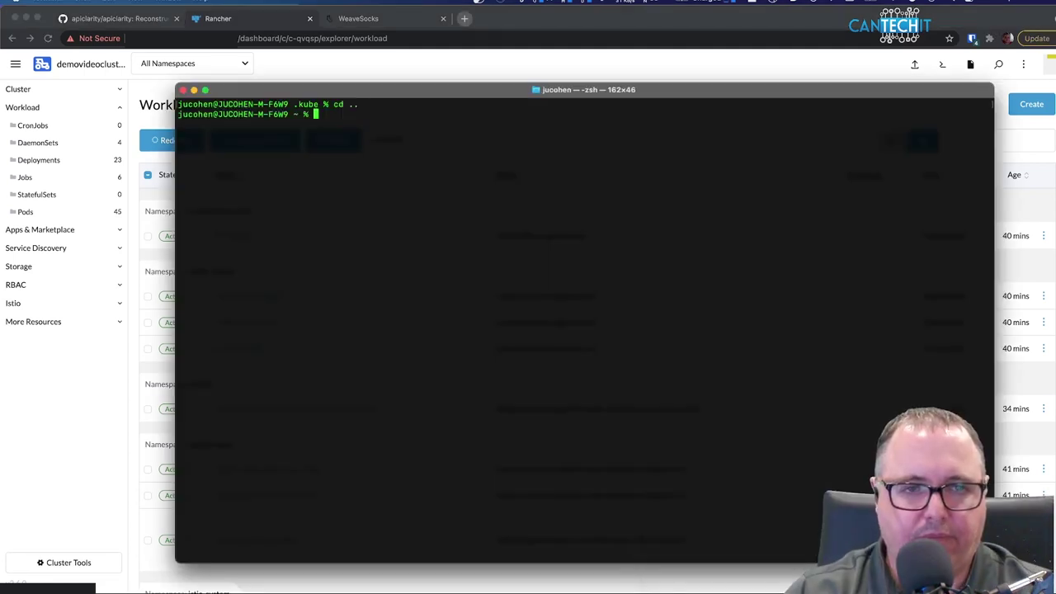
- Switch to the terminal, clear its output, and change to the .kube directory
key(ctrl+l)
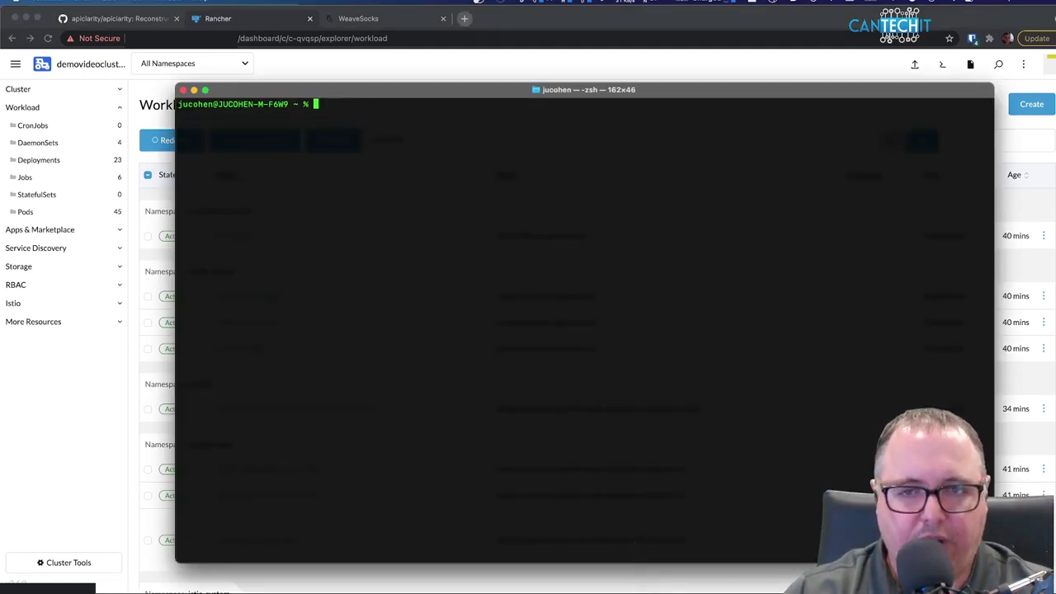
text(cd .)
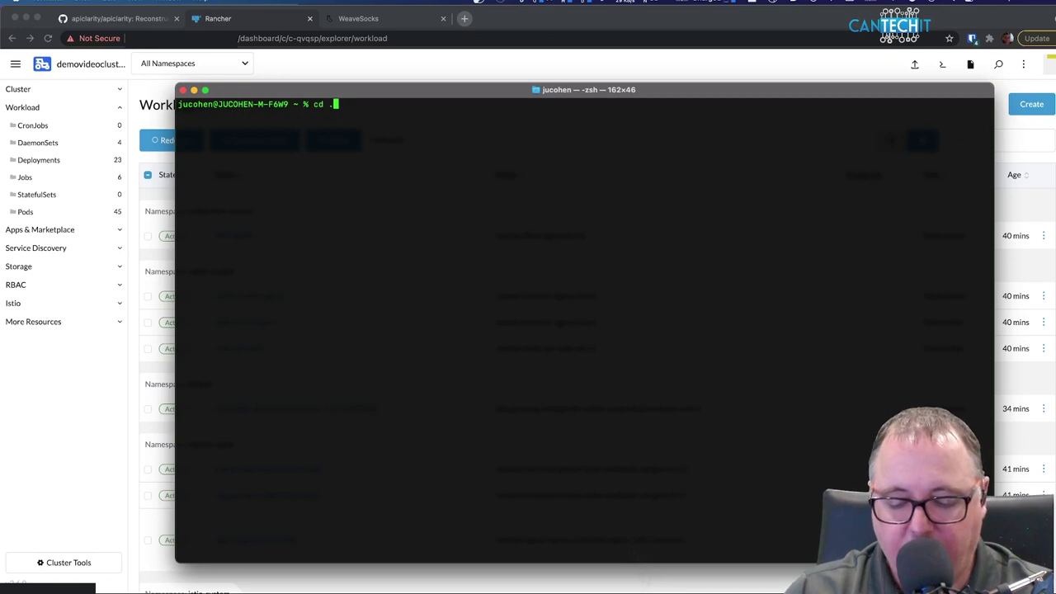
text(kube)
key(Return)
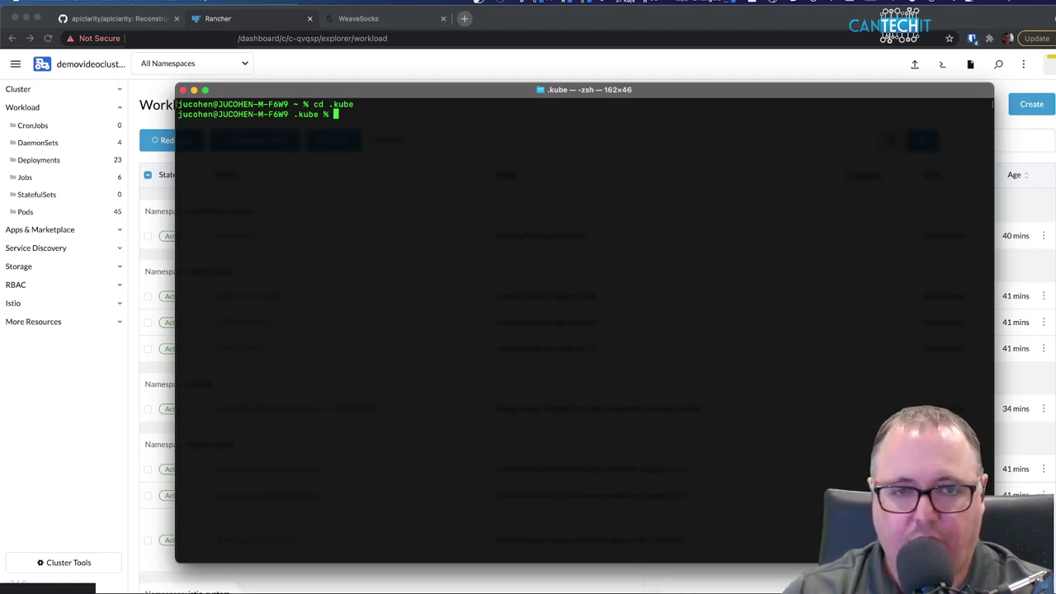
- Copy ~/Downloads/demovideocluster.yaml into the .kube directory as config
text(cp ~)
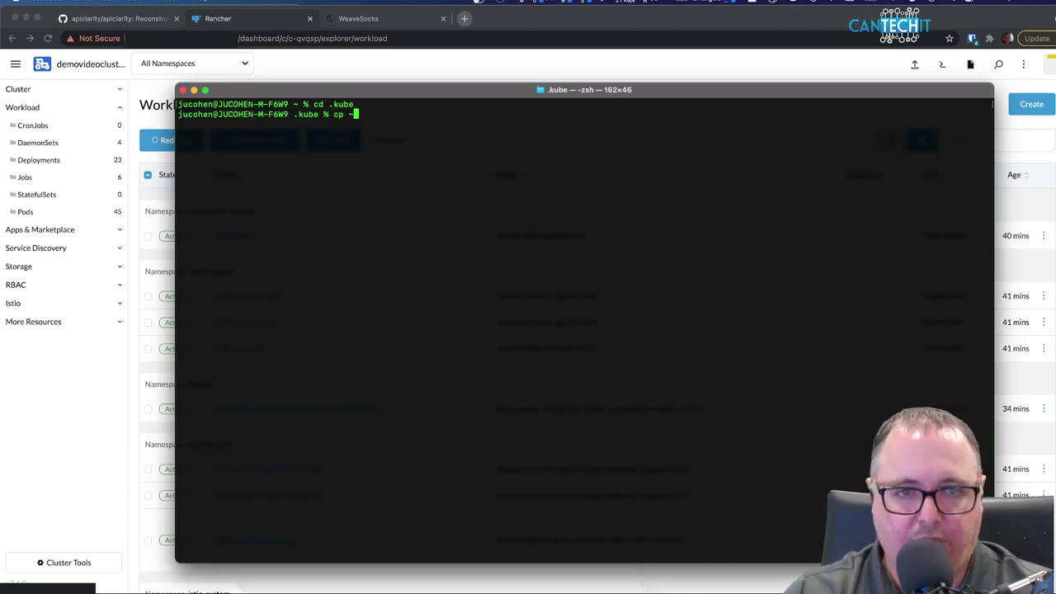
text(/Downlo)
key(Tab)
text(demo)
key(Tab)
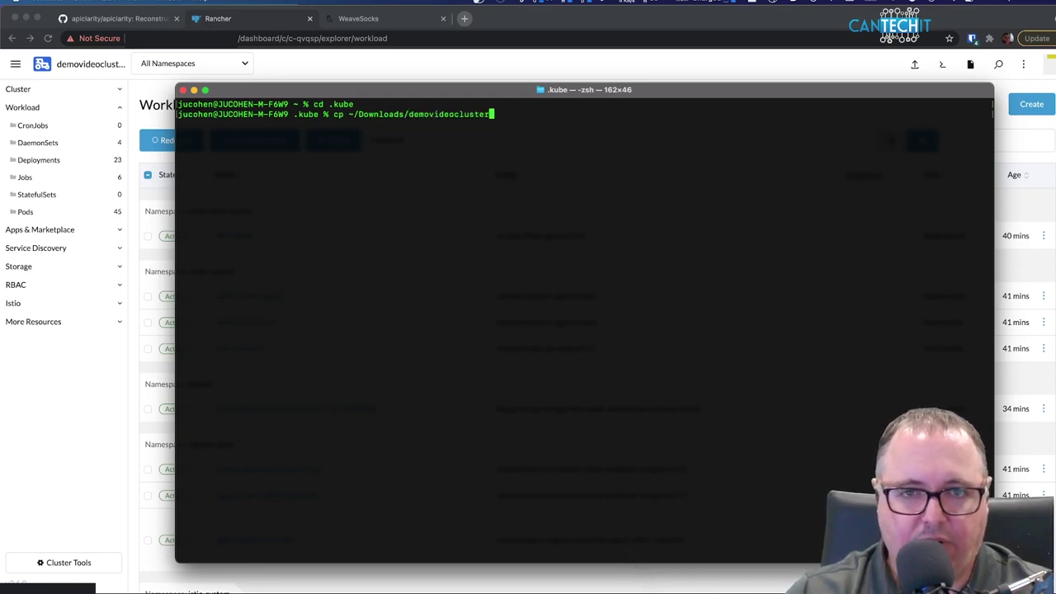
key(Tab)
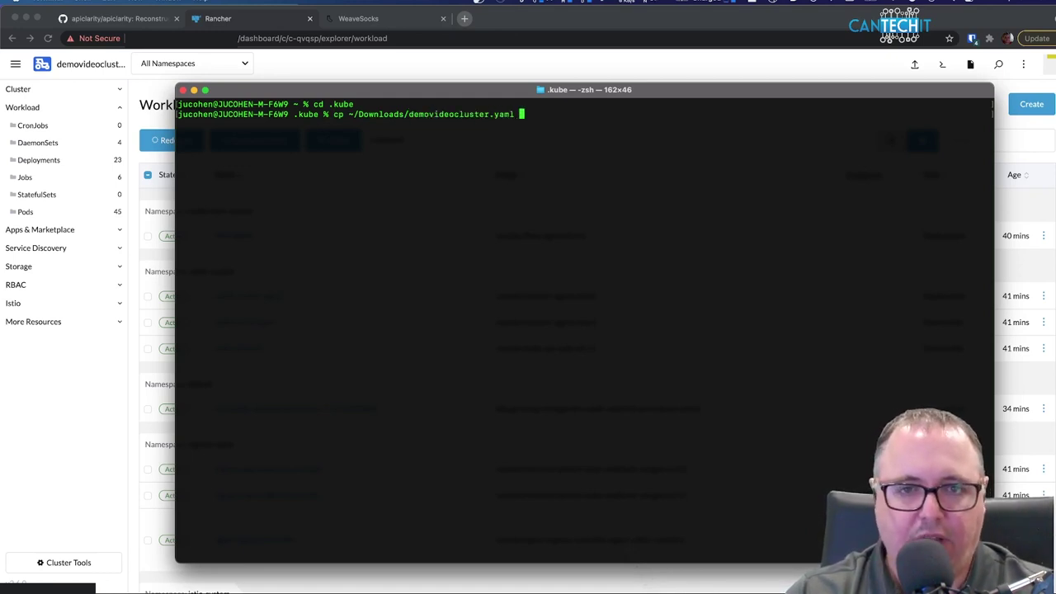
text(config)
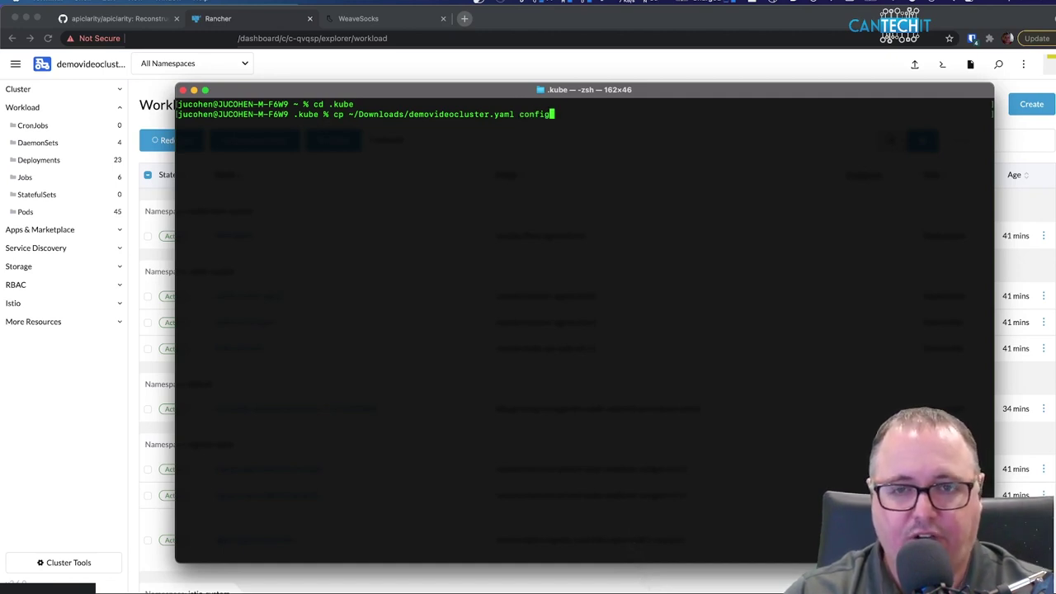
key(Return)
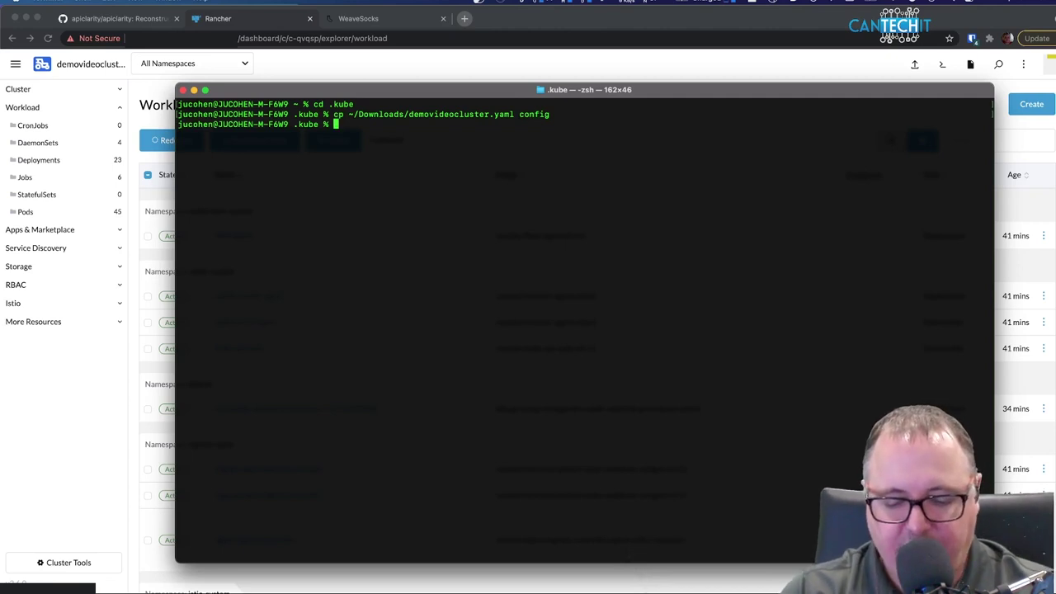
- List the pods of all namespaces with kubectl to check access to the cluster
text(kube)
text(ctl g)
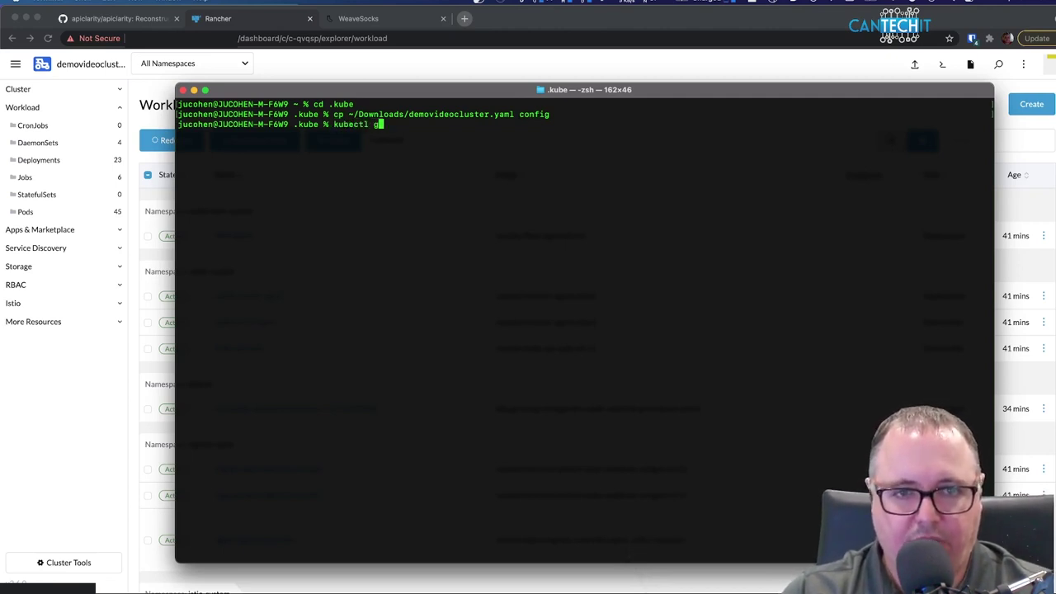
text(et pods -A)
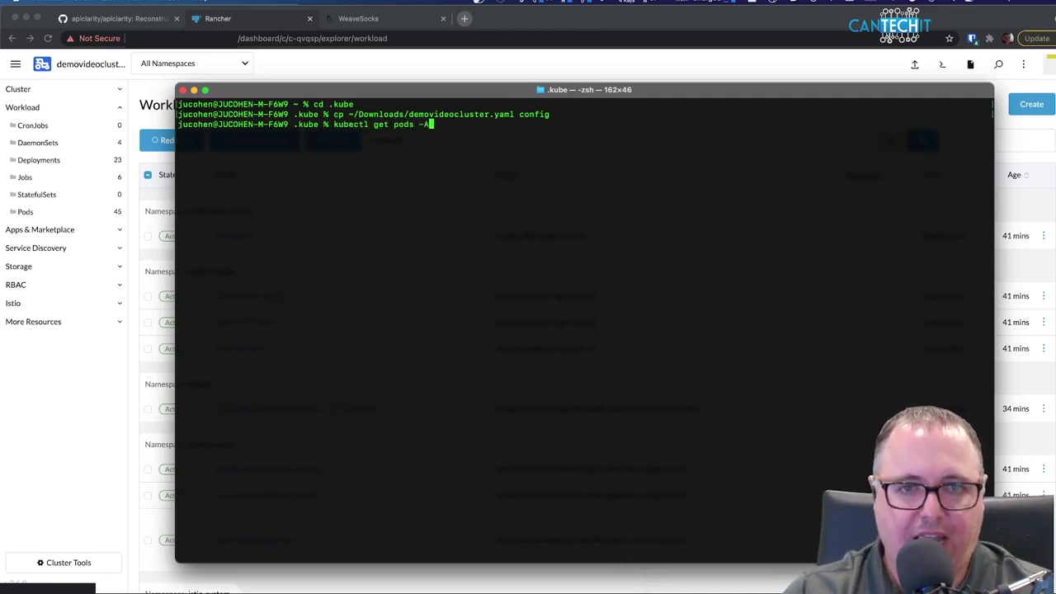
key(Return)
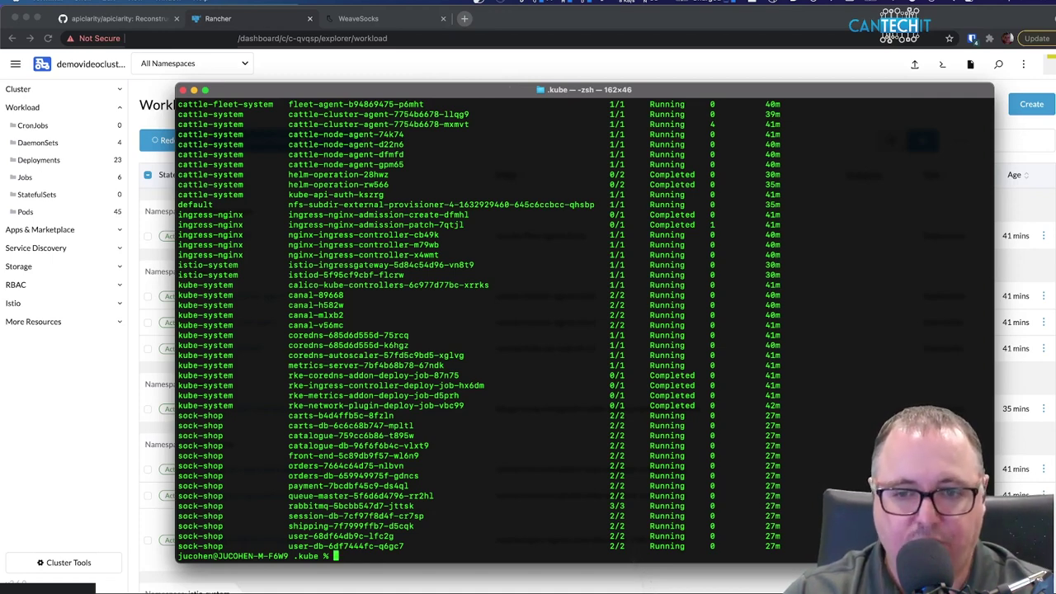
key(ctrl+l)
text(cd)
key(Return)
key(ctrl+l)
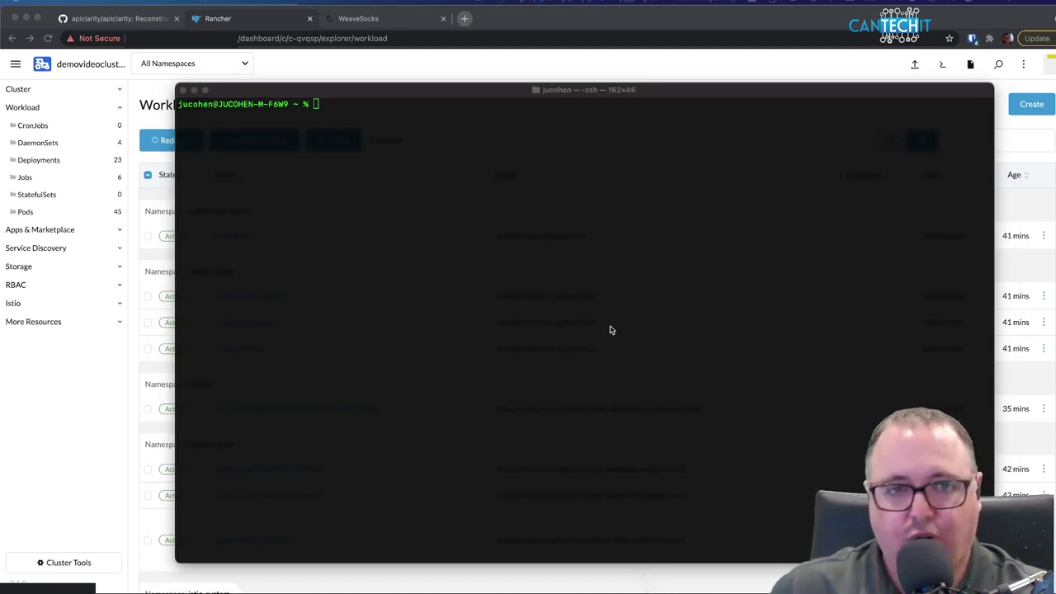
click(567, 310)
text(git clone https://github.com/apiclarity/apiclarity)
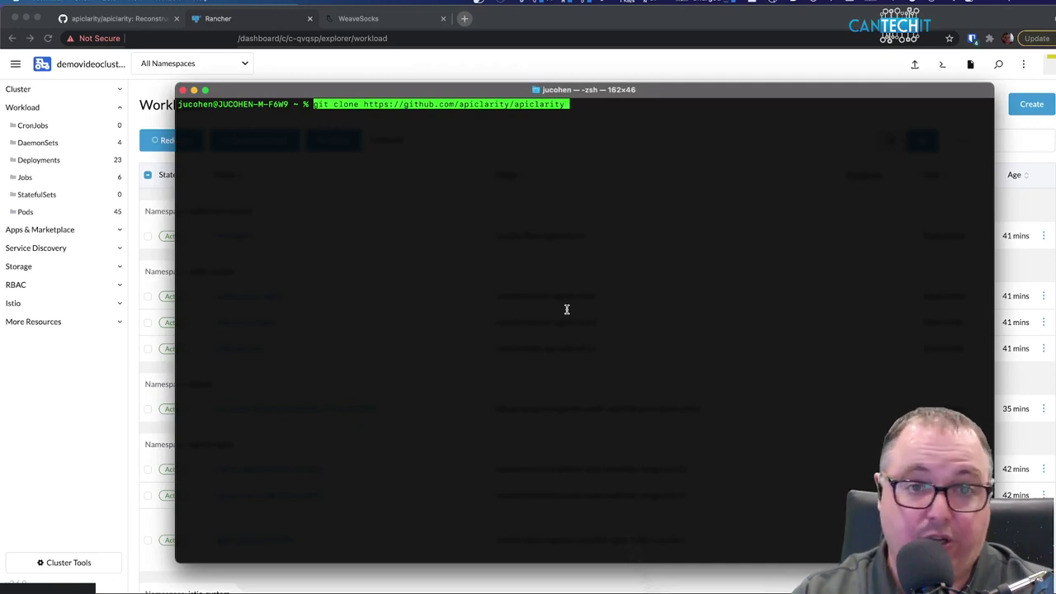
key(Return)
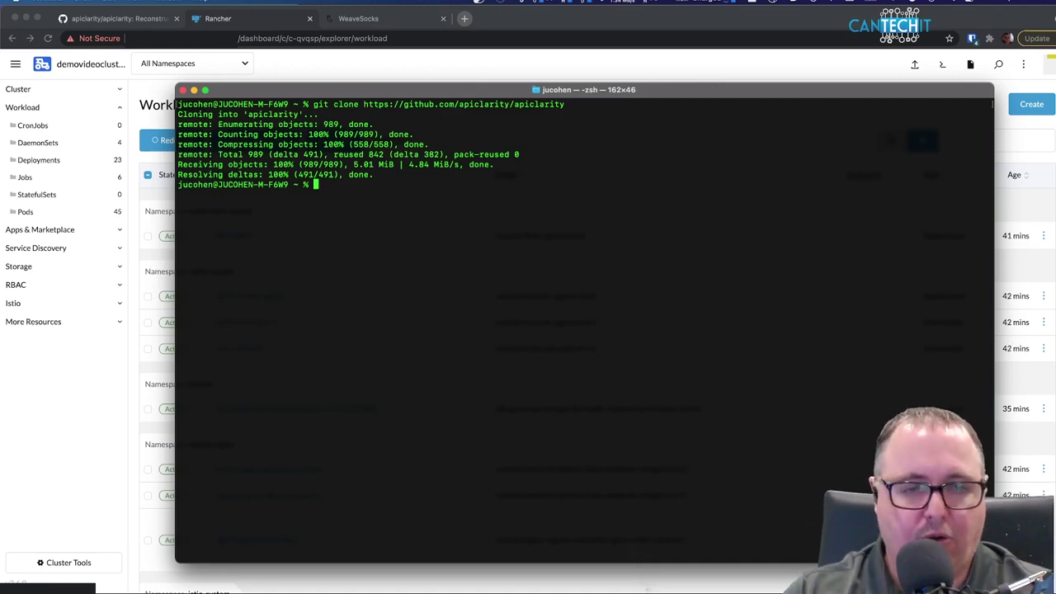
- Change into the cloned apiclarity directory and list its contents
text(cd api)
key(Tab)
key(Return)
text(ls)
key(Return)
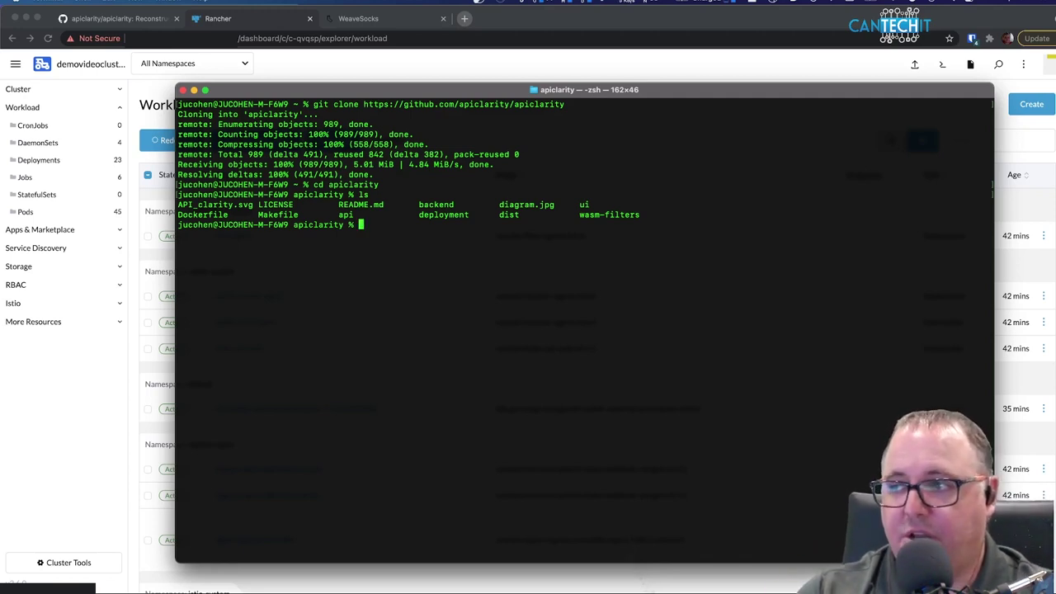
key(Return)
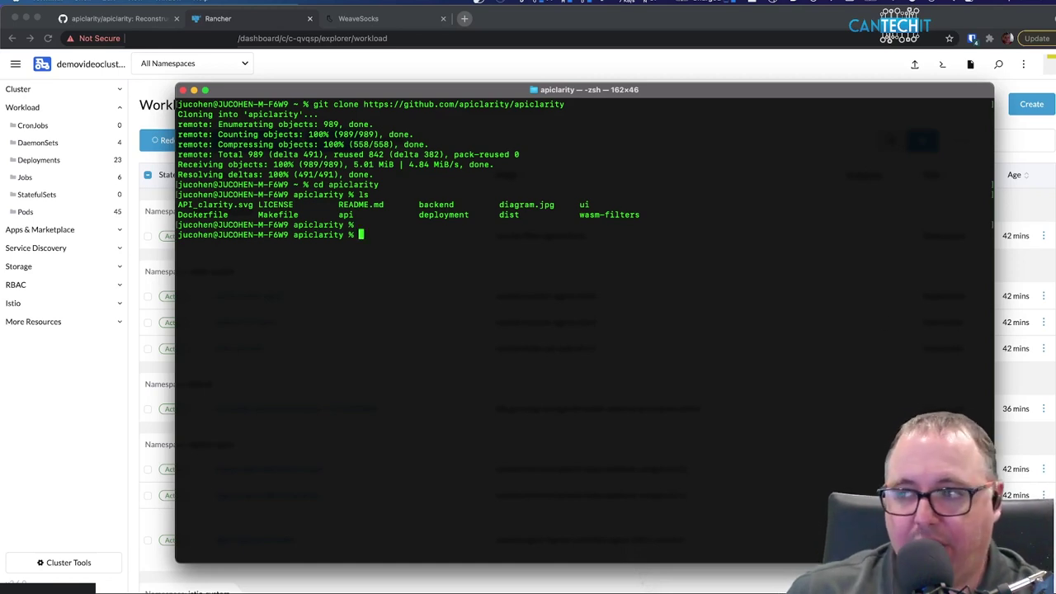
- Apply the manifest deployment/apiclarity.yaml to the cluster with kubectl
key(super+Tab)
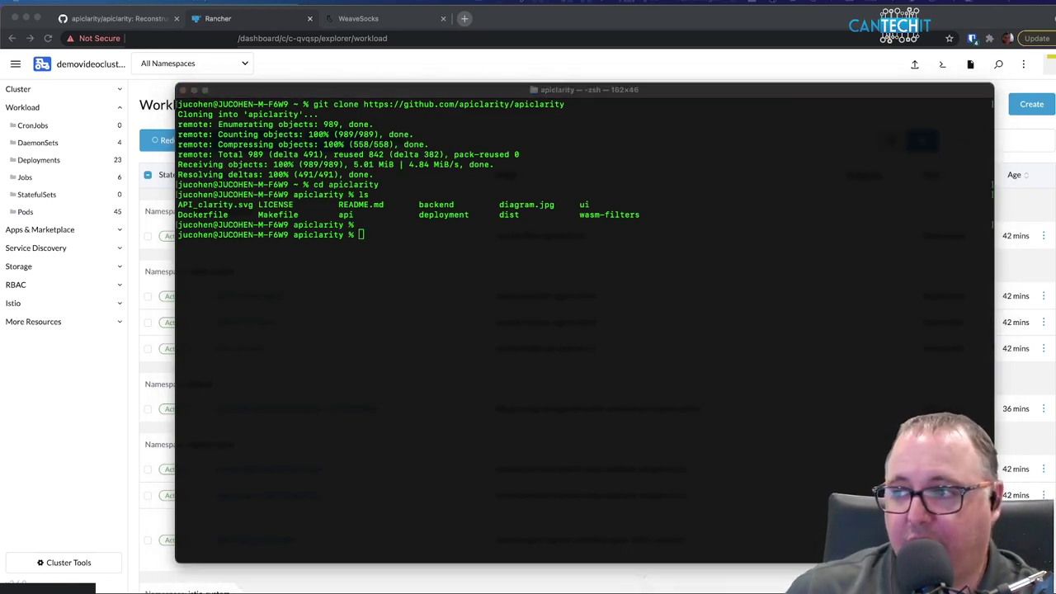
click(669, 441)
text(kubectl apply -f deployment/apiclarity.yaml)
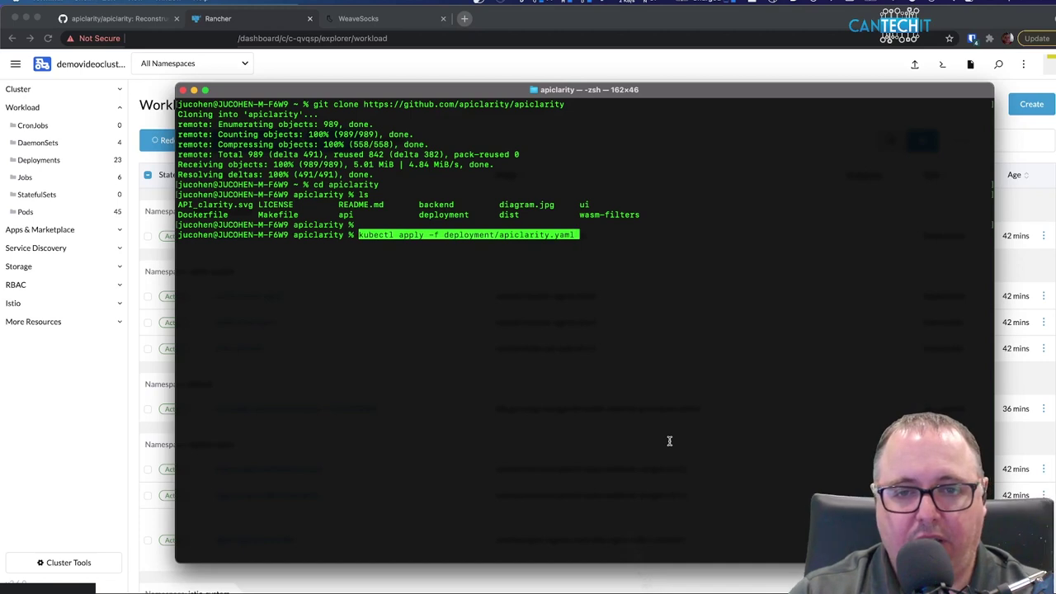
key(Return)
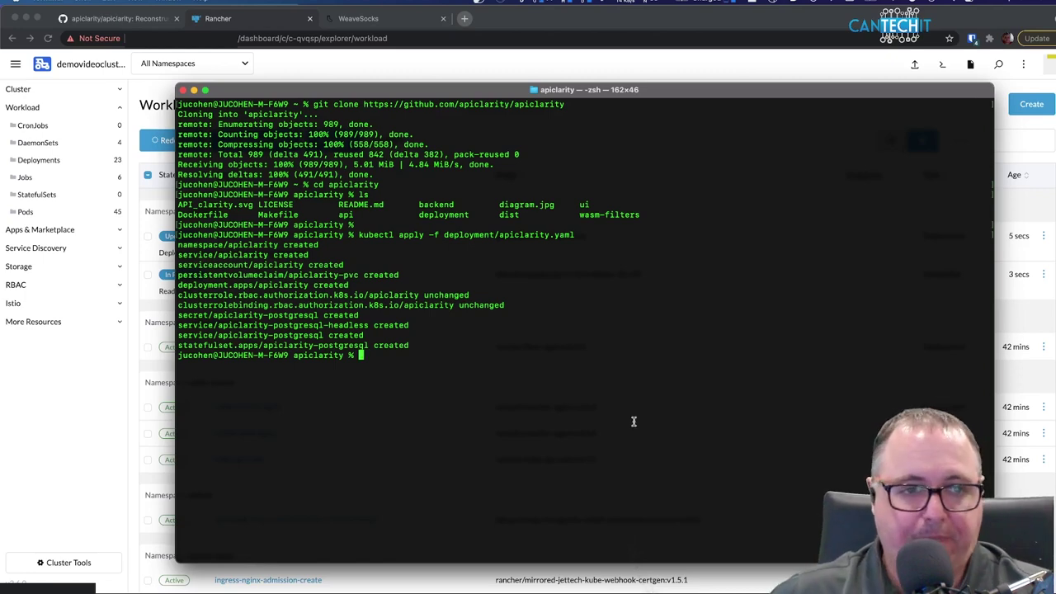
- Switch to Rancher and check the cluster's persistent volumes and the workloads in the apiclarity namespace
key(super+Tab)
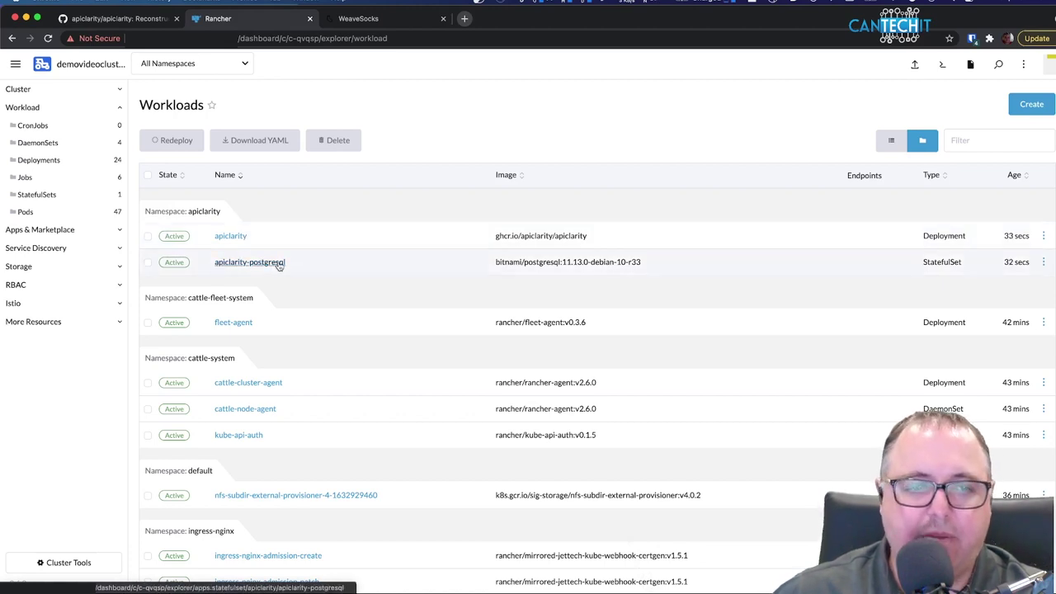
click(87, 267)
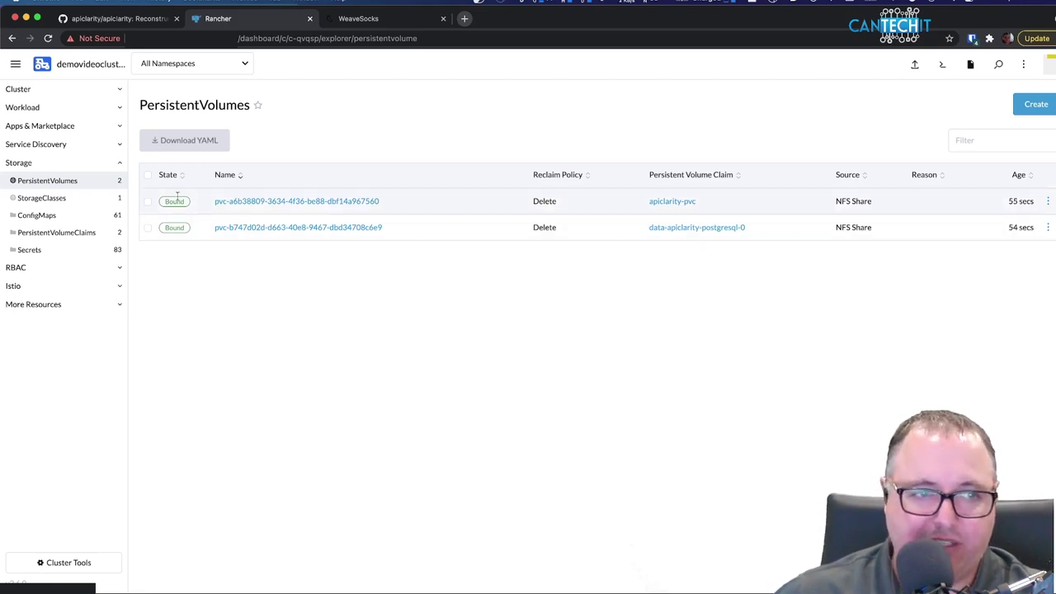
click(25, 107)
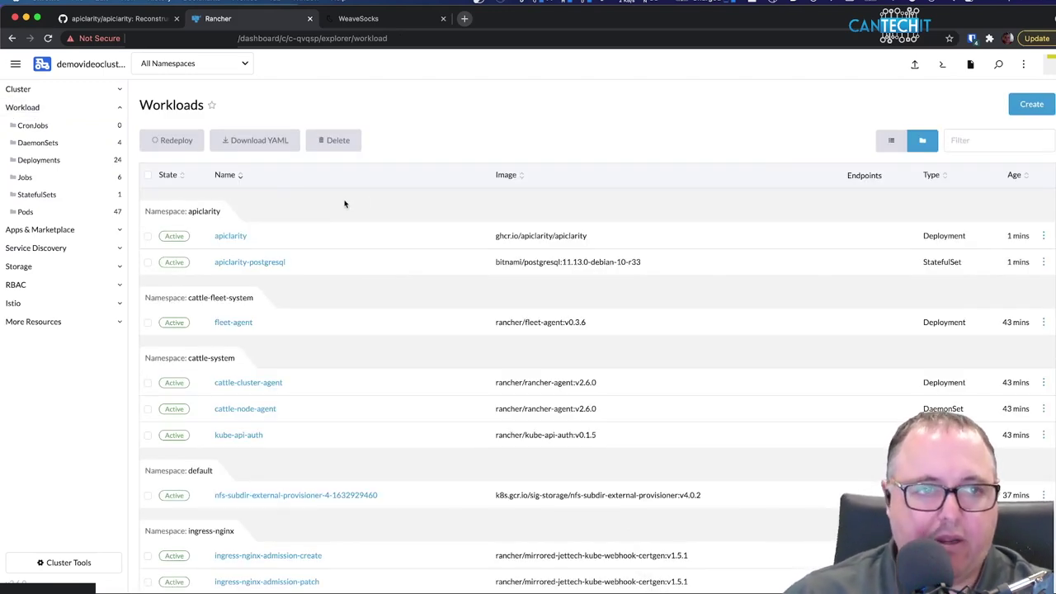
- In the cluster's Projects/Namespaces, move the apiclarity namespace into the sock-shop project
click(19, 89)
click(50, 107)
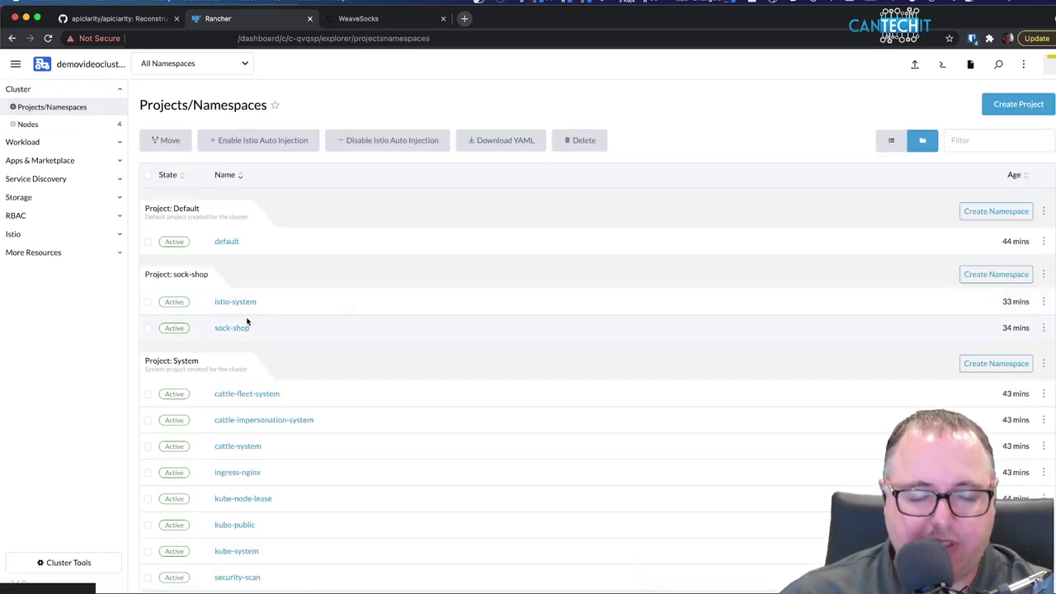
drag(145, 275, 211, 276)
click(282, 282)
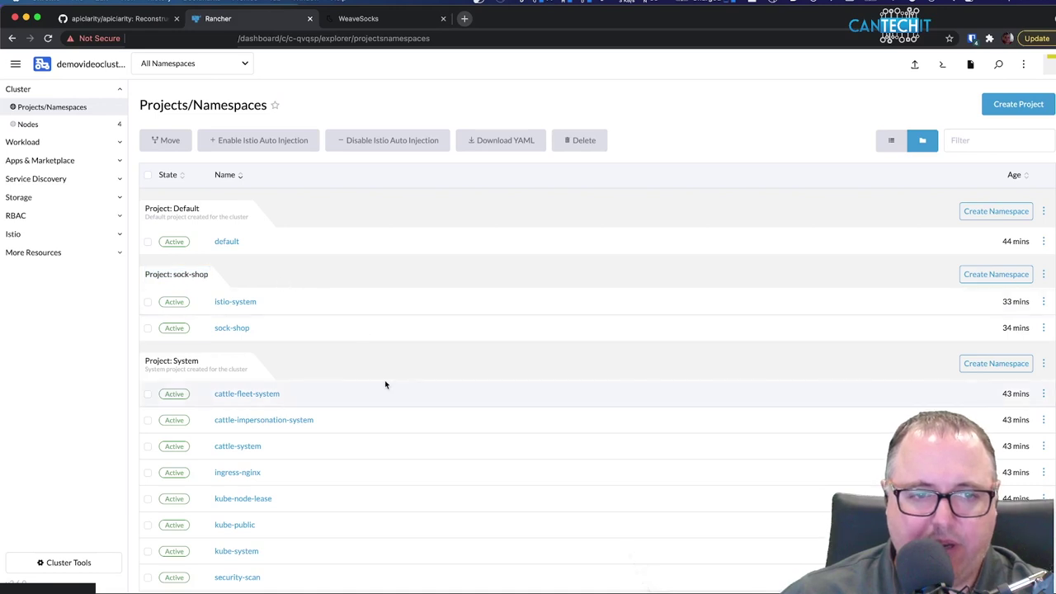
scroll(384, 382, down, 2)
drag(146, 517, 192, 517)
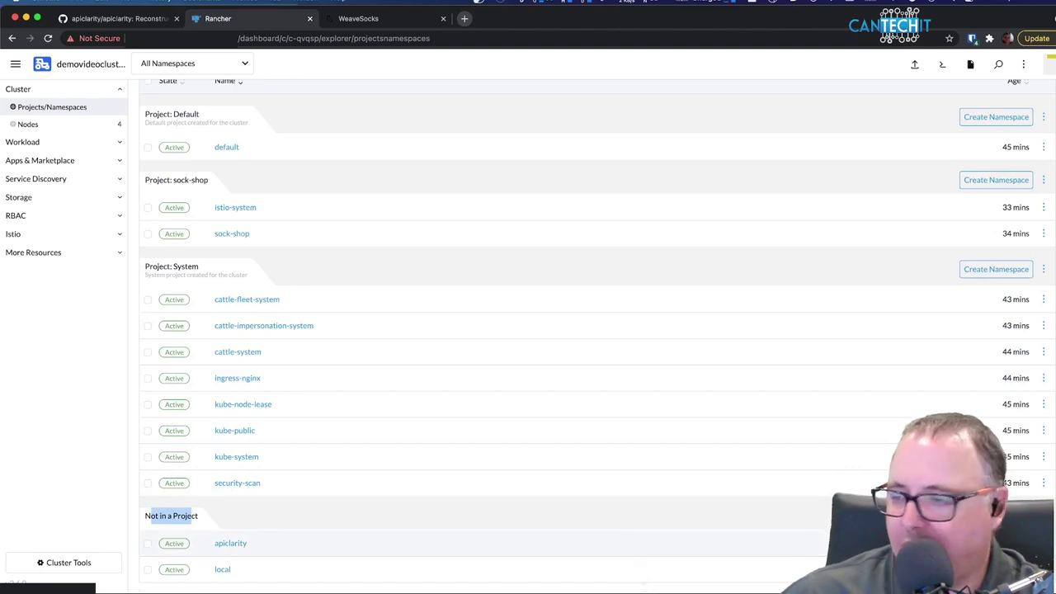
click(1044, 543)
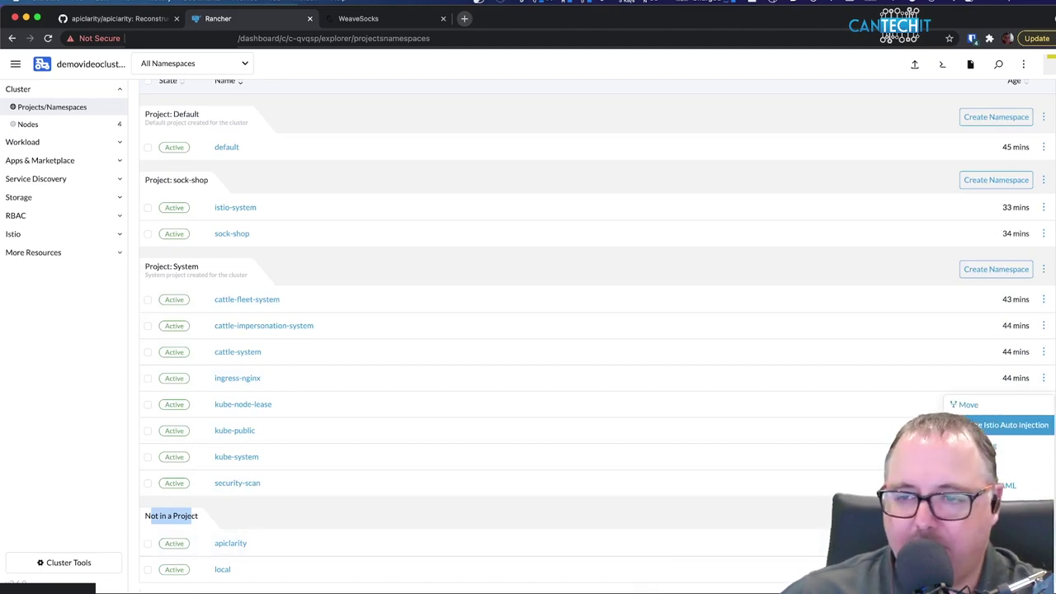
click(971, 408)
click(487, 328)
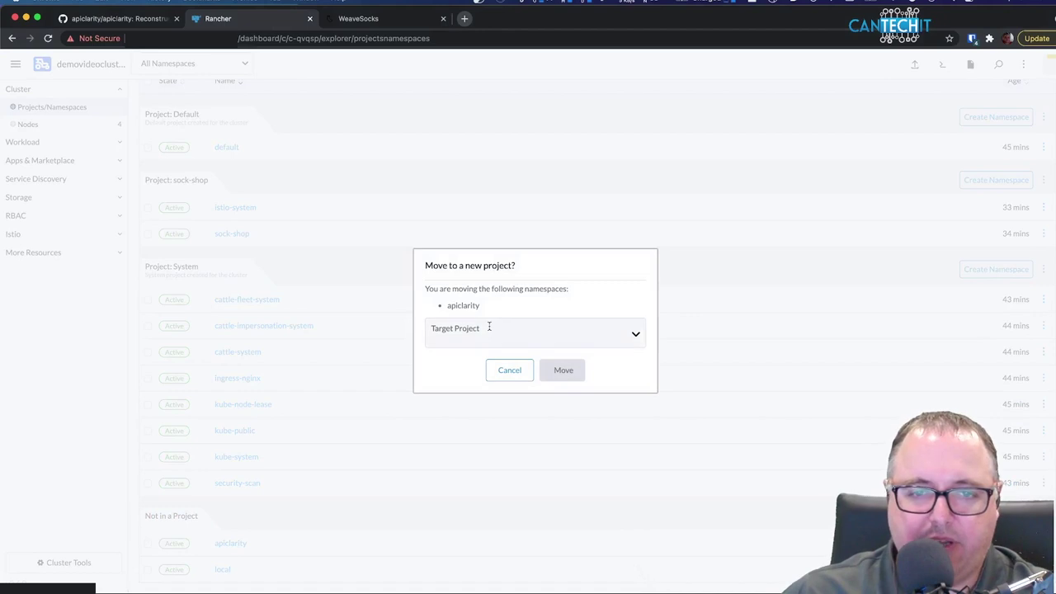
click(457, 366)
click(563, 370)
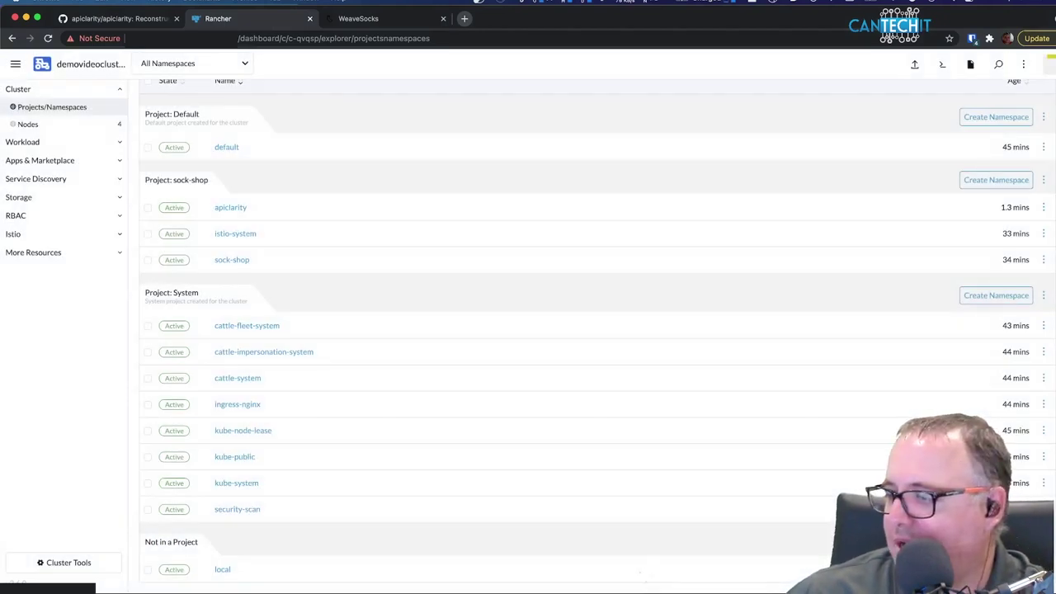
- Open the configuration of the apiclarity deployment for editing from the cluster's workloads
key(super+Tab)
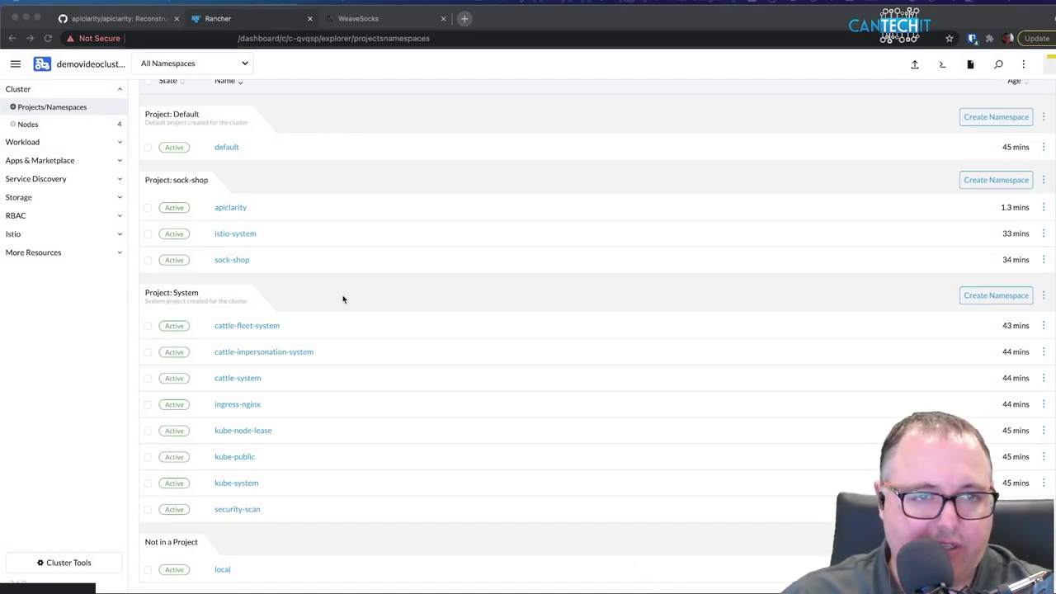
scroll(342, 299, up, 2)
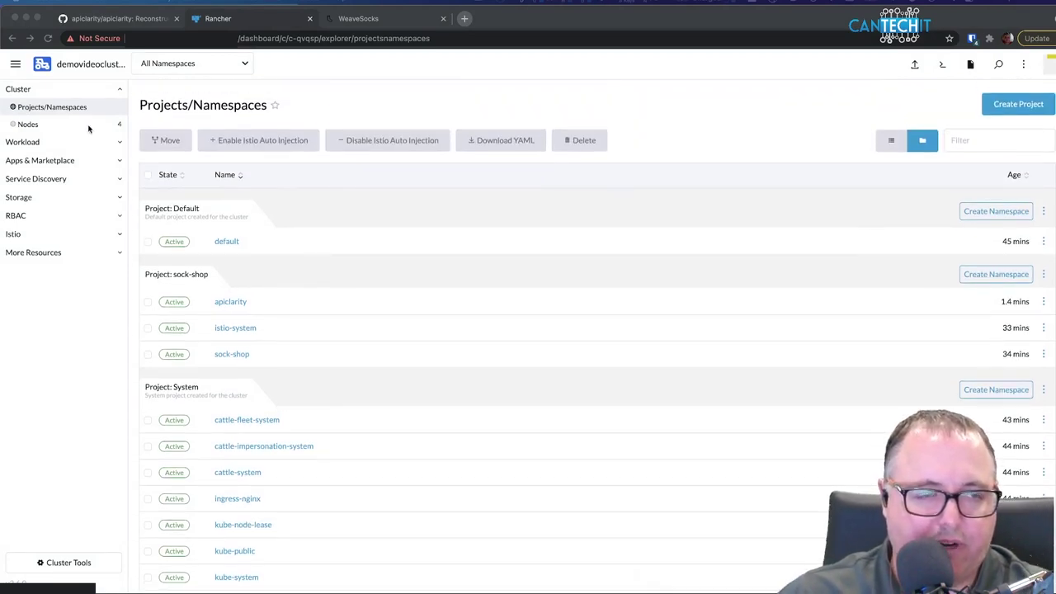
click(19, 144)
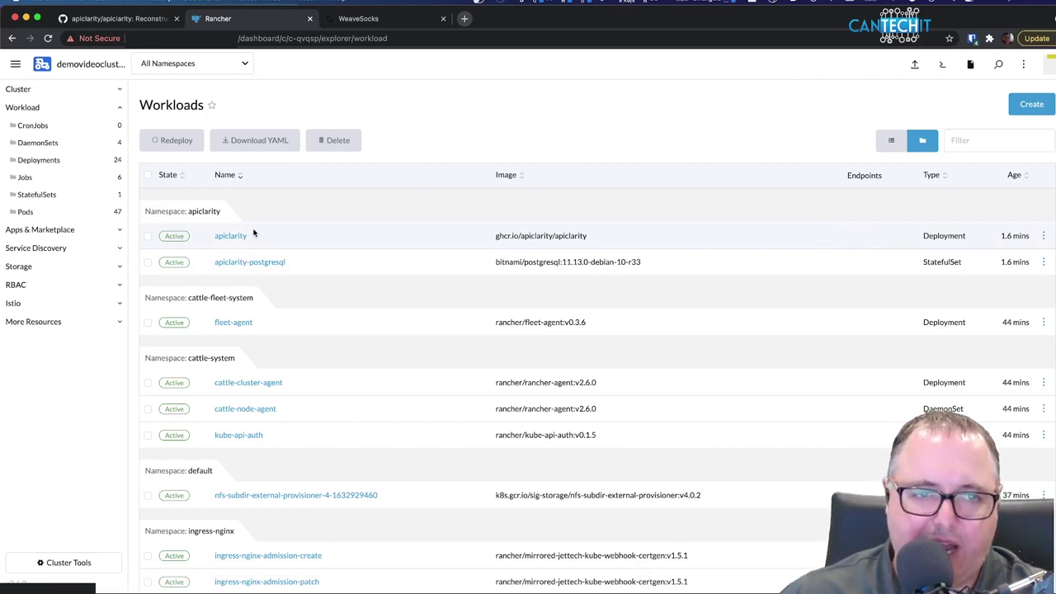
click(1043, 237)
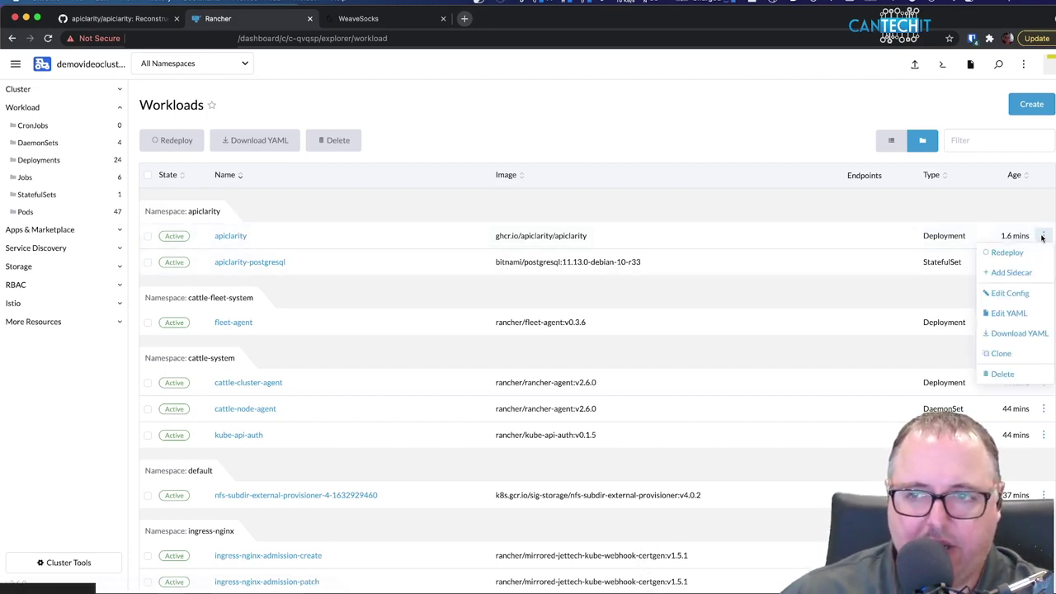
click(1011, 294)
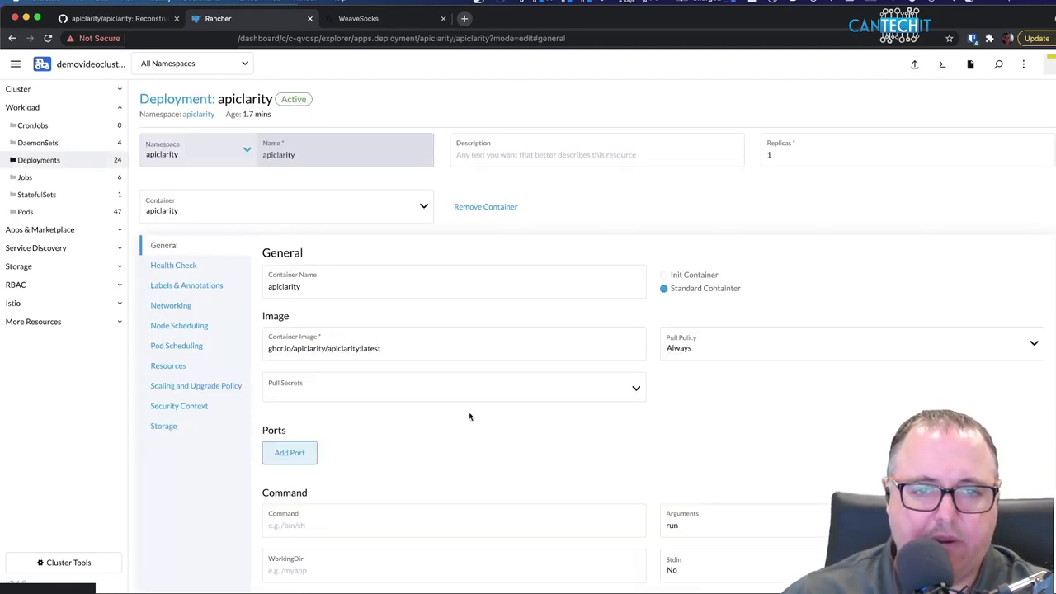
- Add a port named web with private container port 8080 to the apiclarity container
click(289, 452)
scroll(475, 495, down, 1)
scroll(476, 499, down, 3)
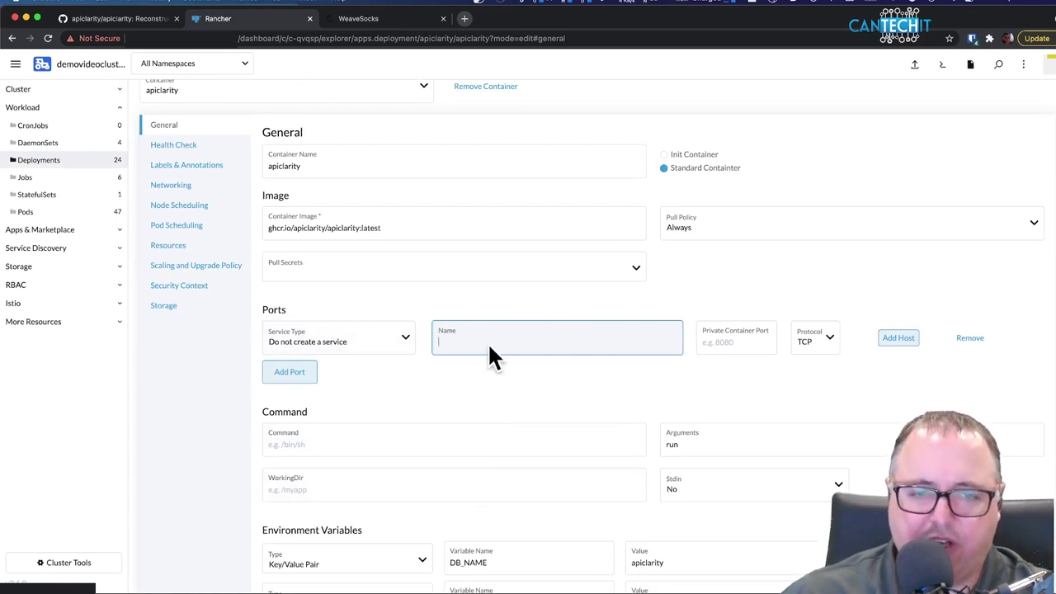
text(web)
click(718, 342)
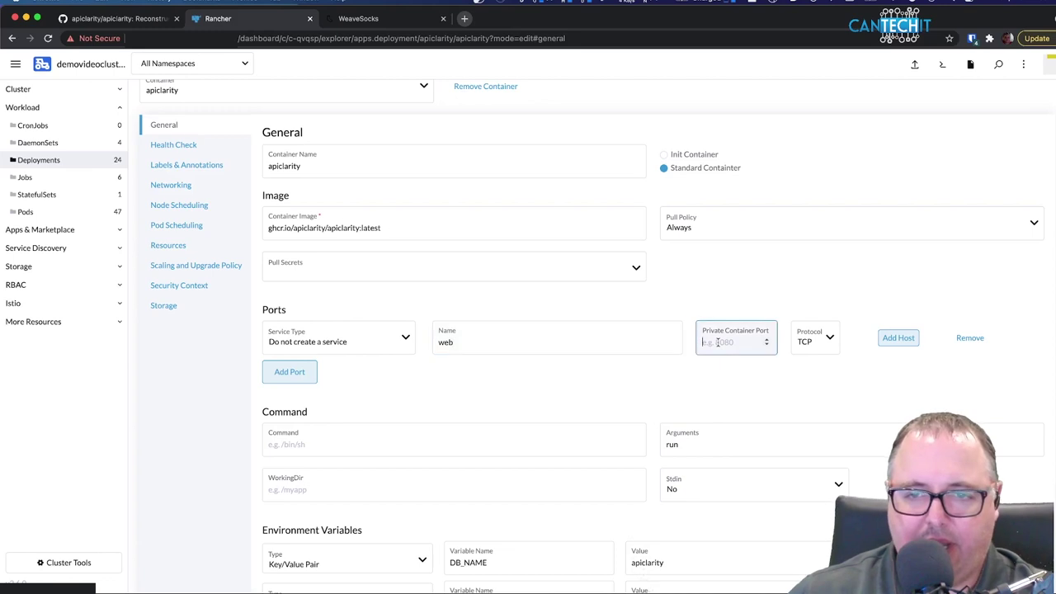
text(8080)
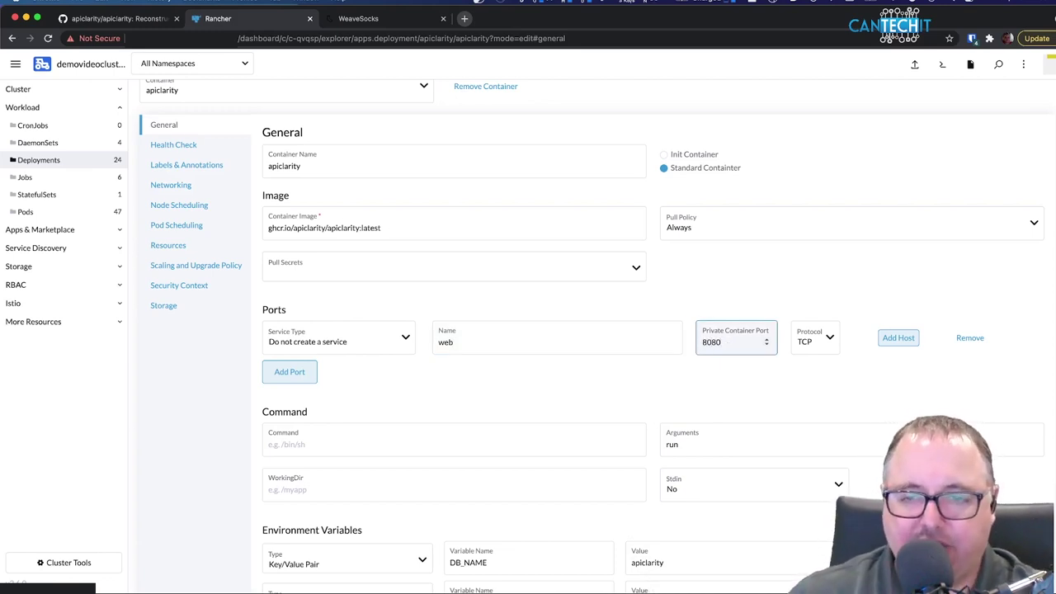
- Publish the web port on public host port 32001, save the apiclarity deployment and open its 32001/TCP endpoint
click(902, 339)
click(788, 346)
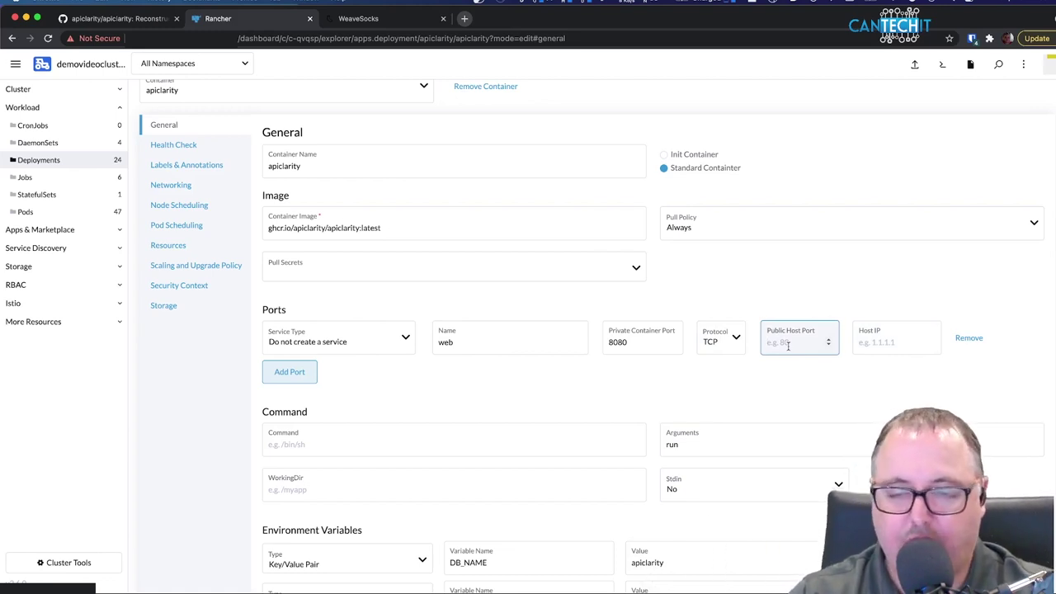
text(320)
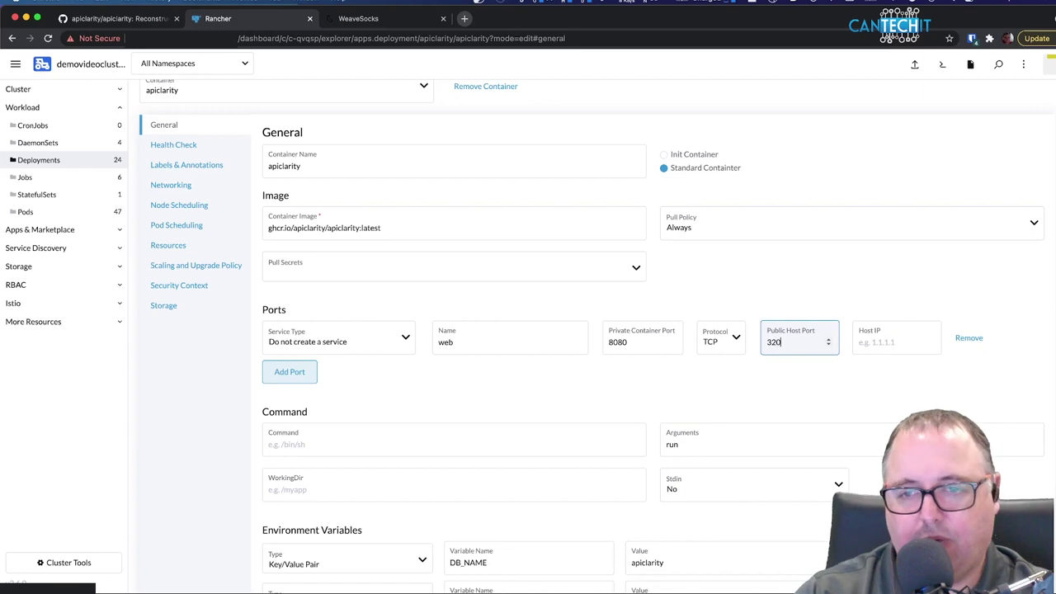
text(01)
scroll(760, 390, down, 5)
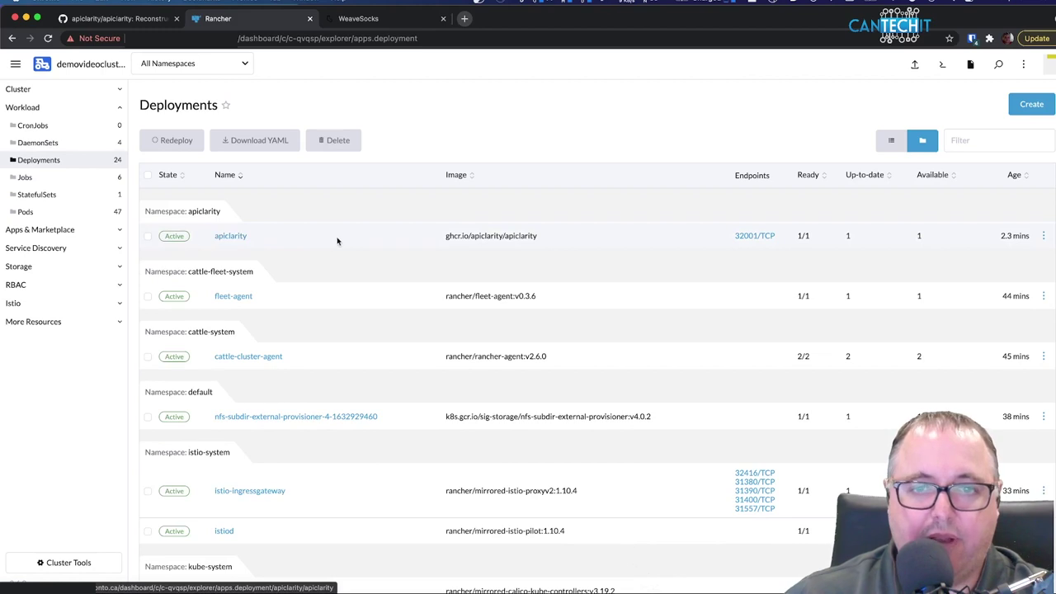
click(751, 237)
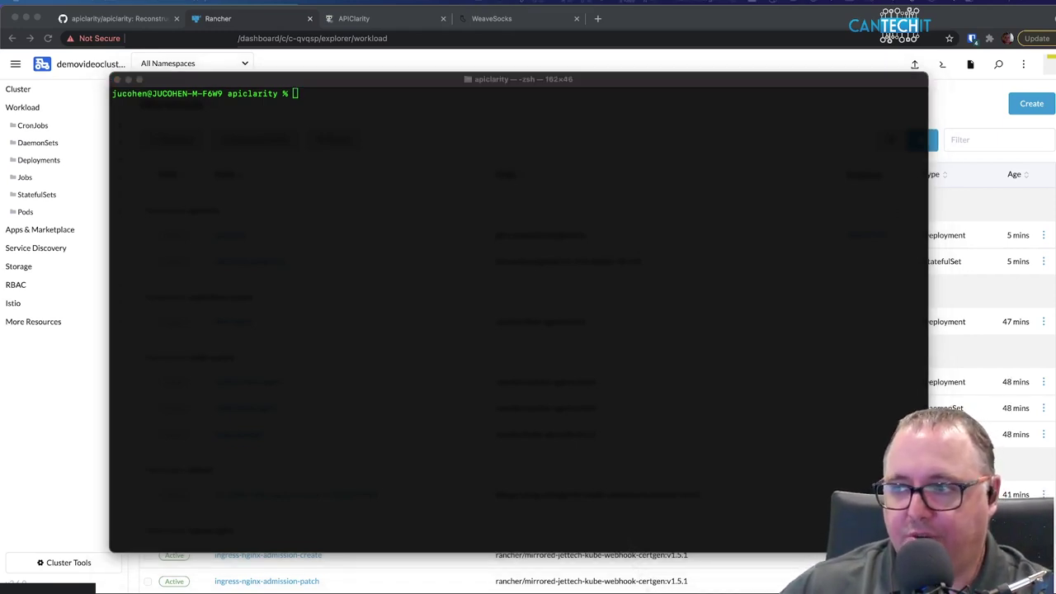
- In the terminal, initialise and update the wasm-filters git submodule of the apiclarity repository
click(491, 288)
text(git submodule init wasm-filters)
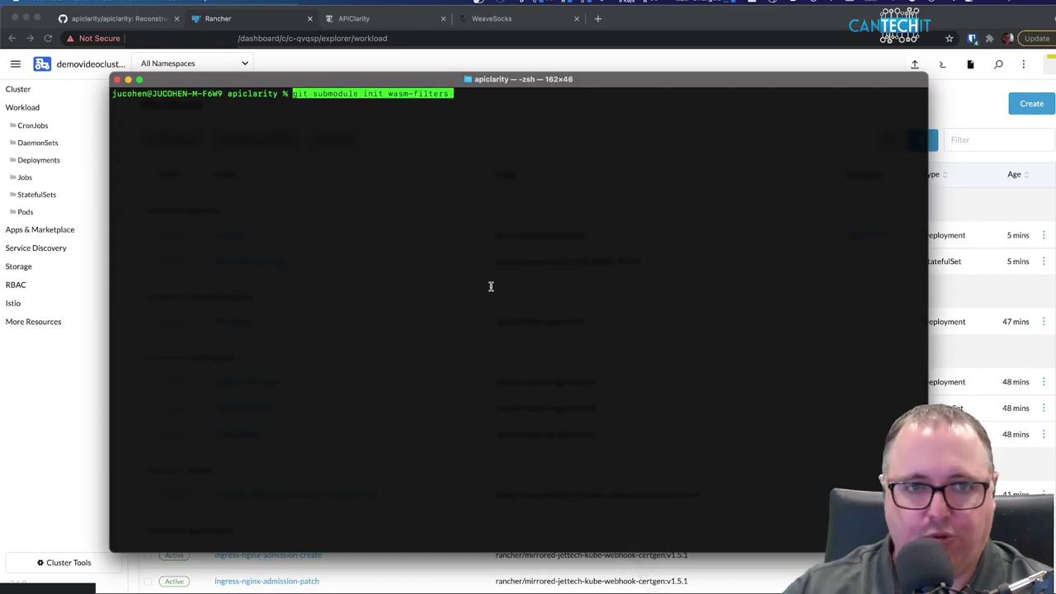
key(Return)
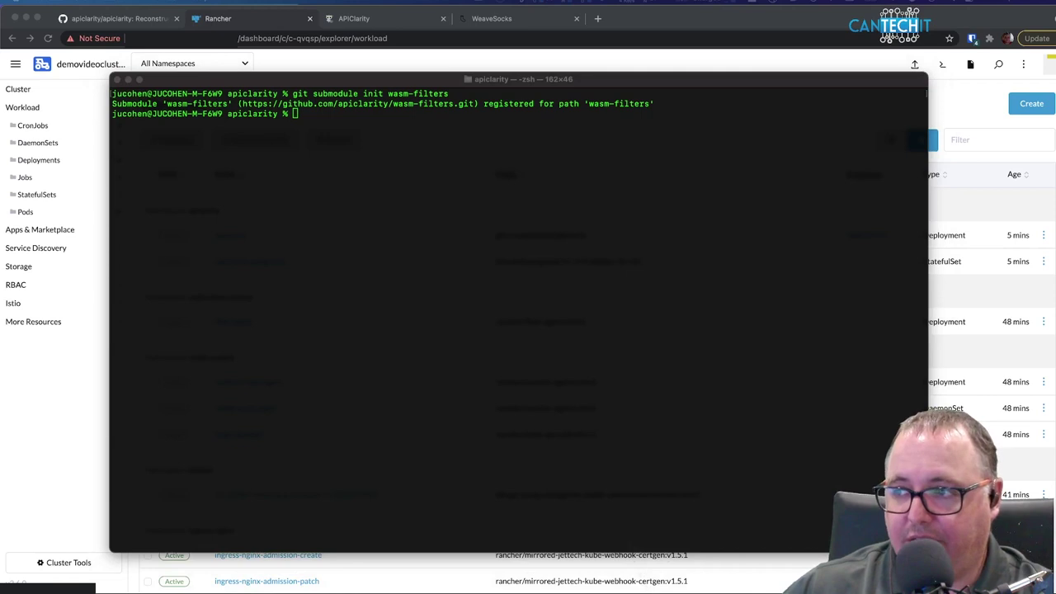
click(685, 314)
text(git submodule update wasm-filters)
key(Return)
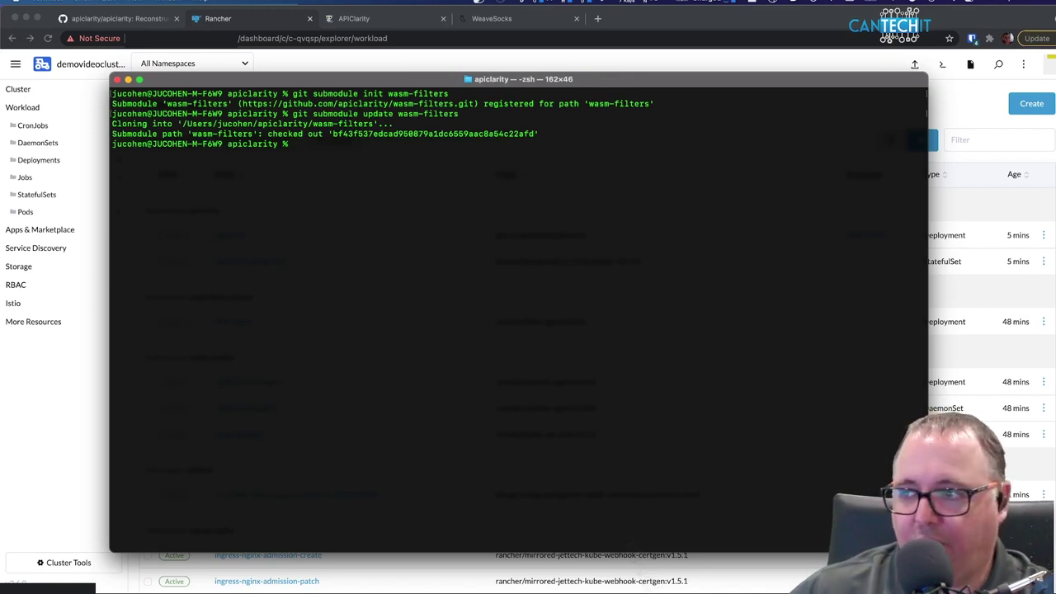
- Enter the wasm-filters directory, list its files and run ./deploy.sh for the sock-shop namespace
text(cd wasm-filters)
key(Return)
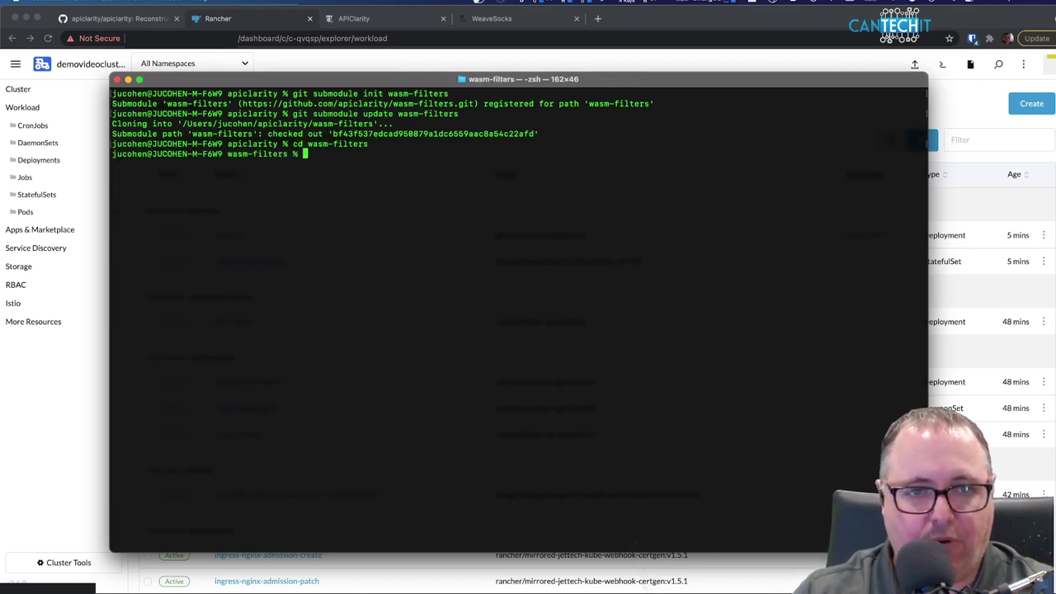
text(ls)
key(Return)
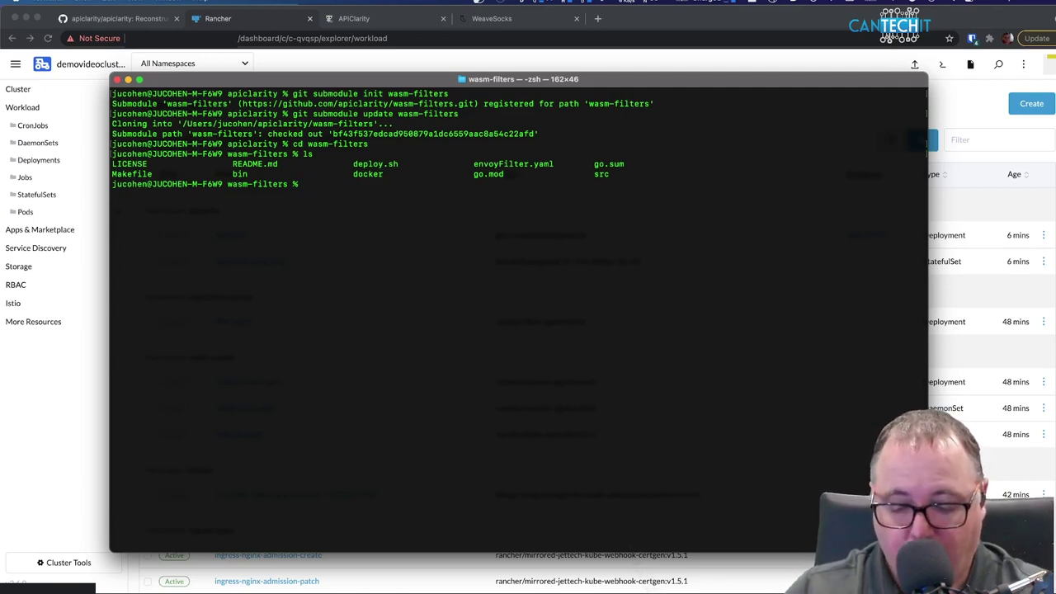
text(./deploy.sh )
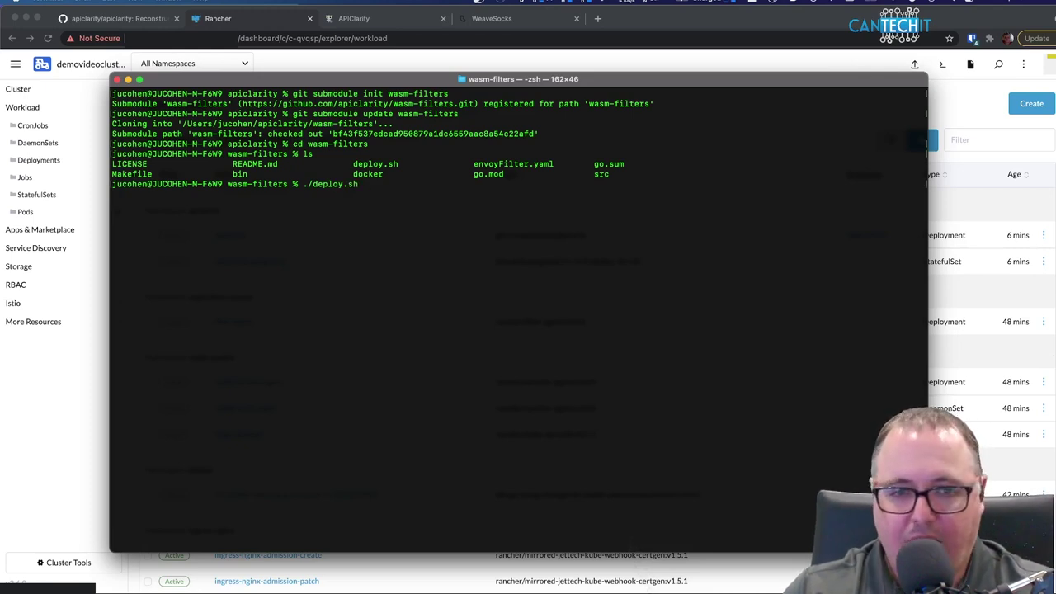
text(sock-shop)
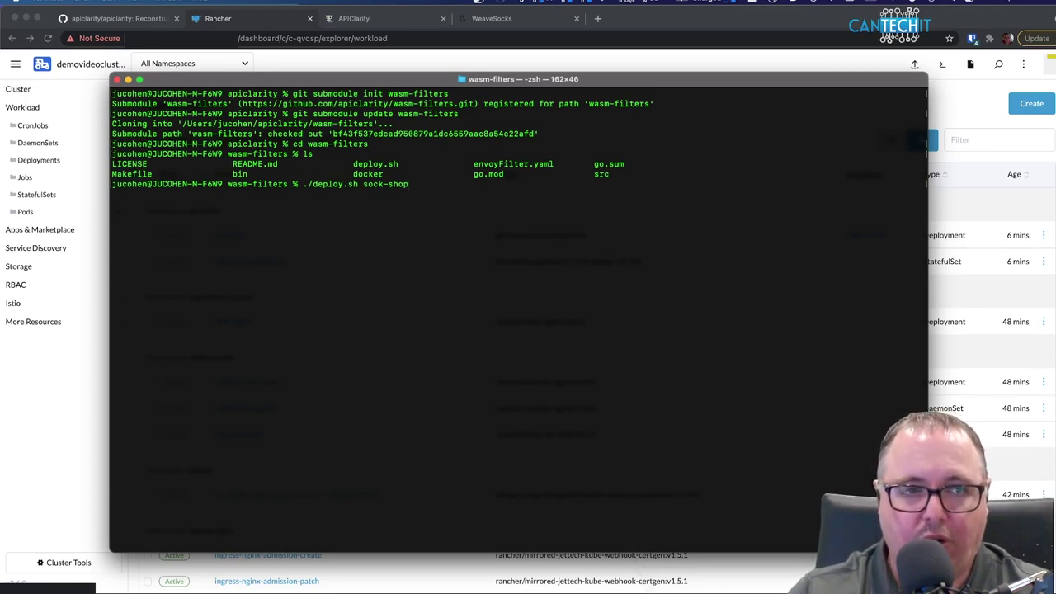
key(Return)
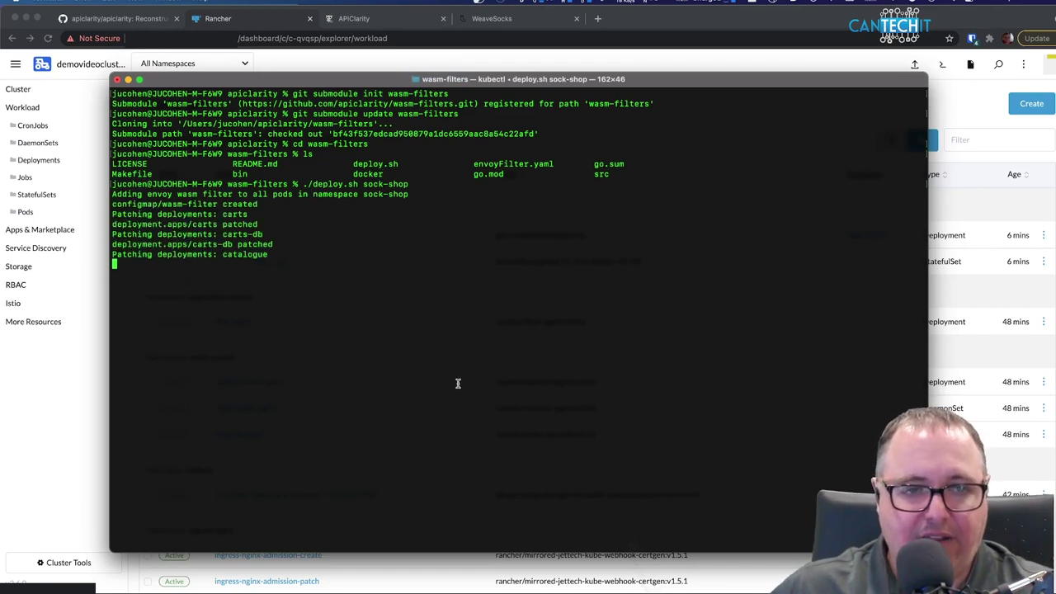
- Switch to Rancher and check the state of the workloads in the sock-shop namespace
click(57, 414)
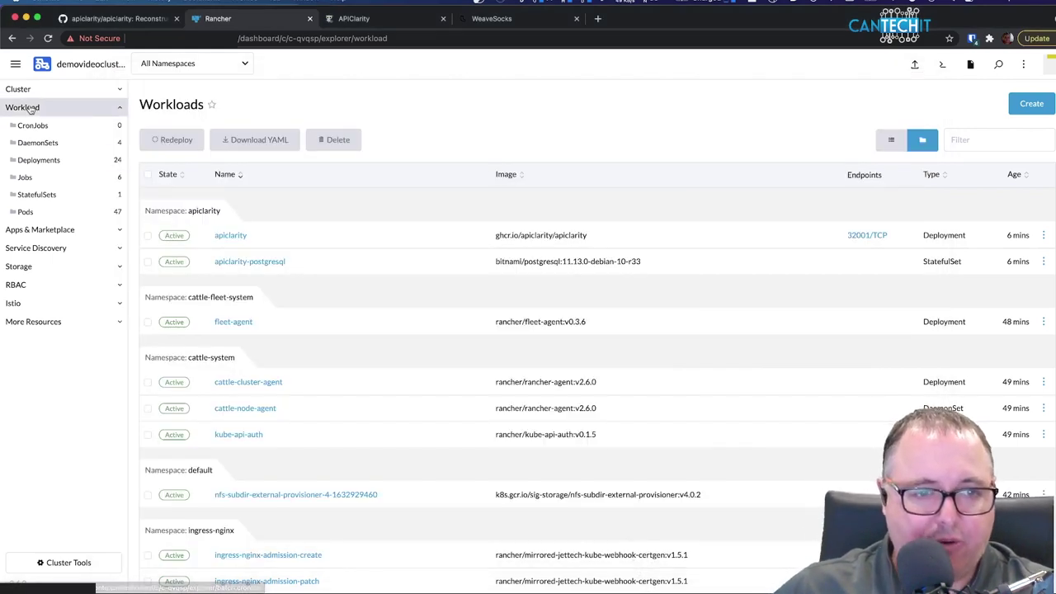
scroll(283, 358, down, 15)
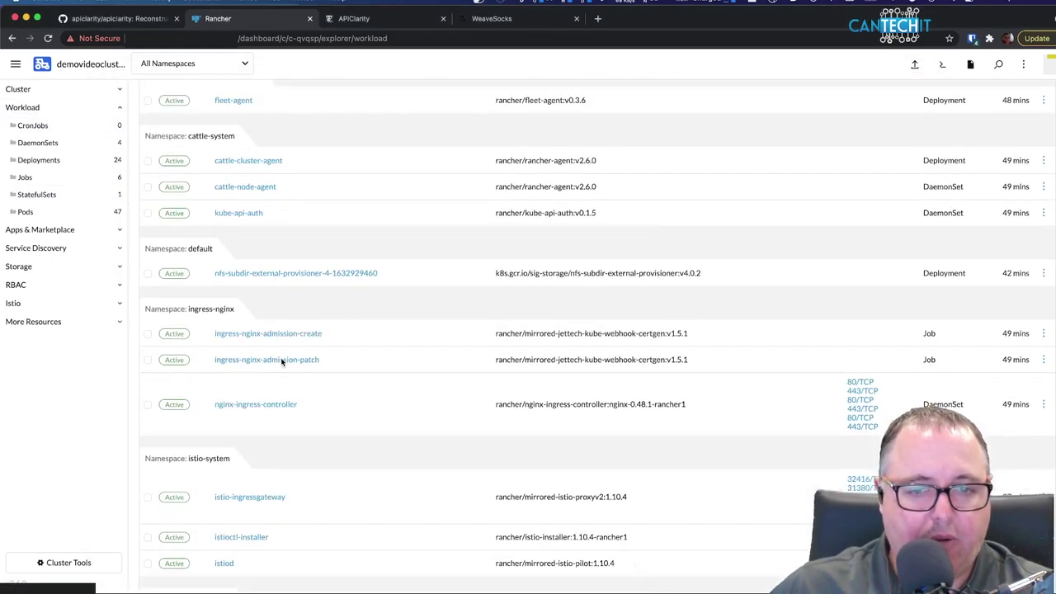
scroll(282, 361, up, 2)
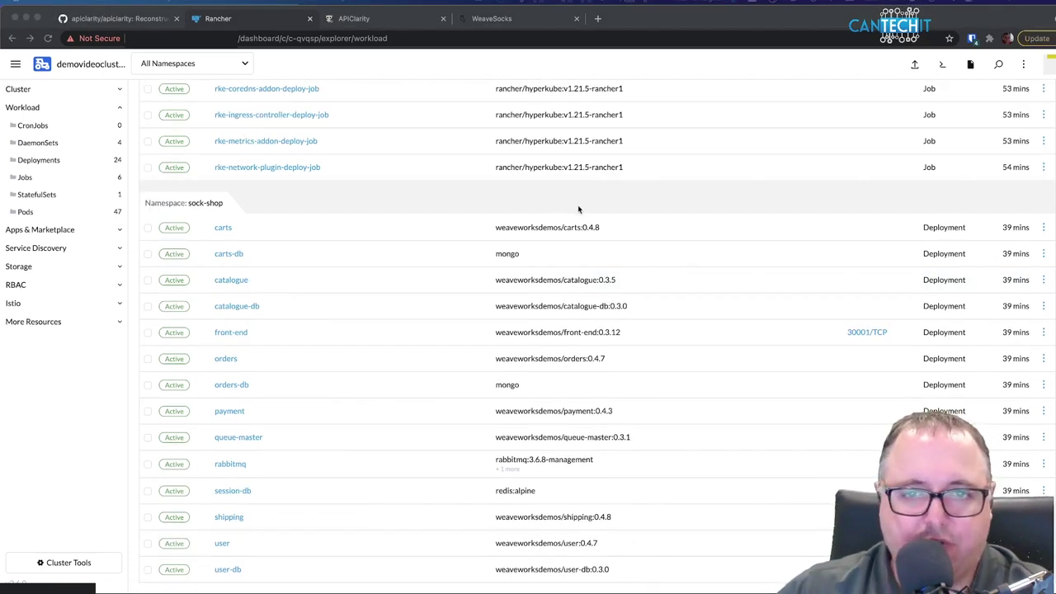
click(579, 209)
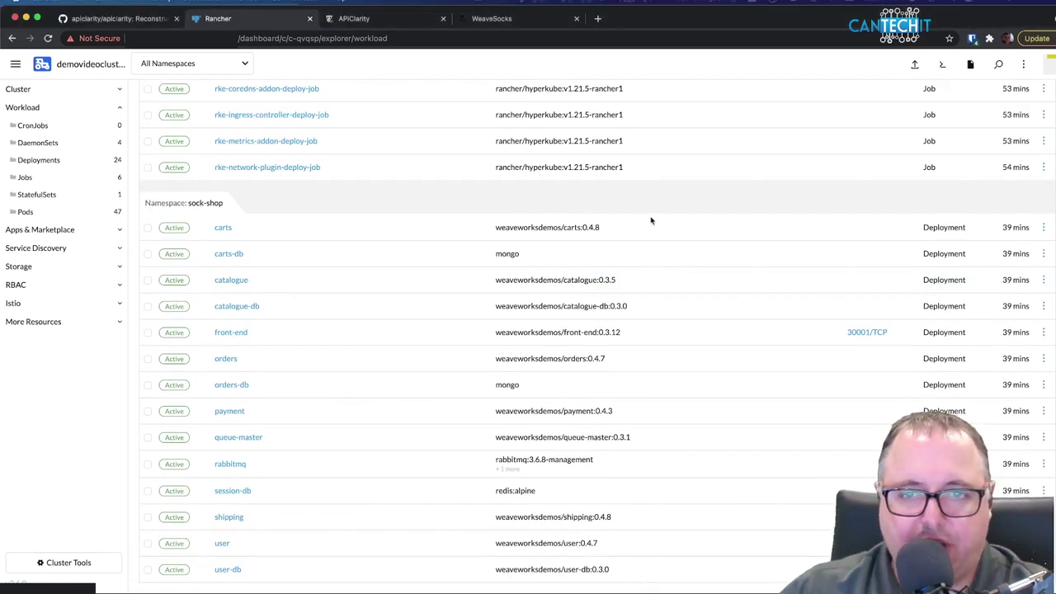
- Open the front-end workload's 30001/TCP endpoint and add the Holy socks from the catalogue to the cart
click(872, 335)
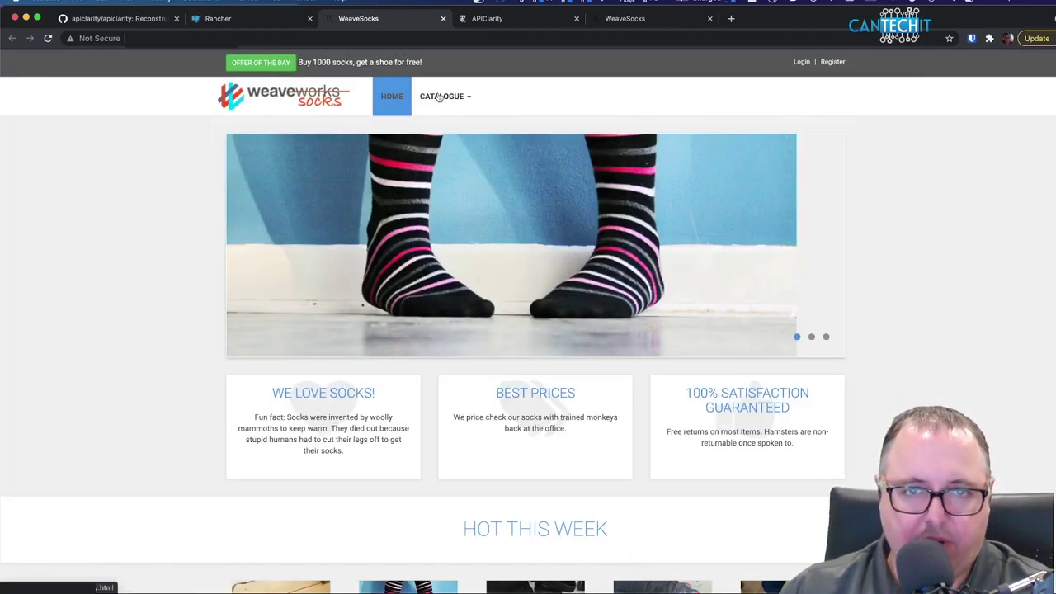
click(440, 96)
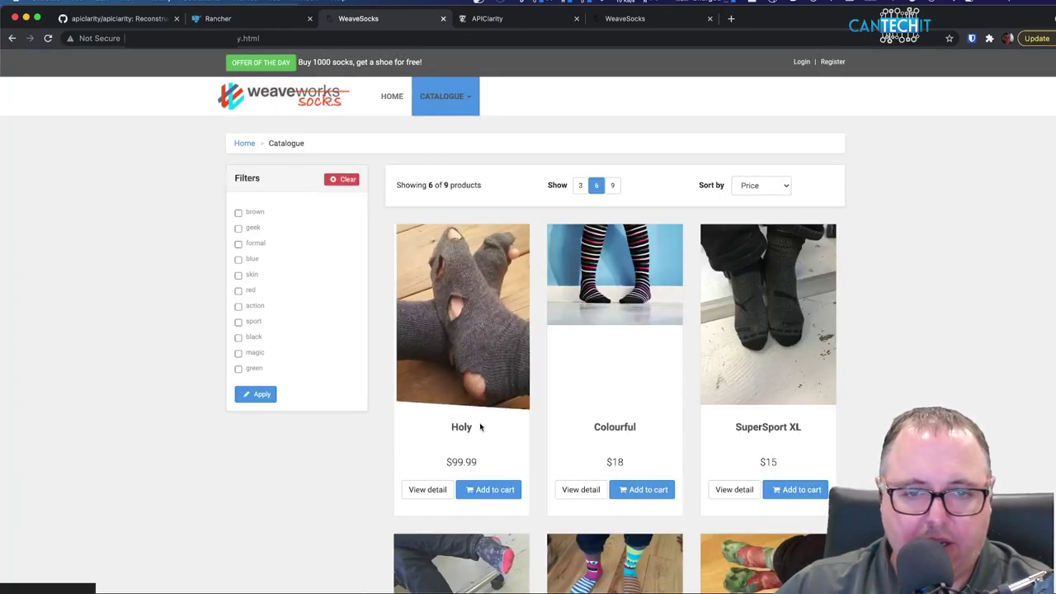
click(482, 430)
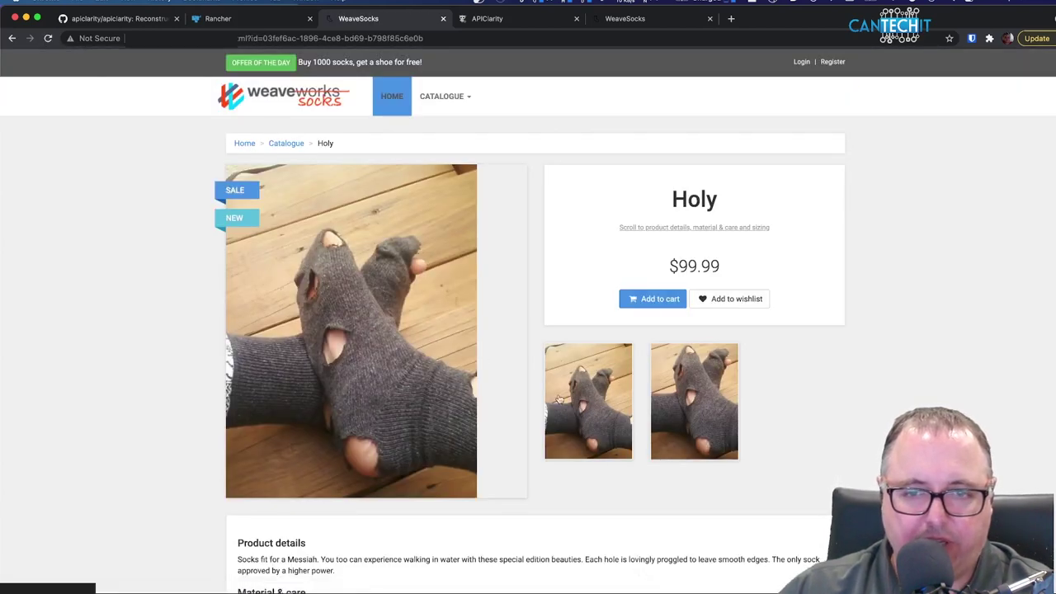
click(660, 301)
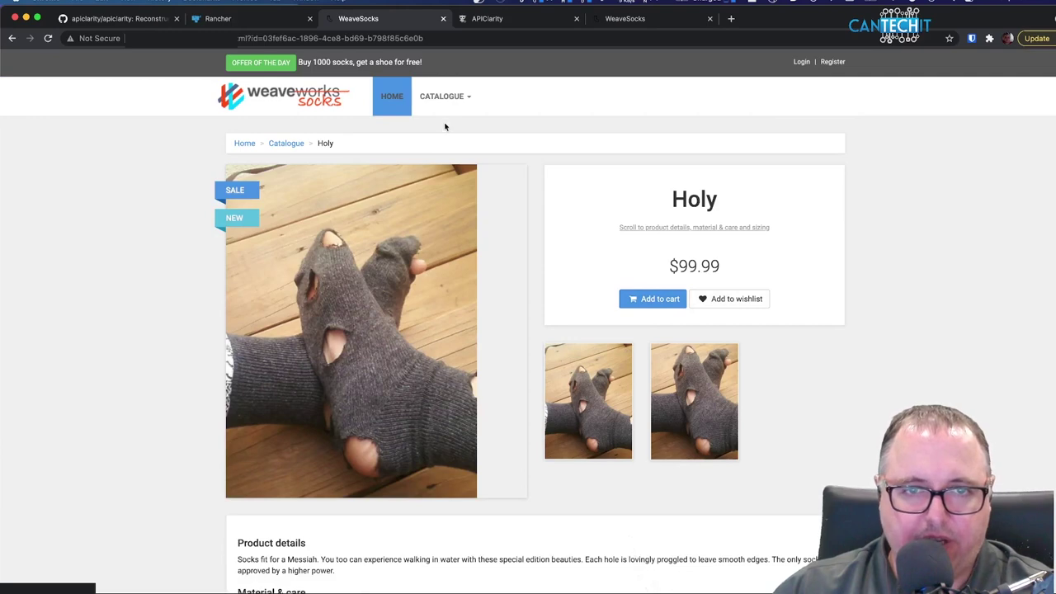
- Open the Colourful socks from the shop's catalogue and add them to the cart twice
click(443, 97)
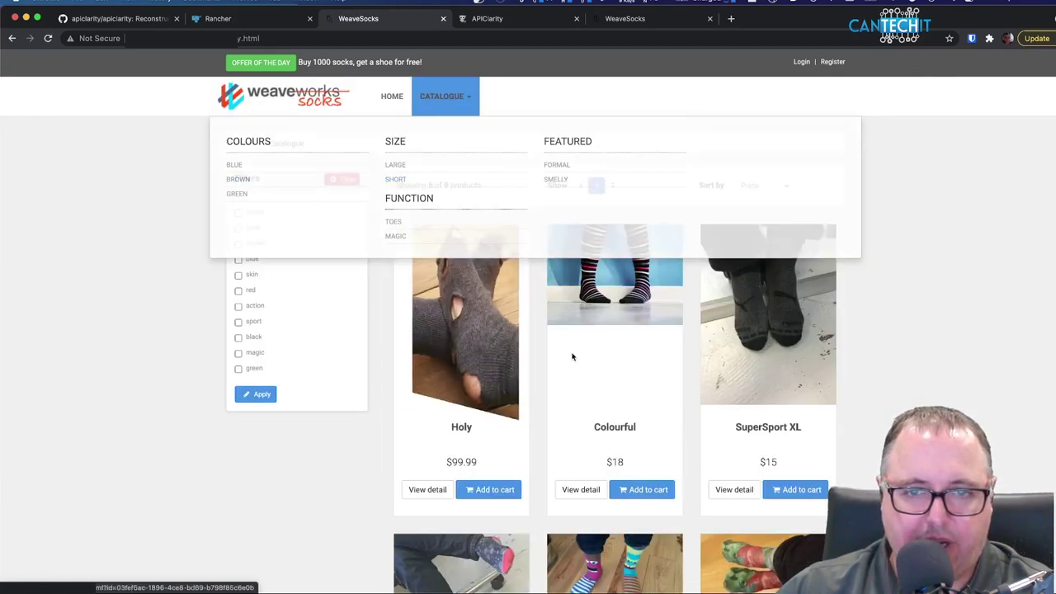
click(569, 358)
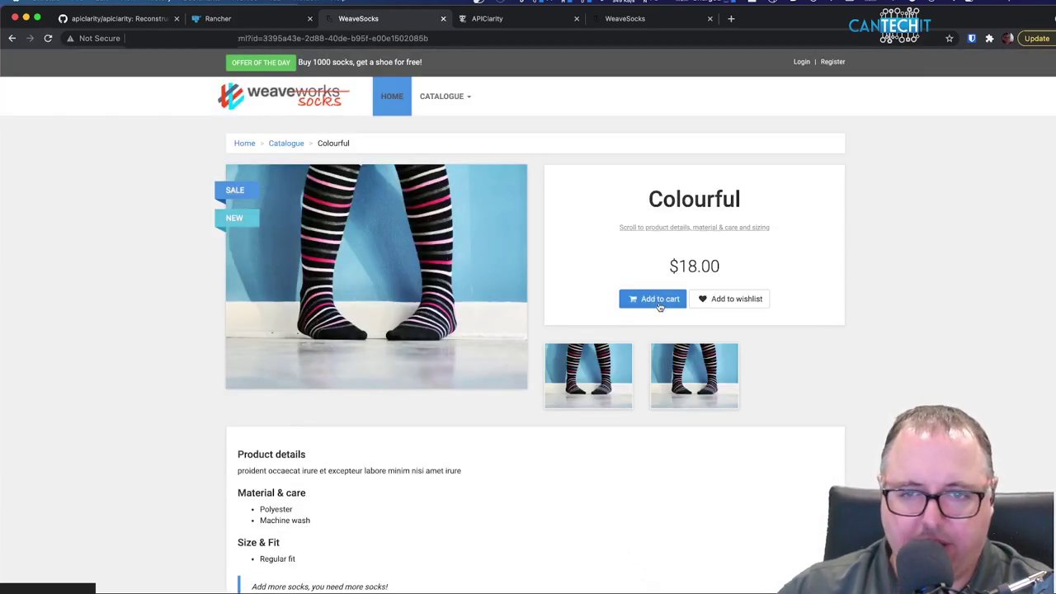
click(660, 302)
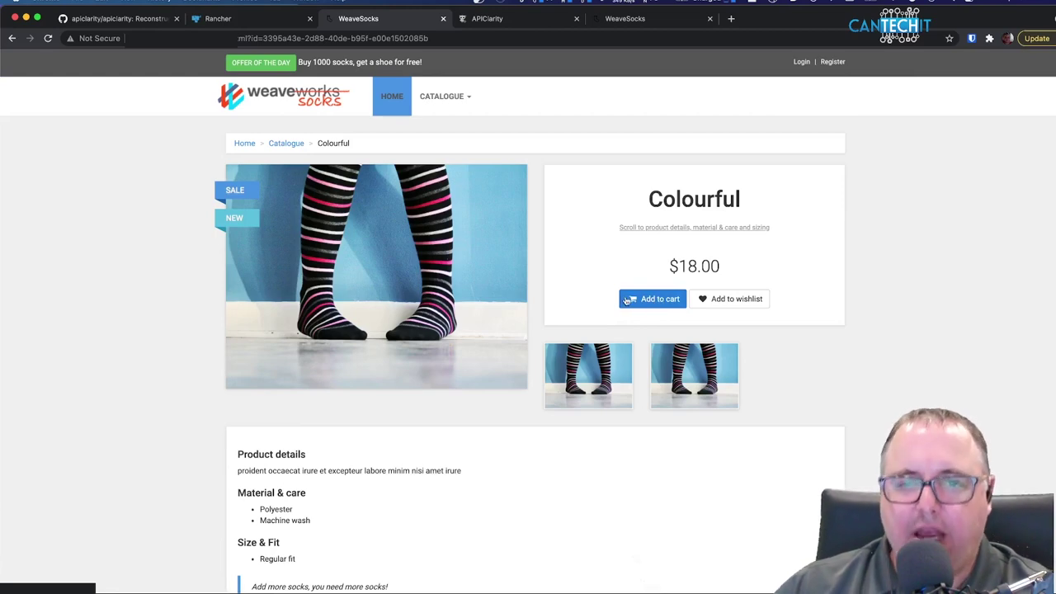
click(642, 304)
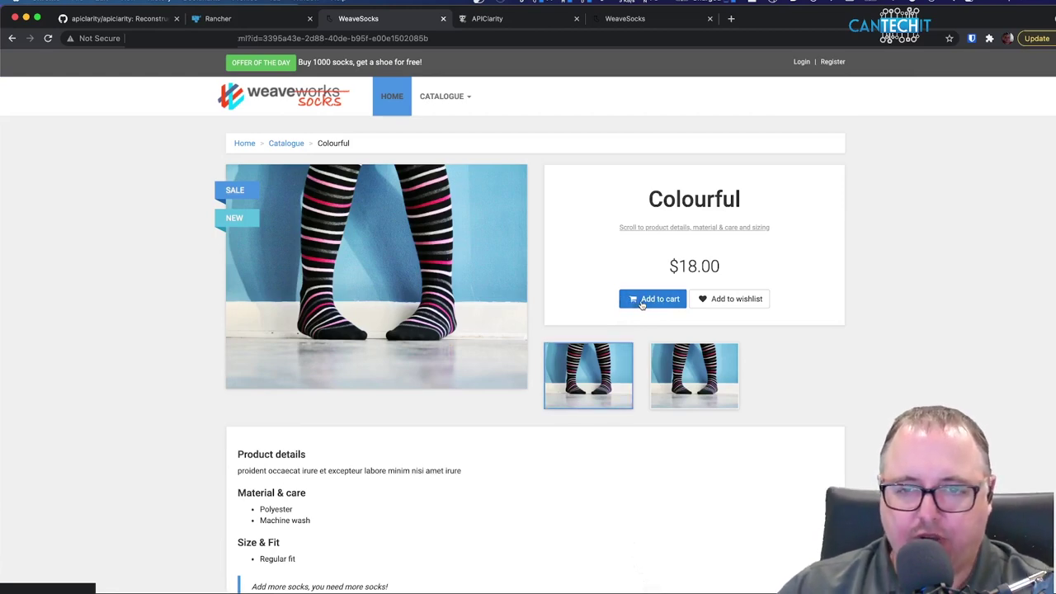
- Open apiclarity's 32001/TCP endpoint from the Rancher workloads and show the API usage for the last 5 minutes
key(super+grave)
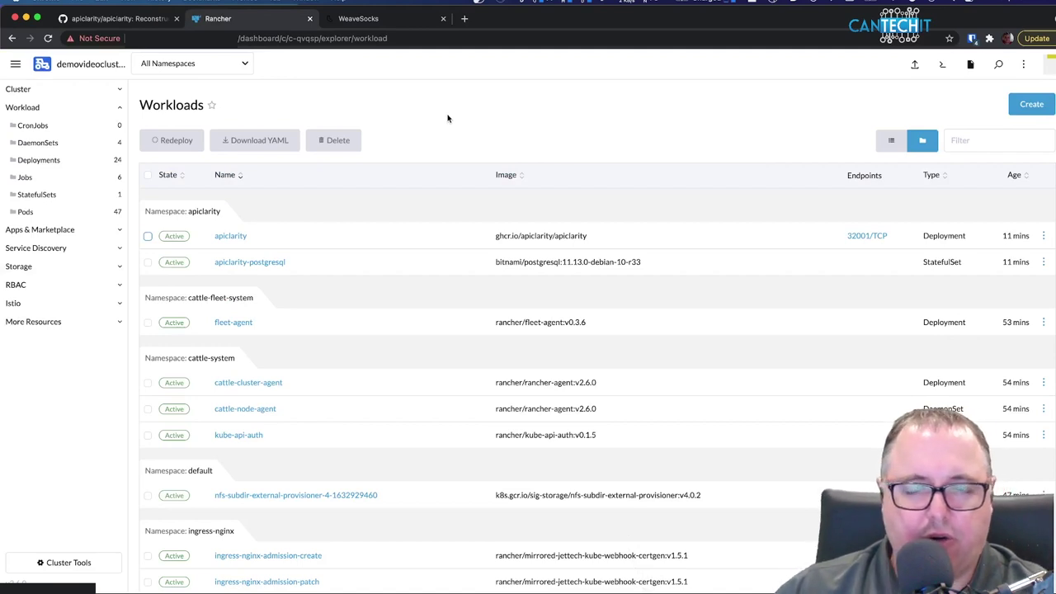
click(863, 236)
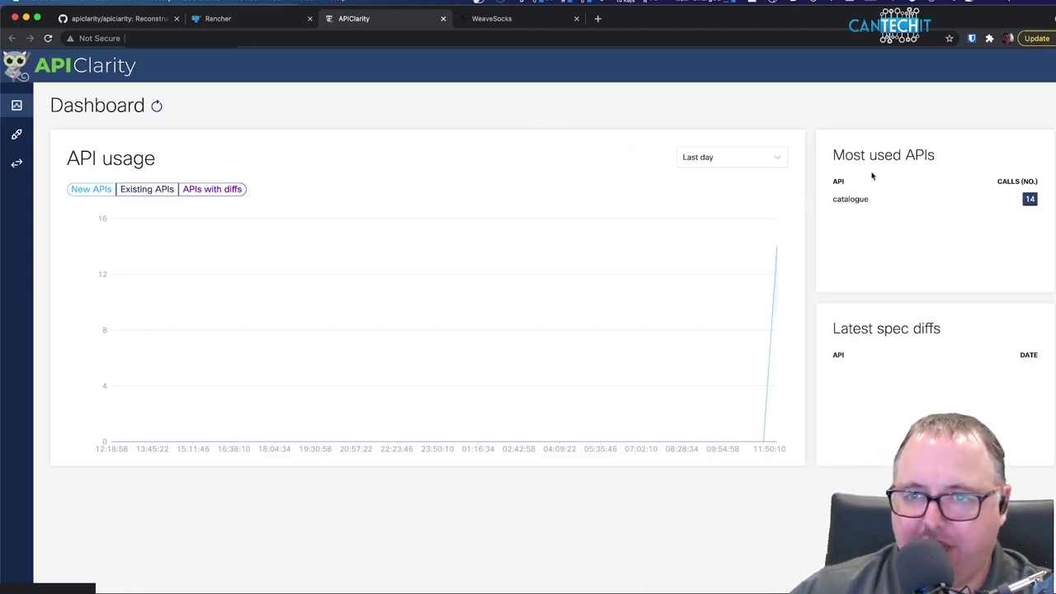
click(773, 160)
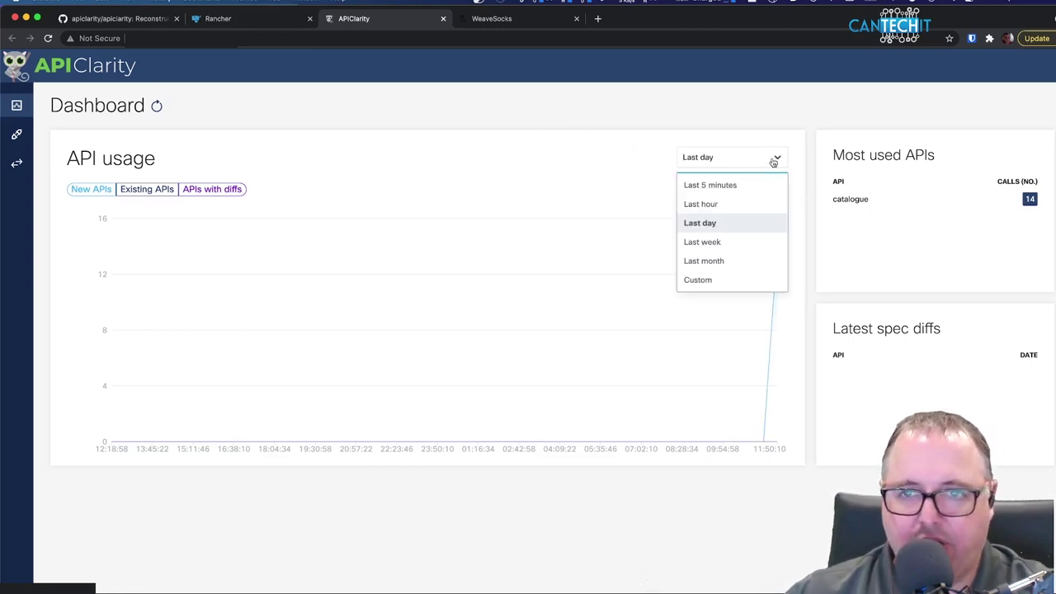
click(716, 188)
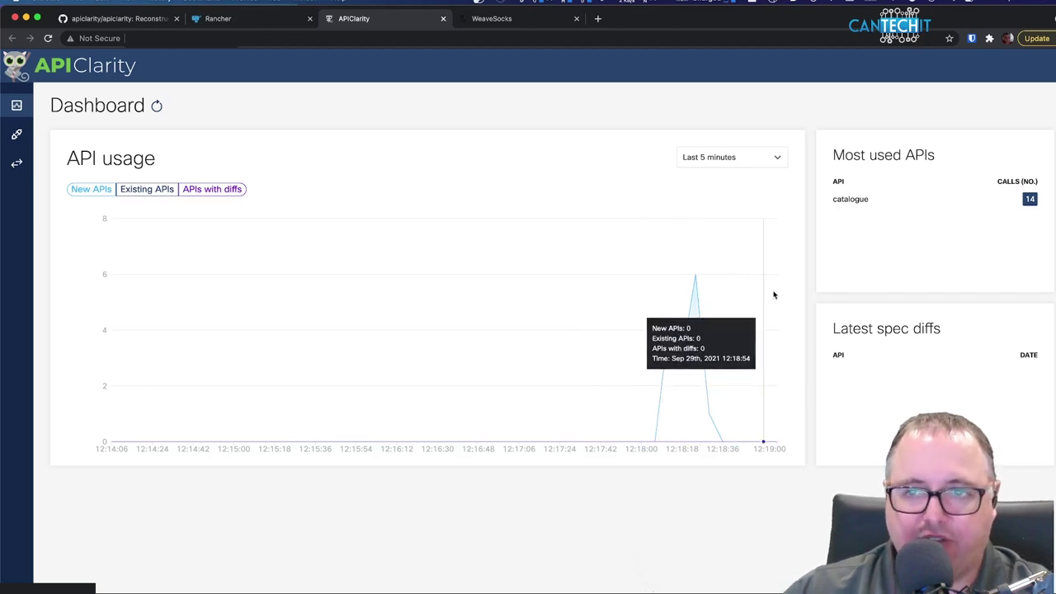
- Review the API Events table in APIClarity and open the details of the most recent catalogue request
click(20, 172)
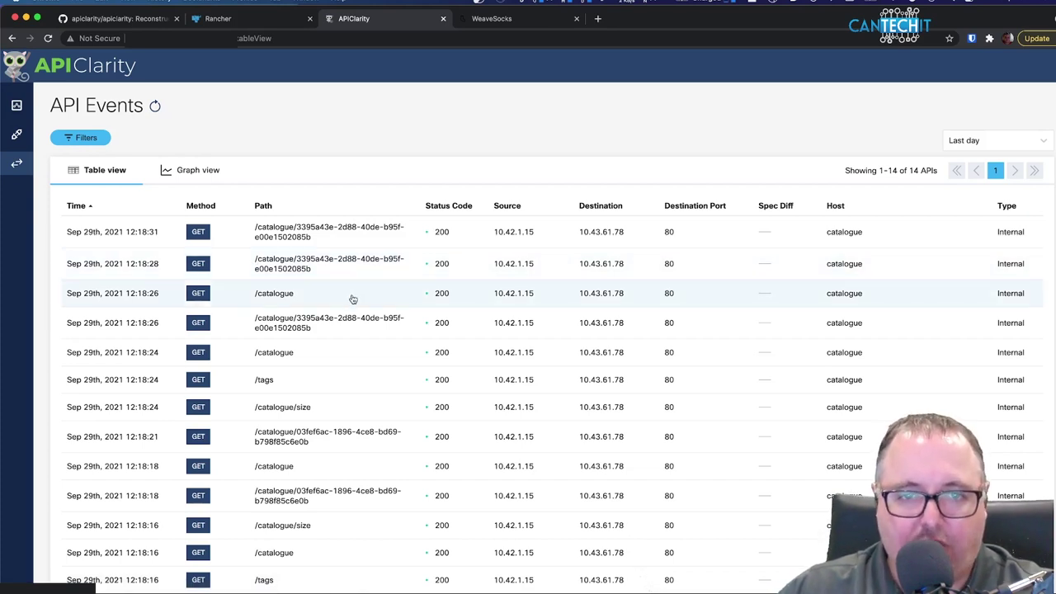
scroll(350, 312, down, 1)
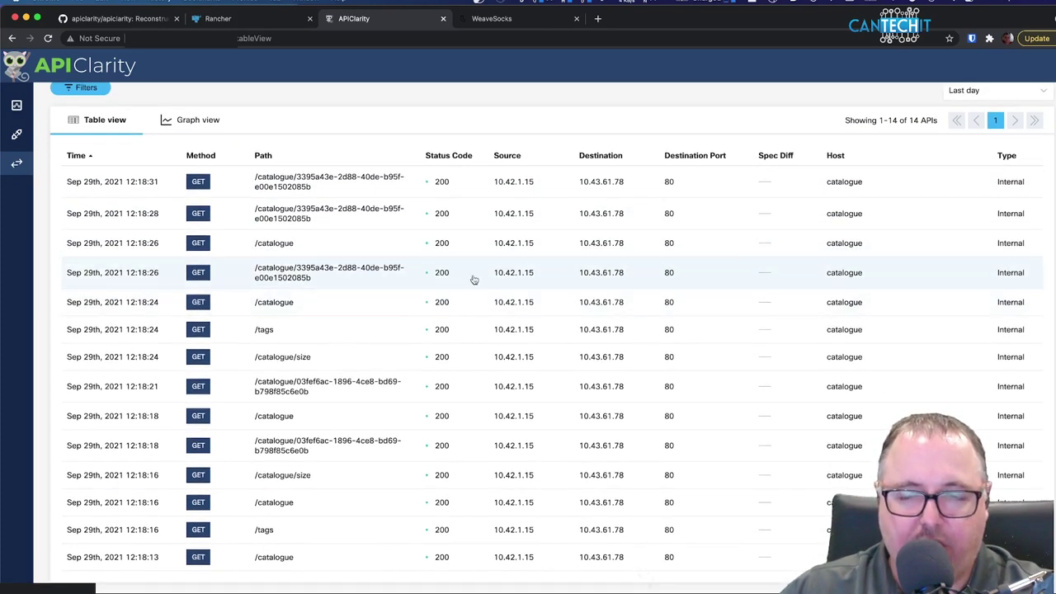
click(307, 192)
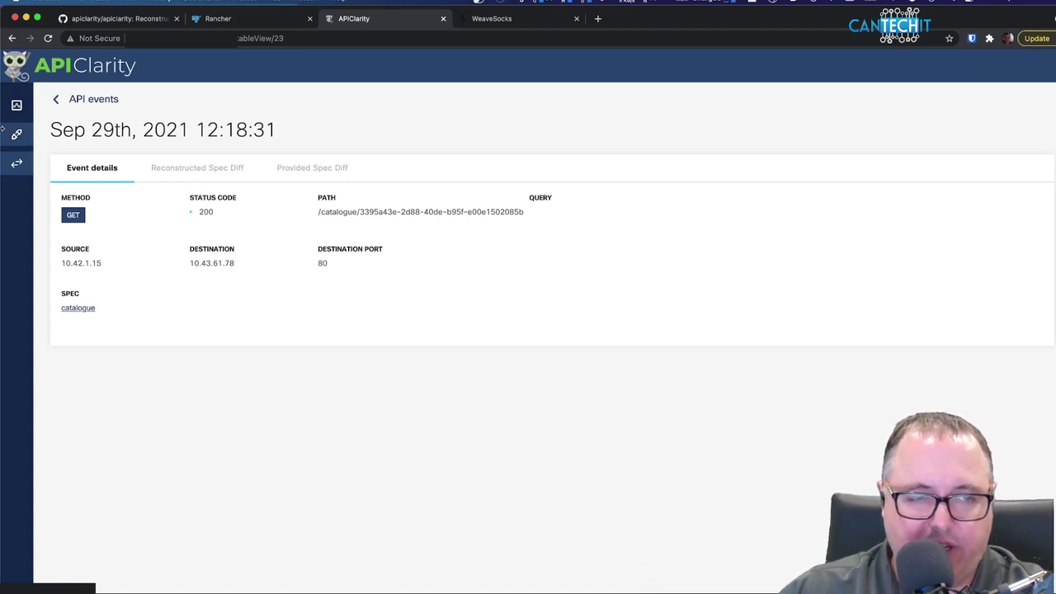
- Return to the APIClarity dashboard and set the API usage chart's time range to Last 5 minutes
click(16, 106)
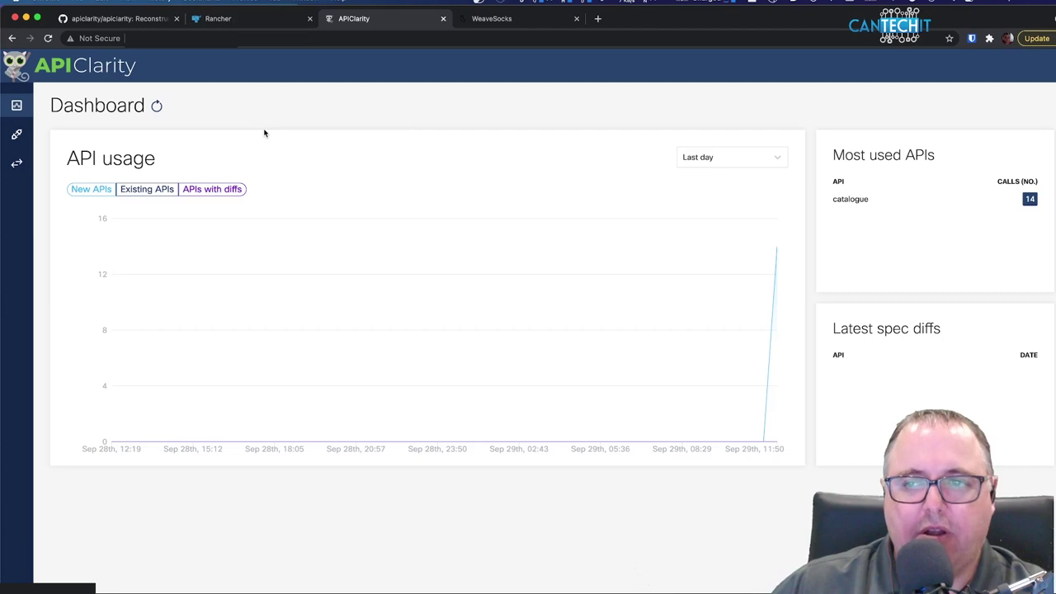
click(736, 163)
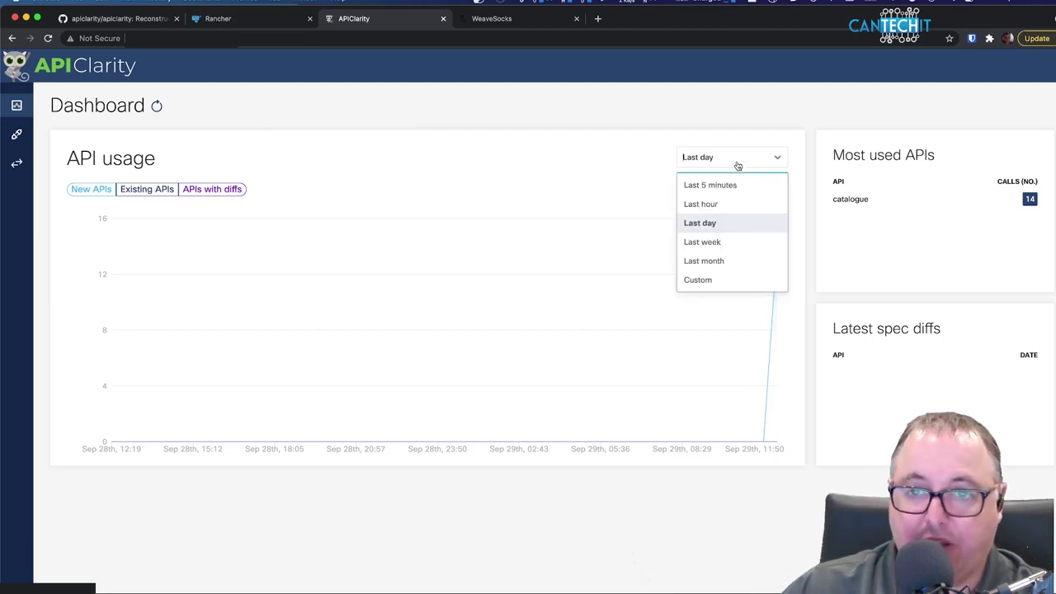
click(727, 187)
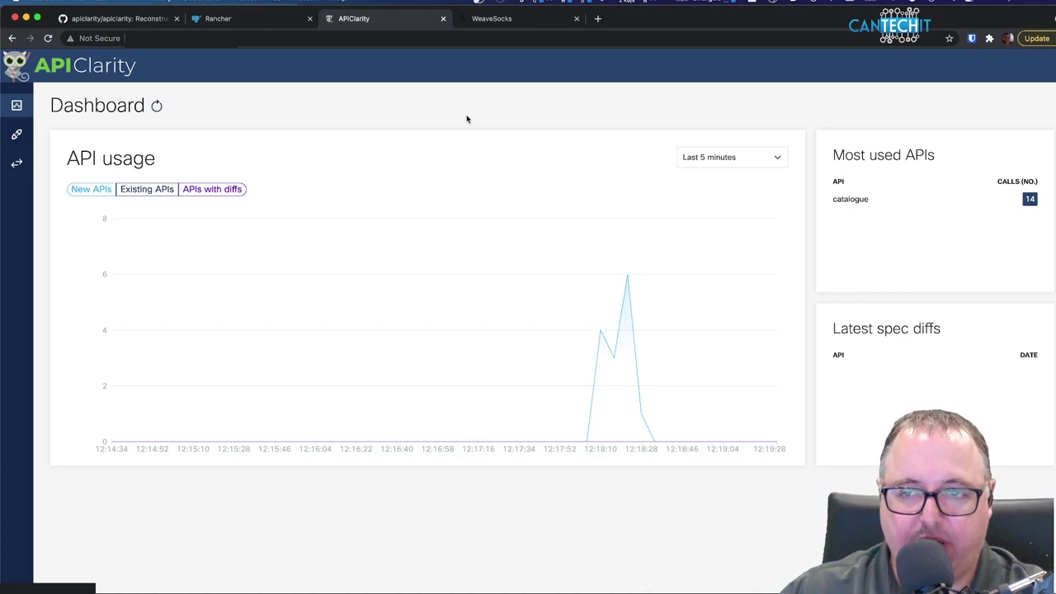
- Switch to the WeaveSocks shop, view the Colourful socks from the catalogue and go back to the catalogue
click(504, 19)
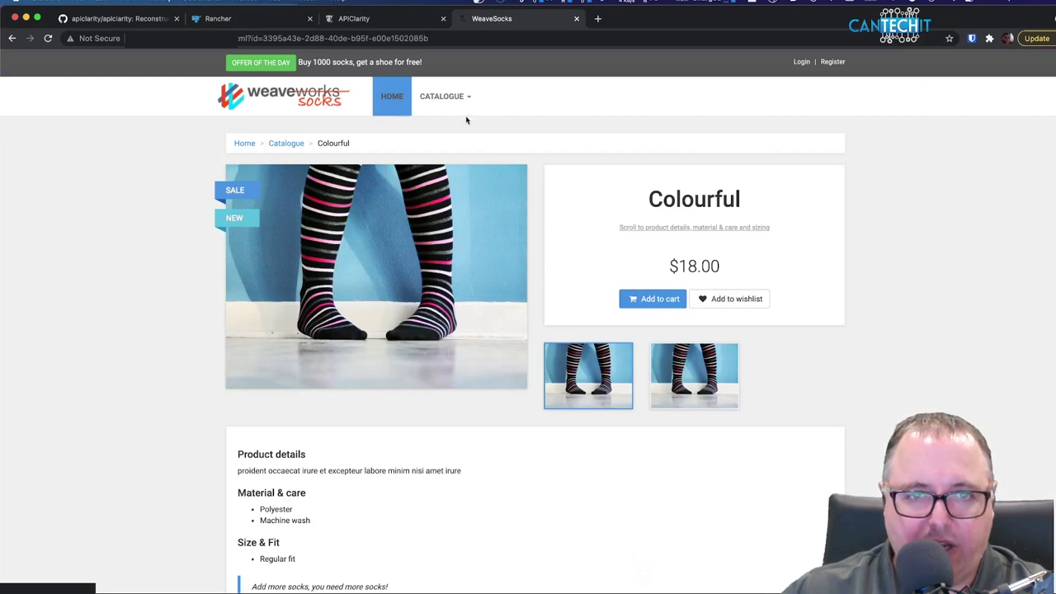
click(443, 97)
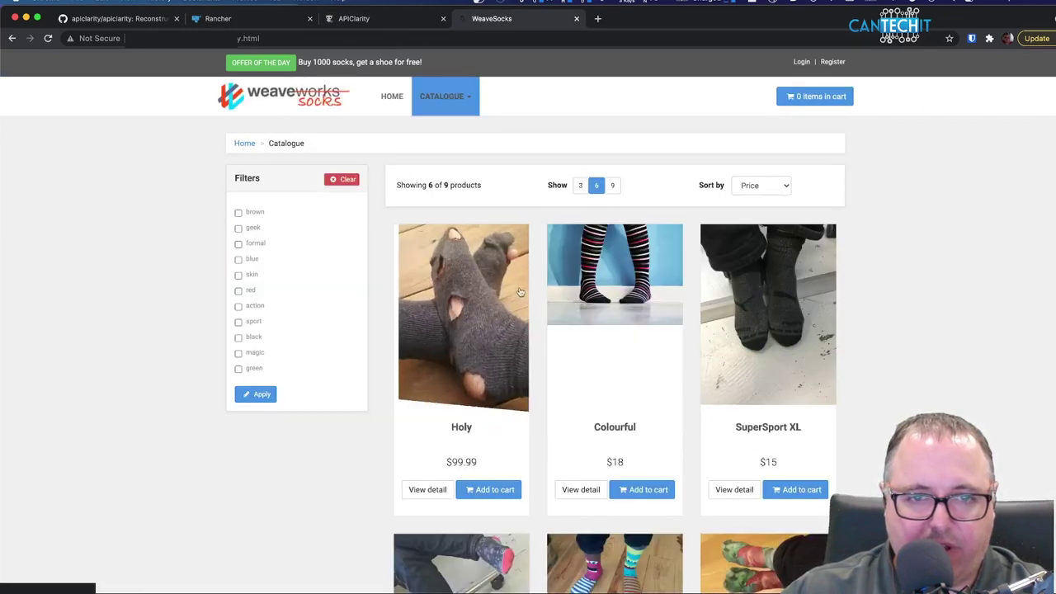
click(606, 253)
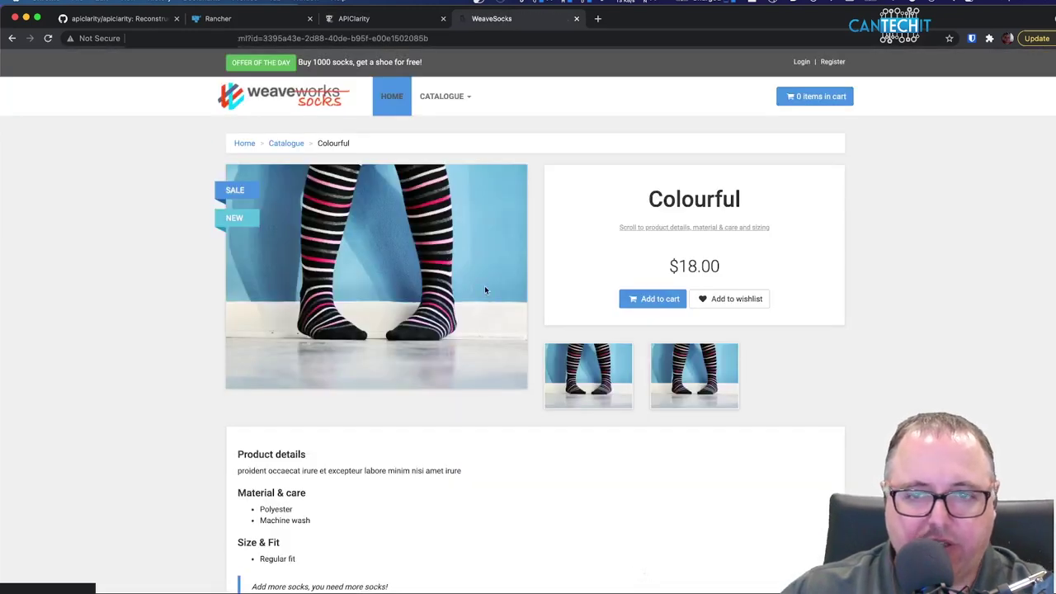
click(277, 144)
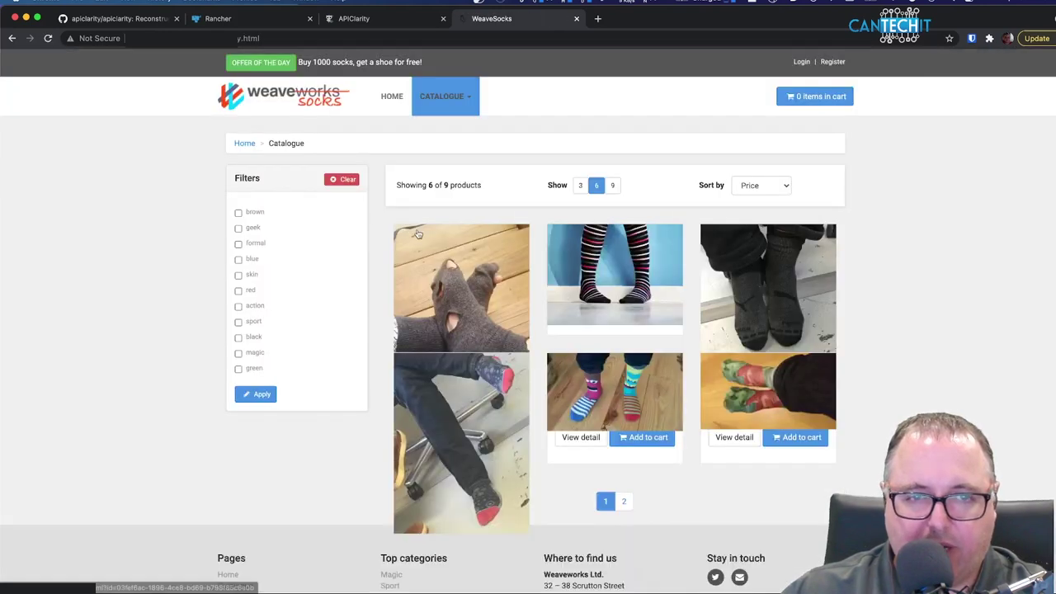
- Open the SuperSport XL socks, add three of them to the cart and return to the shop's home page
click(789, 291)
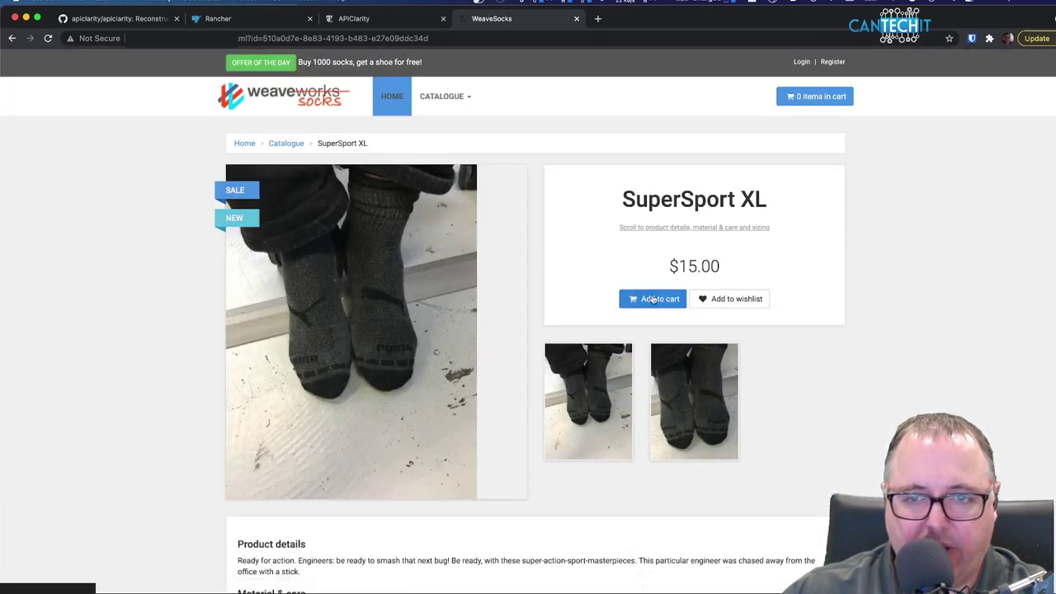
click(649, 302)
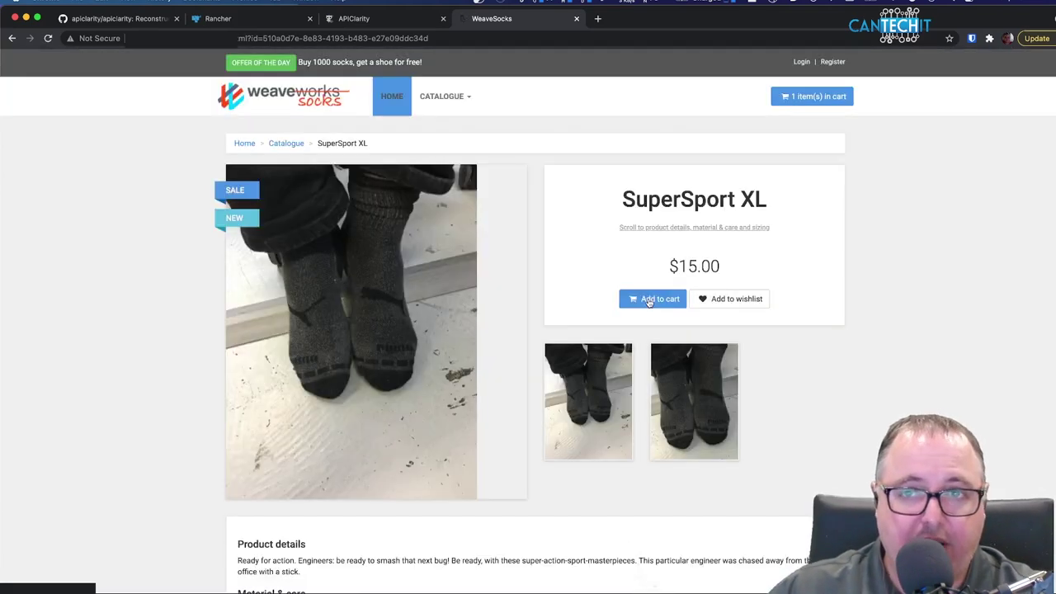
click(644, 302)
click(651, 302)
click(648, 302)
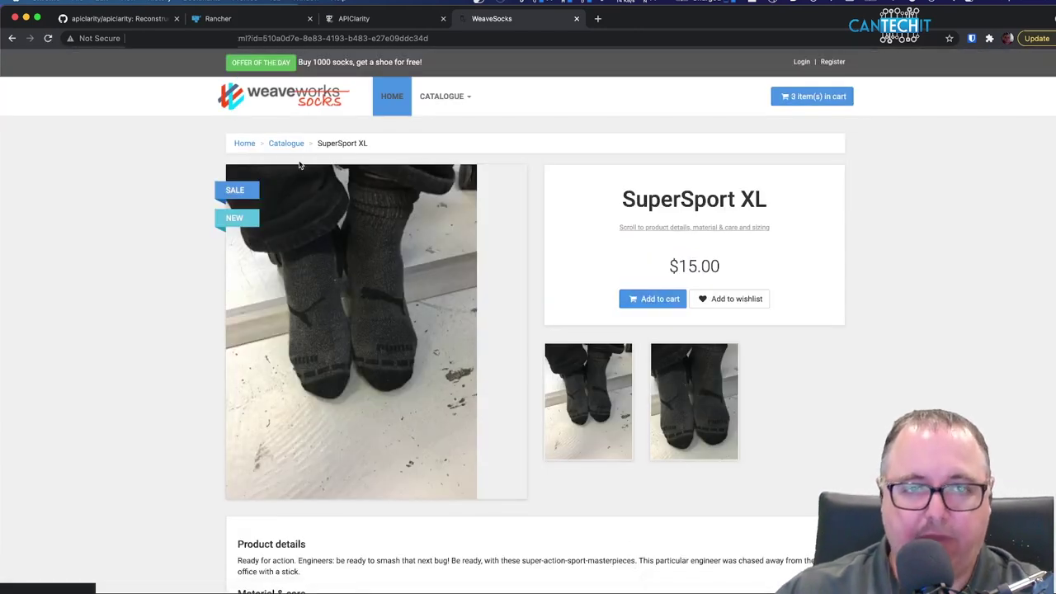
click(244, 144)
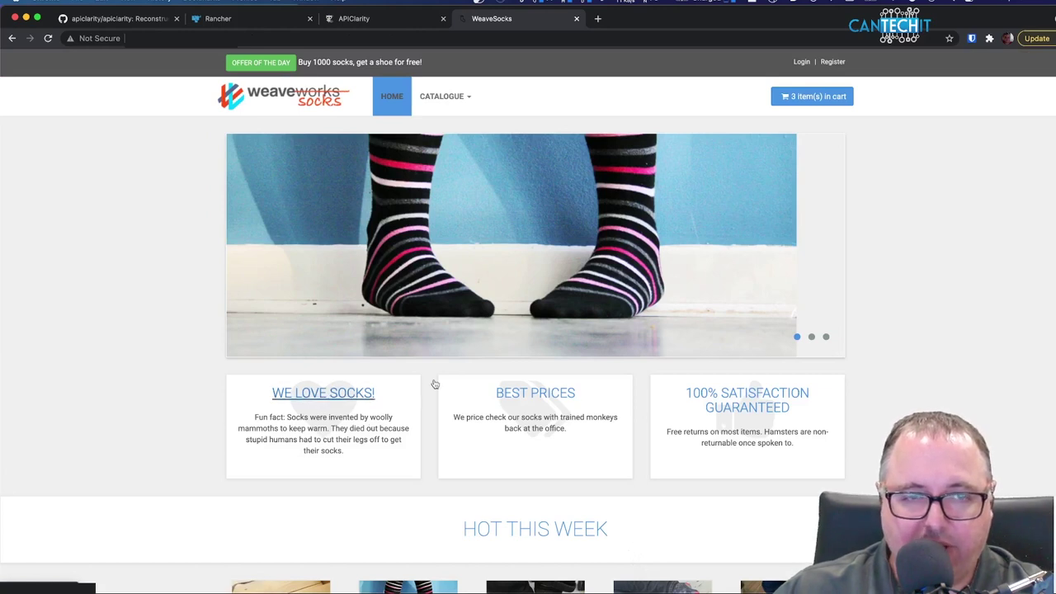
- Refresh the APIClarity dashboard with the new shop traffic and review the API Events table
click(385, 18)
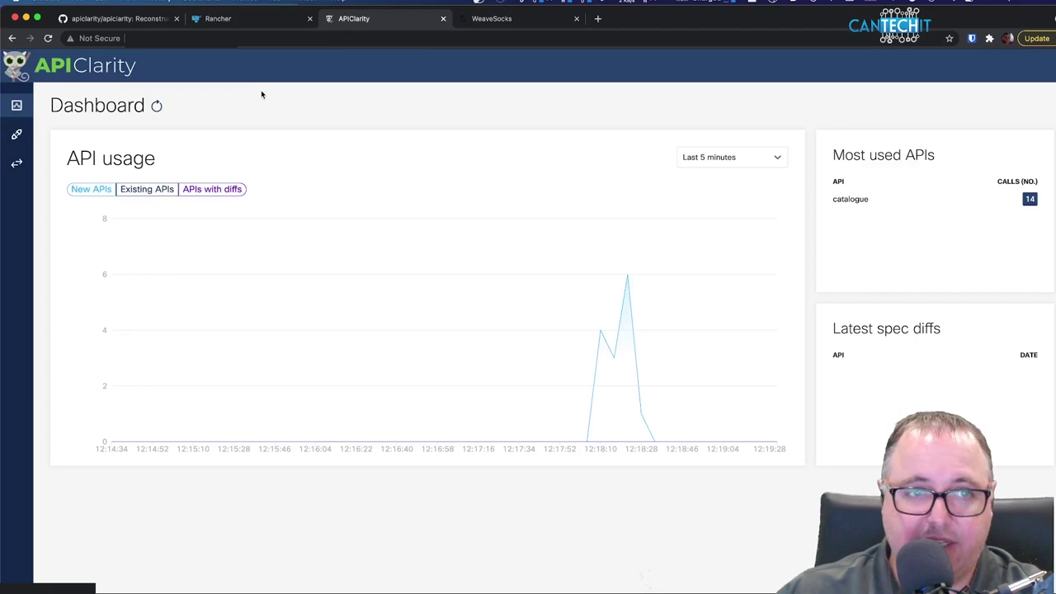
click(157, 106)
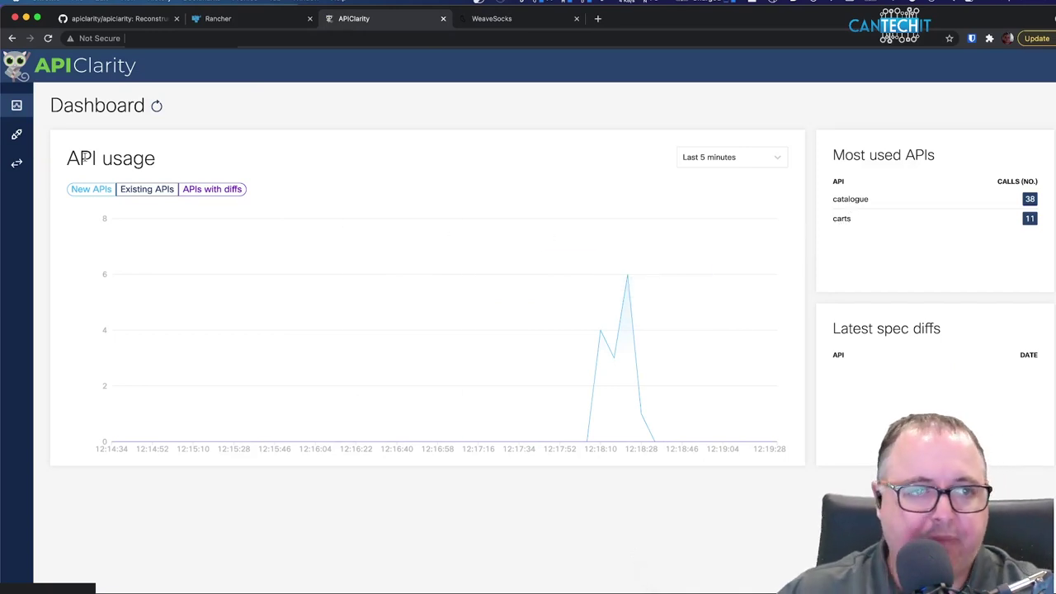
click(17, 163)
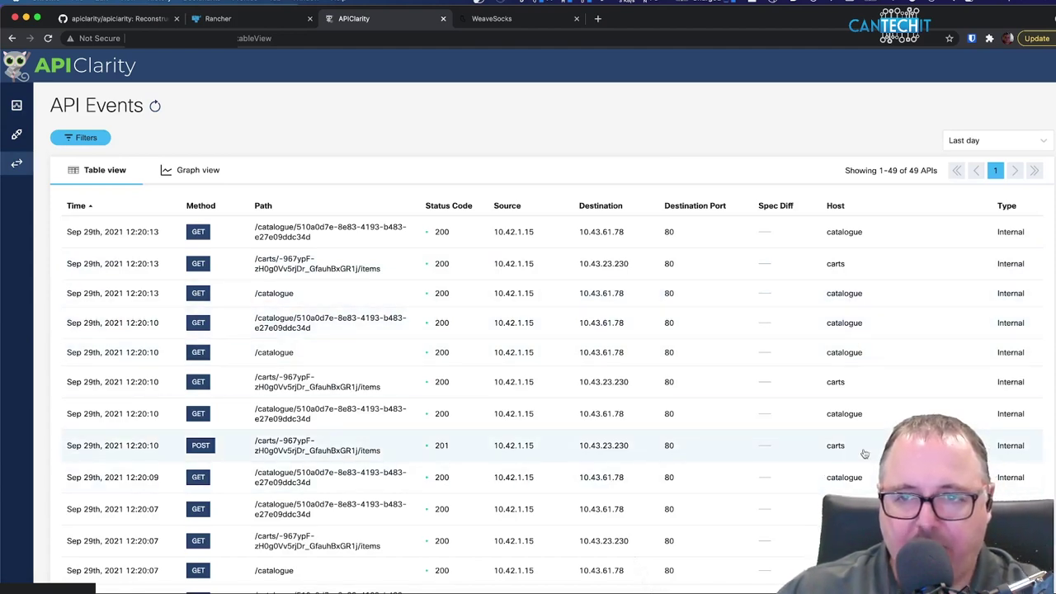
- Check the Latest spec diffs on the APIClarity dashboard and open the API Inventory
click(17, 106)
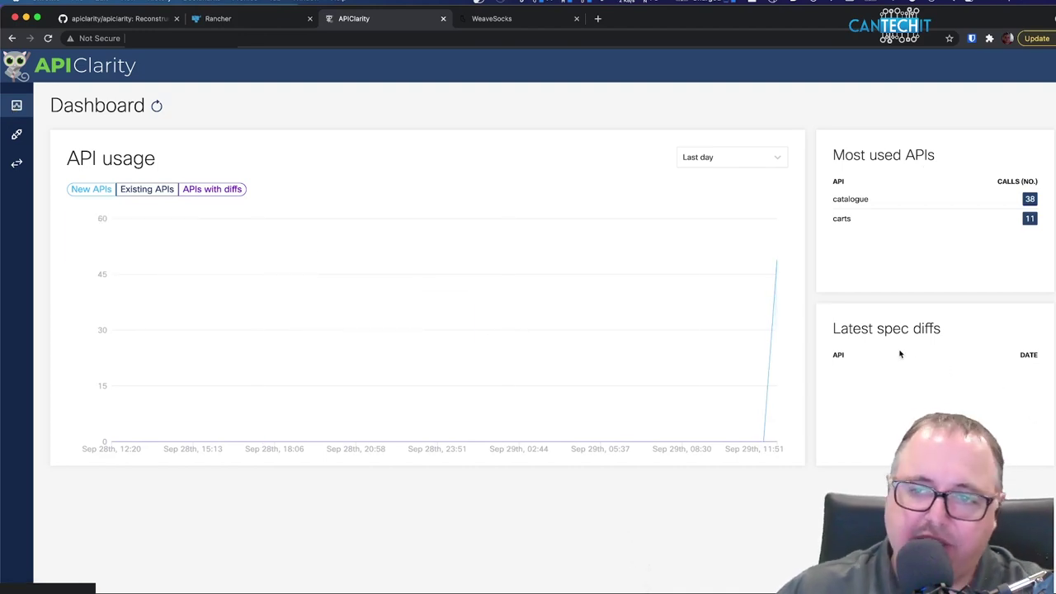
drag(834, 328, 936, 340)
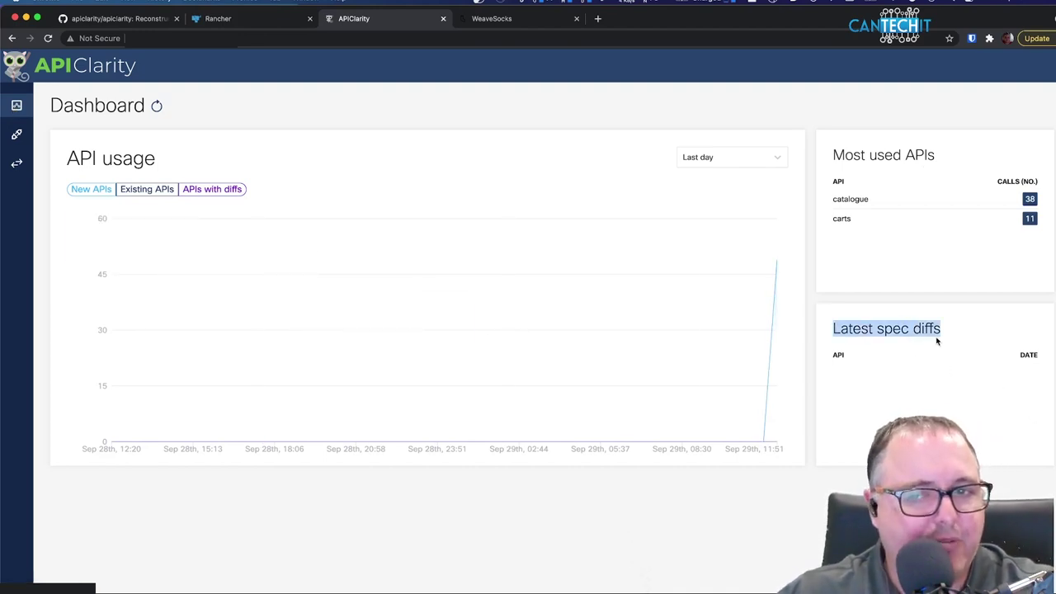
click(933, 330)
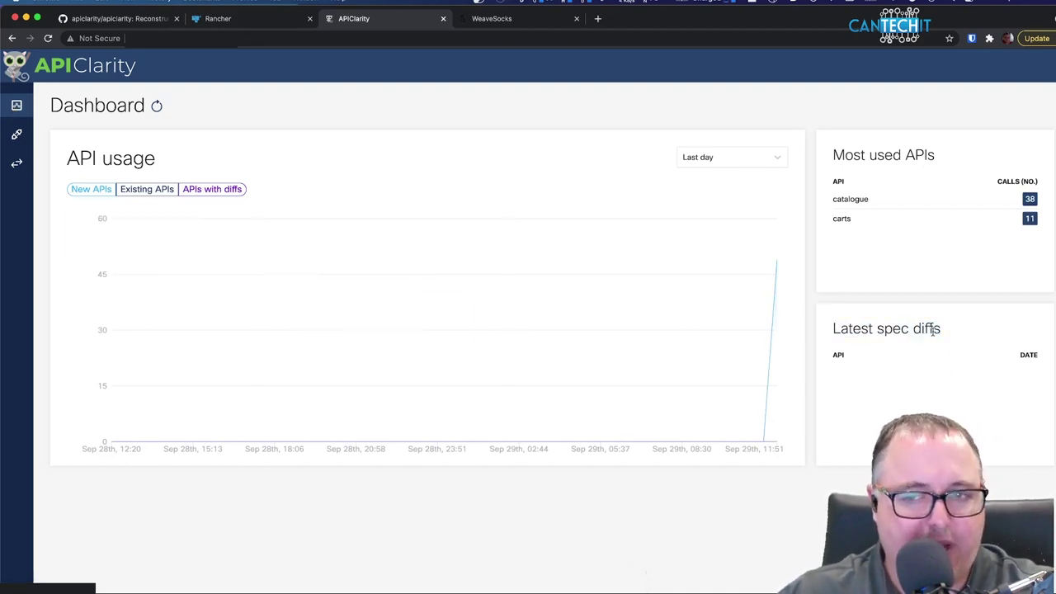
click(16, 136)
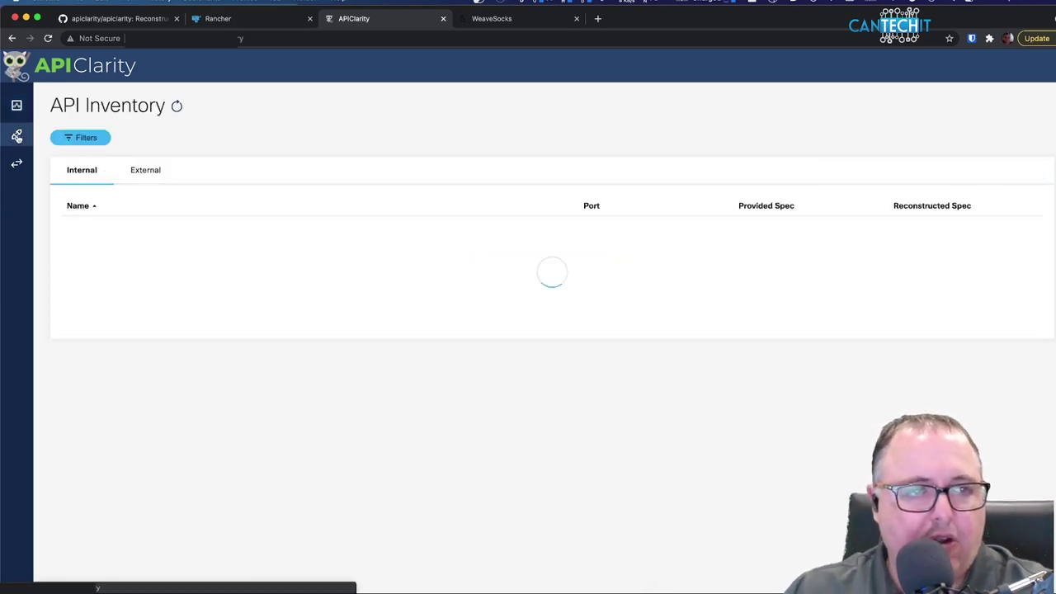